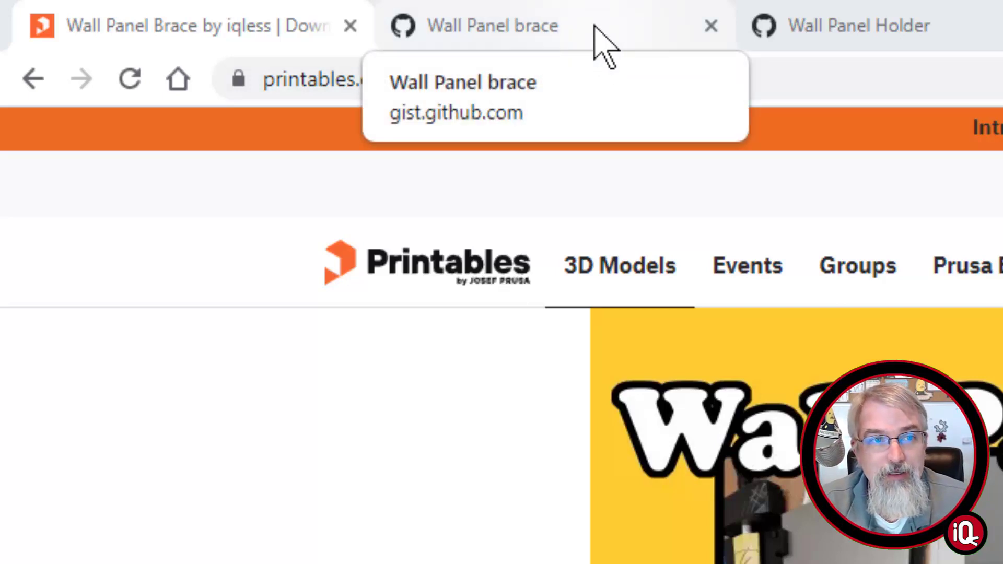
Switch to the Wall Panel brace gist that holds wall_panel_brace_support.scad.
click(595, 26)
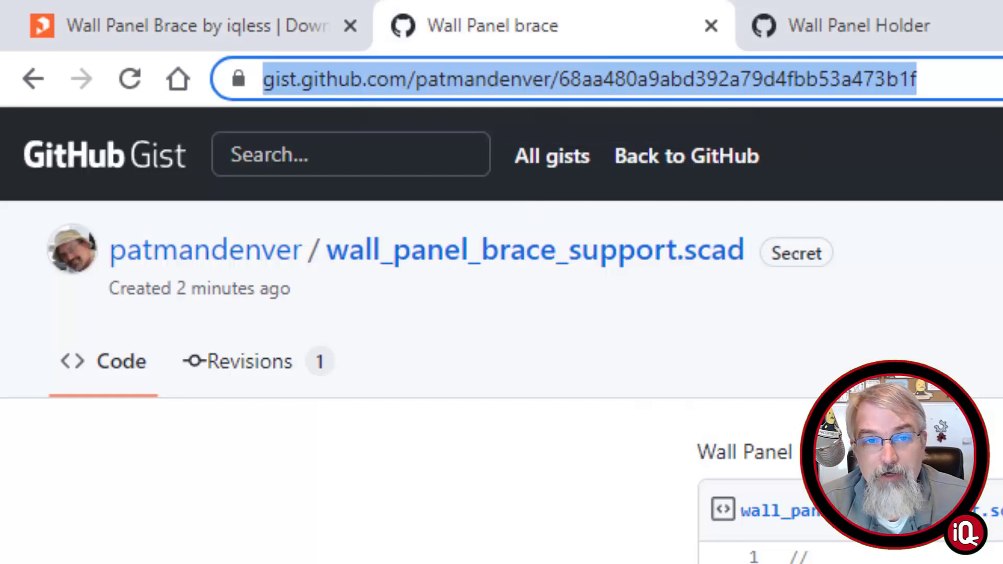
Switch to the Wall Panel Holder gist that shows the wall_panel_holder.scad code.
click(892, 27)
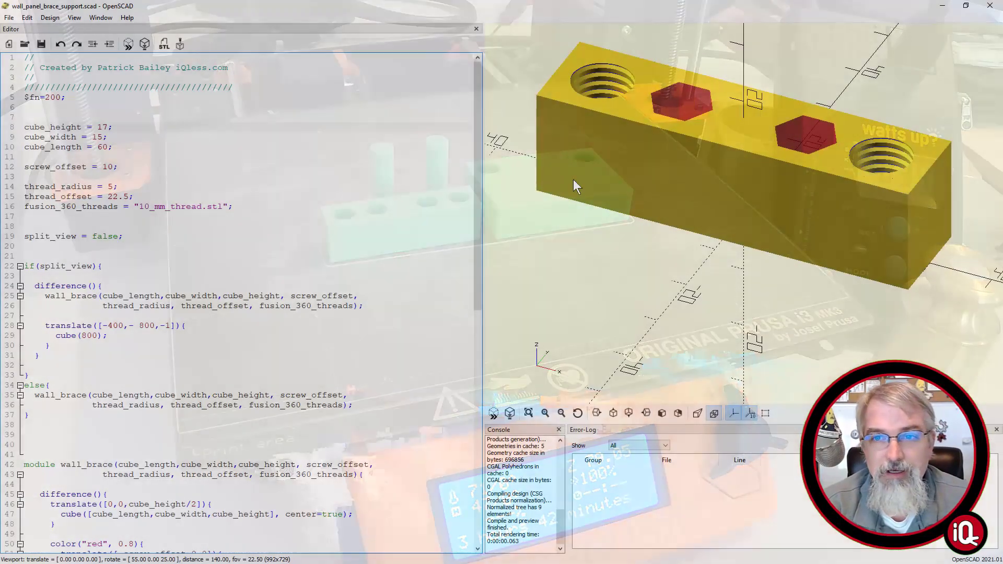
Orbit the brace block preview to see its threaded holes and hex pockets from another angle.
drag(572, 180, 631, 245)
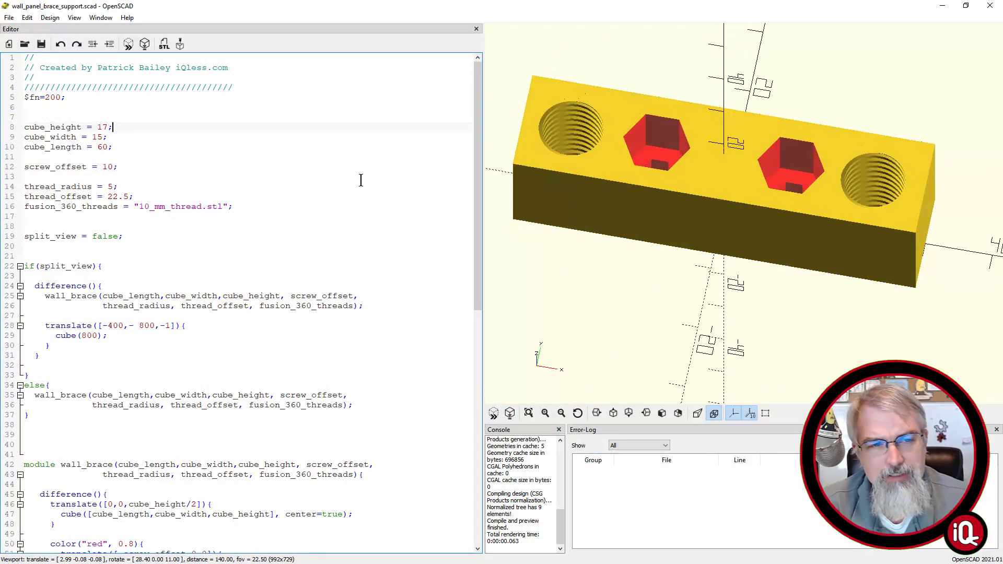
double_click(174, 207)
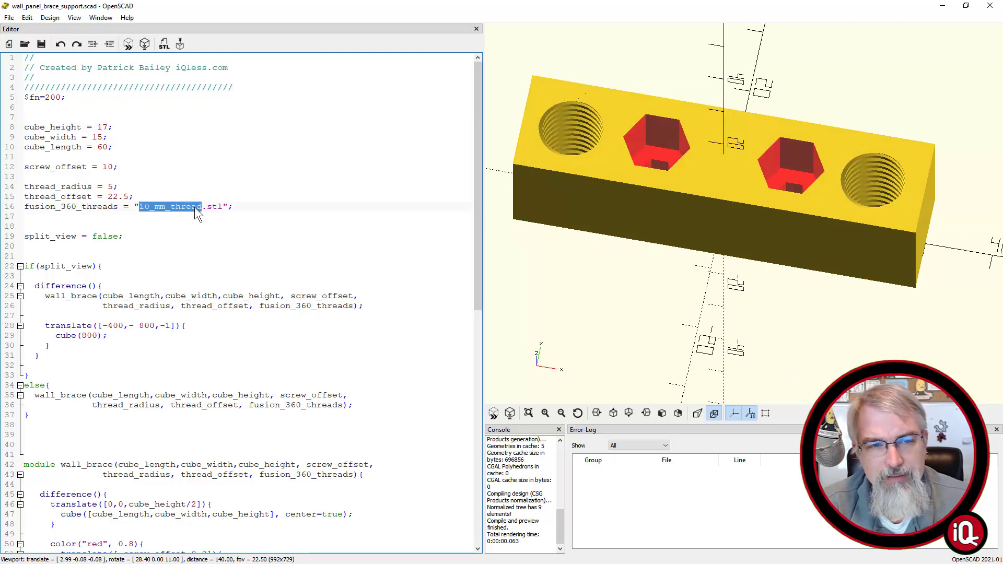
drag(224, 207, 135, 209)
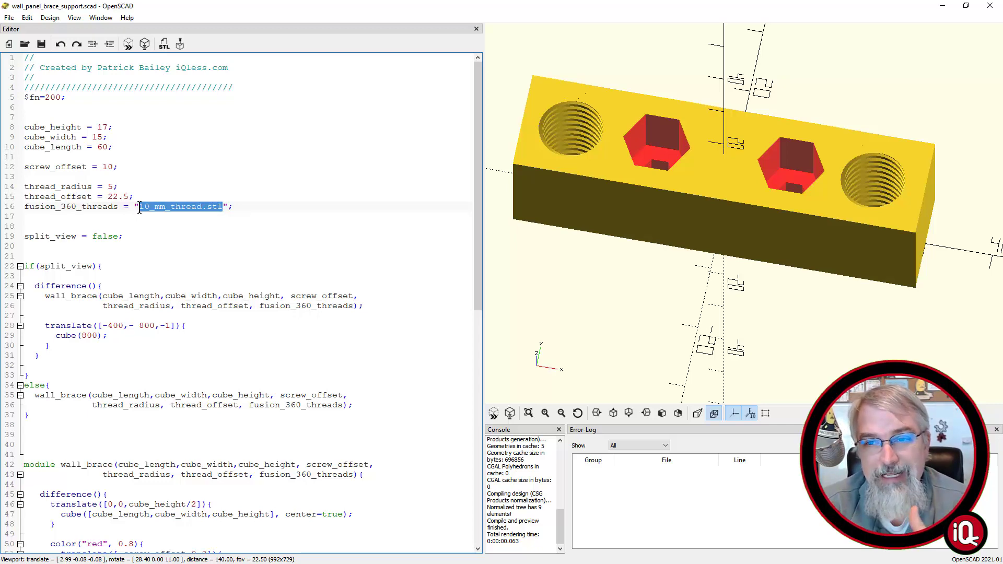
drag(635, 267, 686, 274)
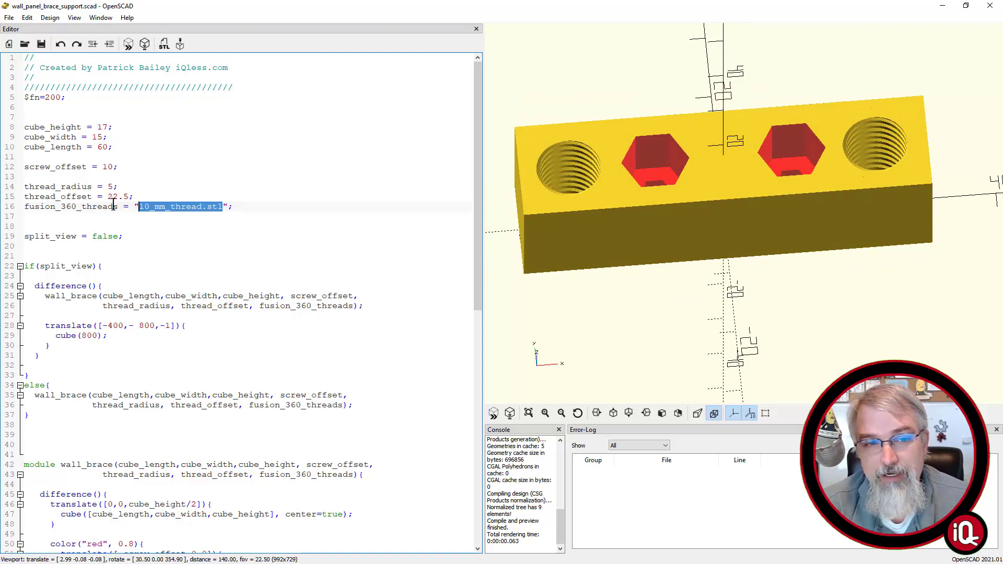
click(140, 211)
text(1)
click(129, 44)
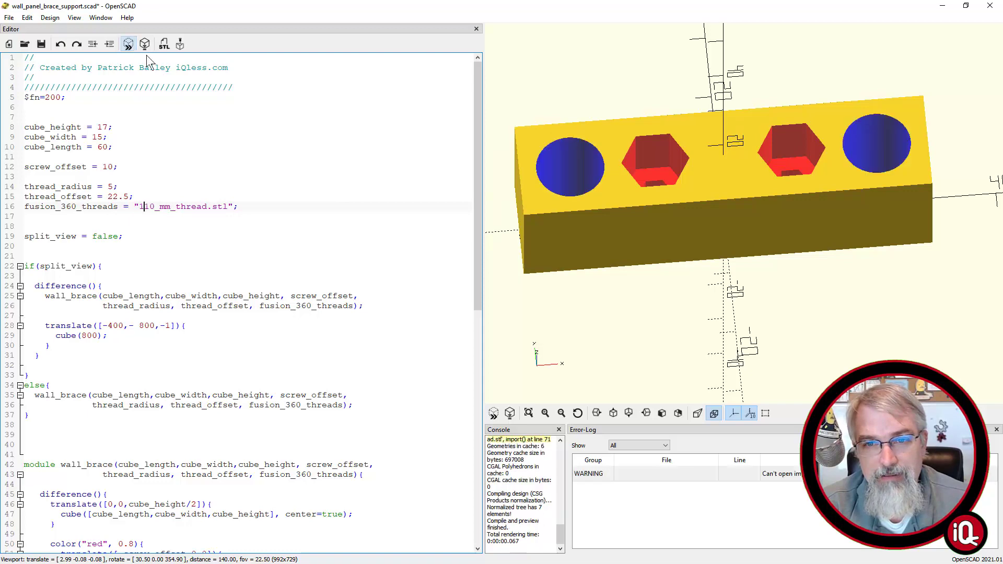
drag(674, 303, 639, 260)
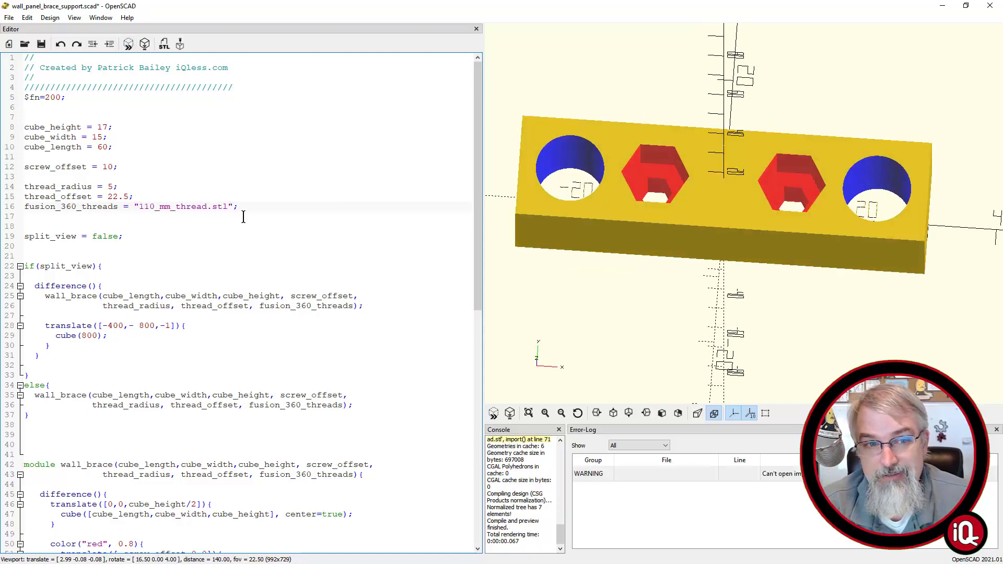
key(BackSpace)
click(129, 44)
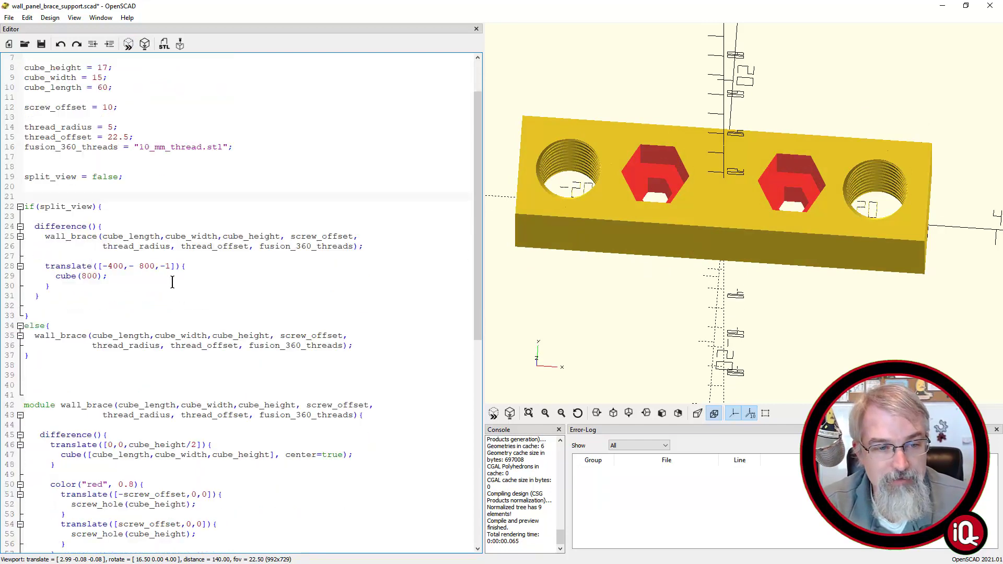
Search the wall_panel_brace_support.scad code for 'mirr' from within the thread_hole module.
scroll(172, 282, down, 13)
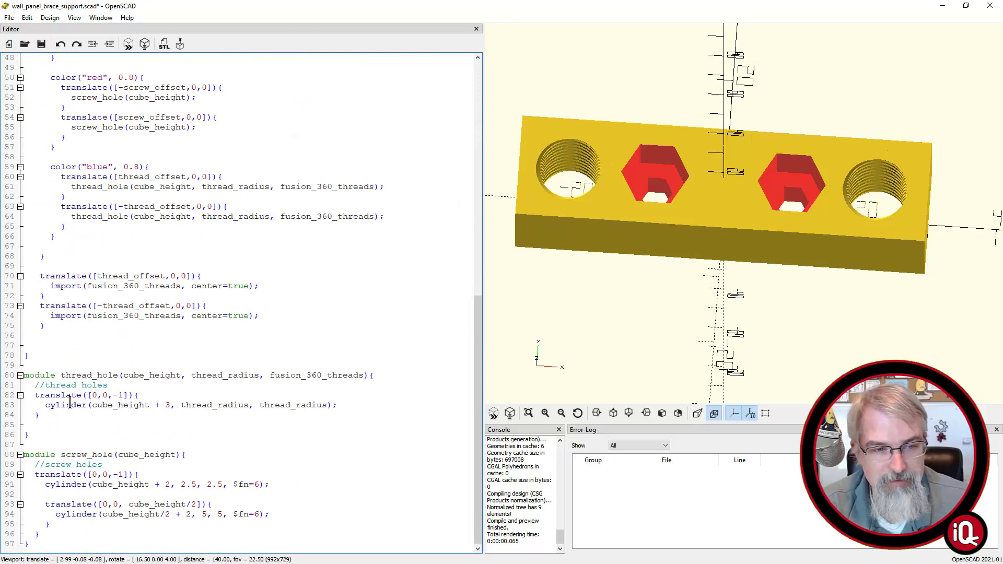
click(85, 421)
key(ctrl+f)
text(mirr)
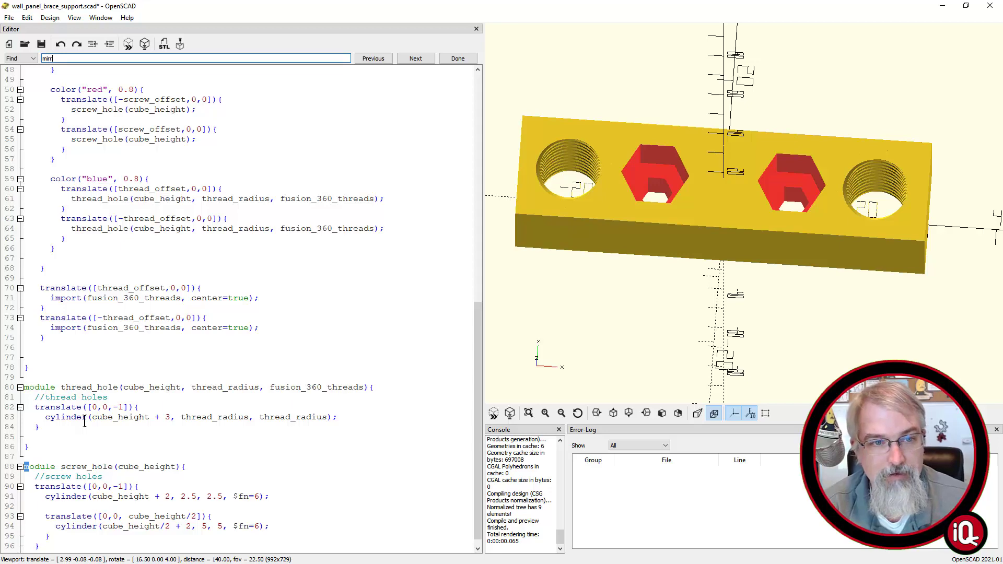
drag(116, 347, 386, 337)
Select the thread_radius variable at the top of the code and orbit the model.
scroll(262, 341, up, 3)
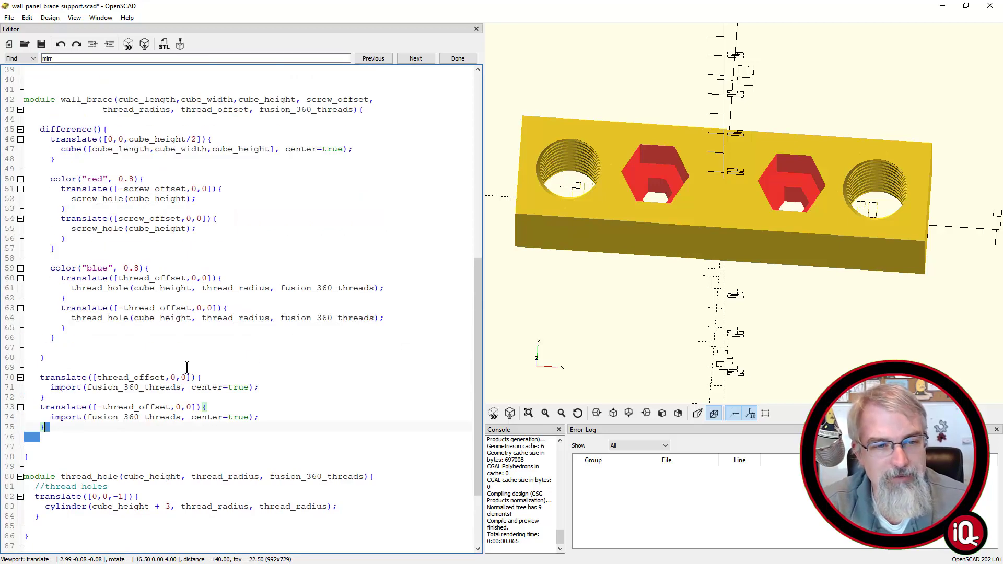
click(138, 376)
scroll(121, 314, up, 10)
scroll(68, 121, up, 2)
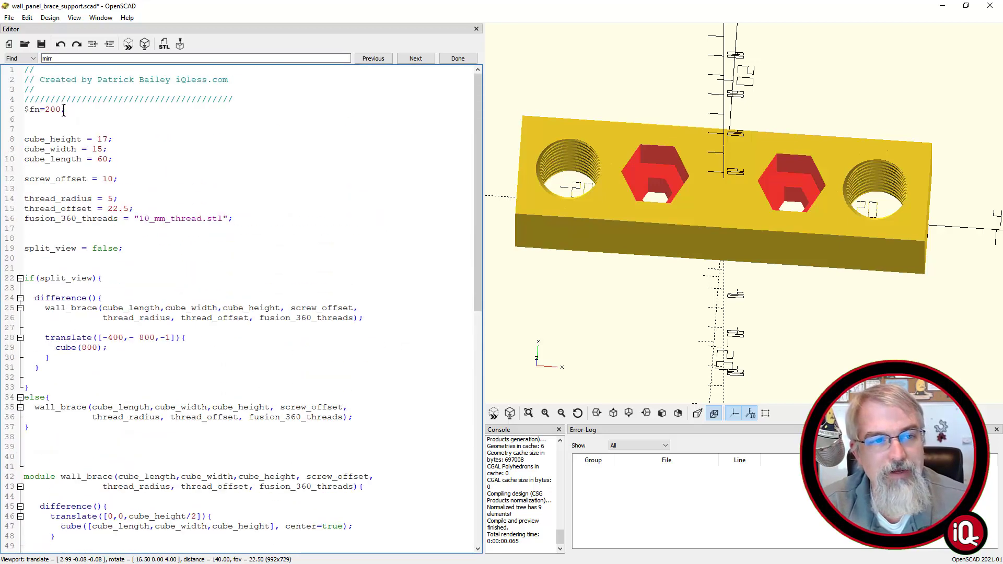
double_click(68, 198)
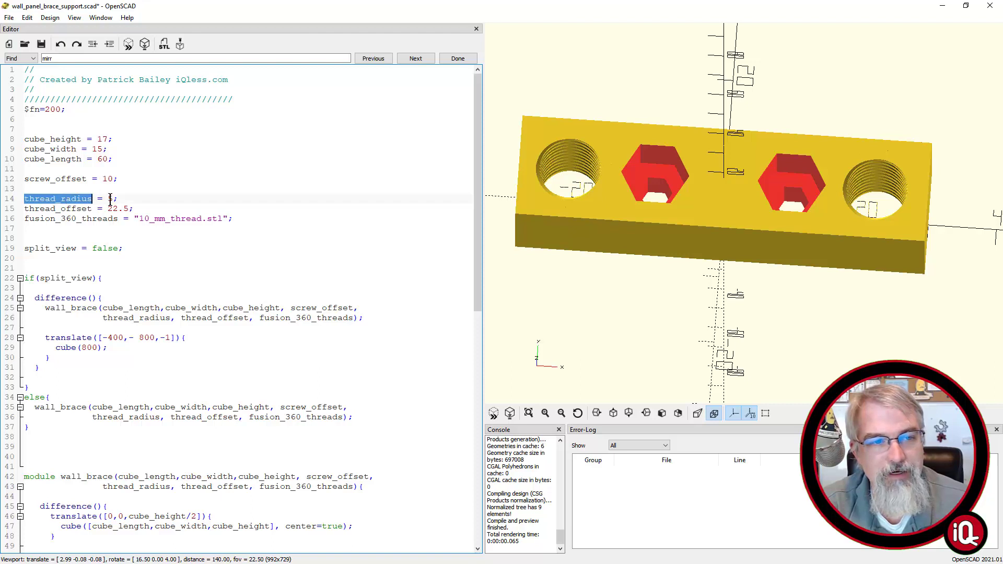
drag(572, 201, 587, 192)
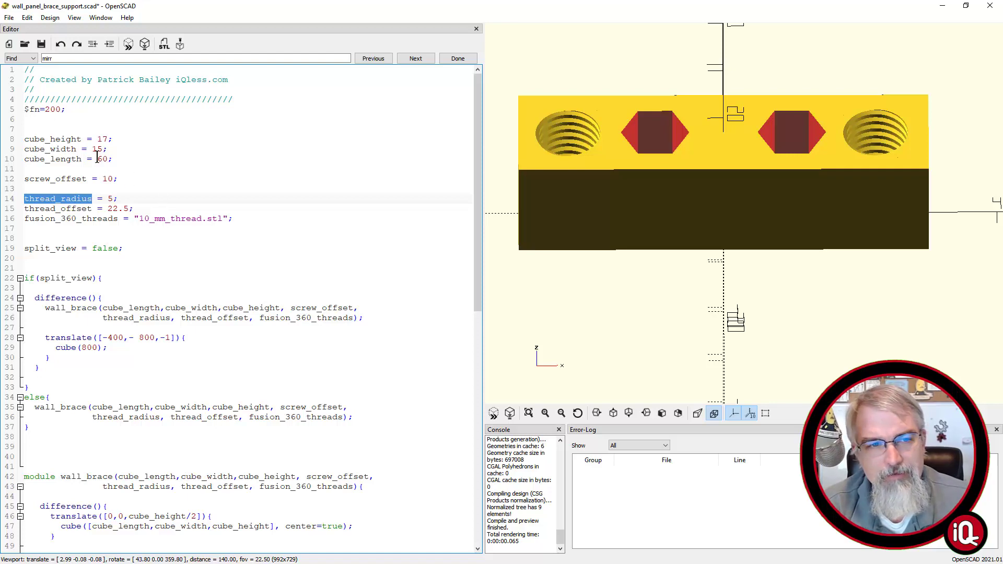
drag(731, 157, 713, 171)
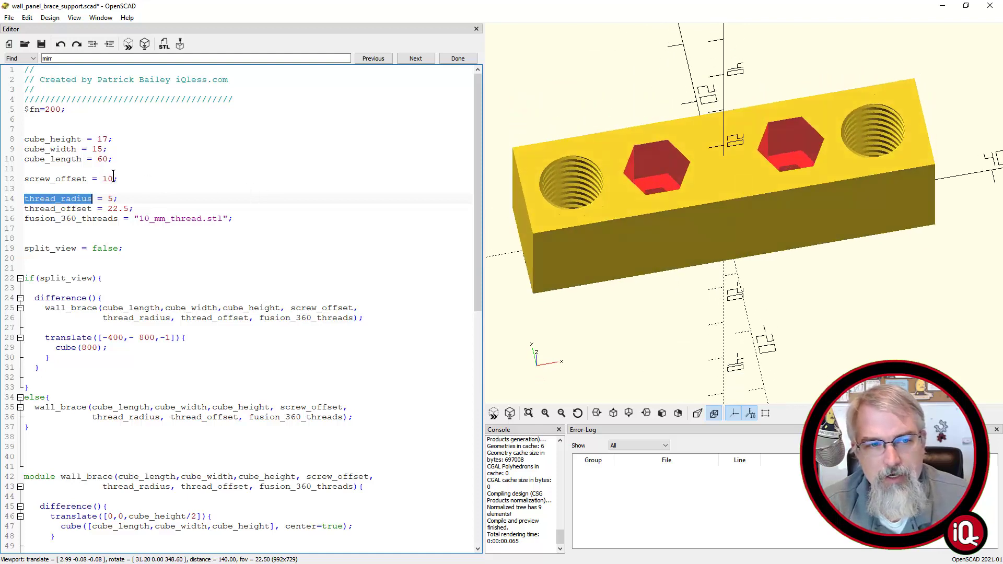
Preview the brace with cube_height changed to 17+3.
click(109, 138)
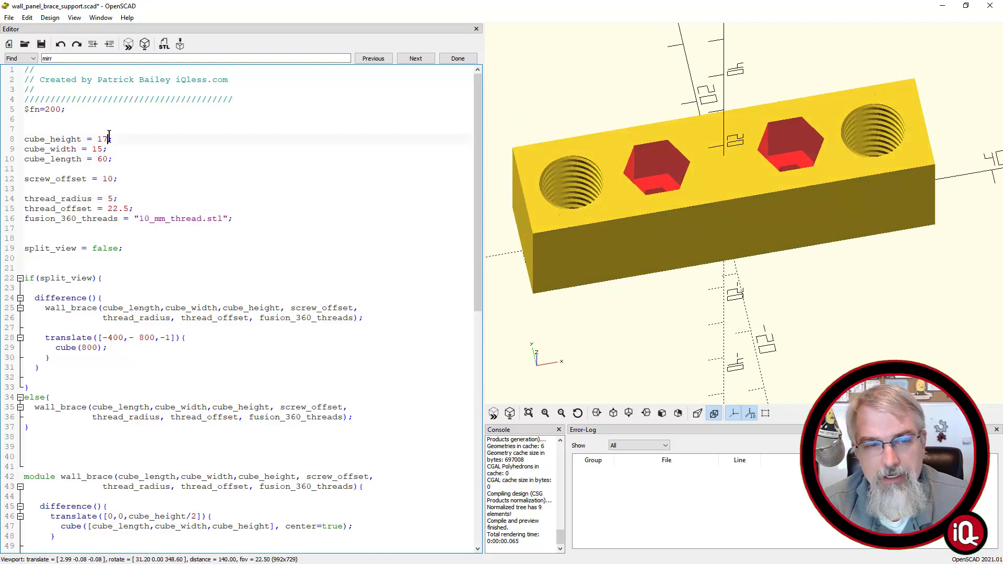
text(+3)
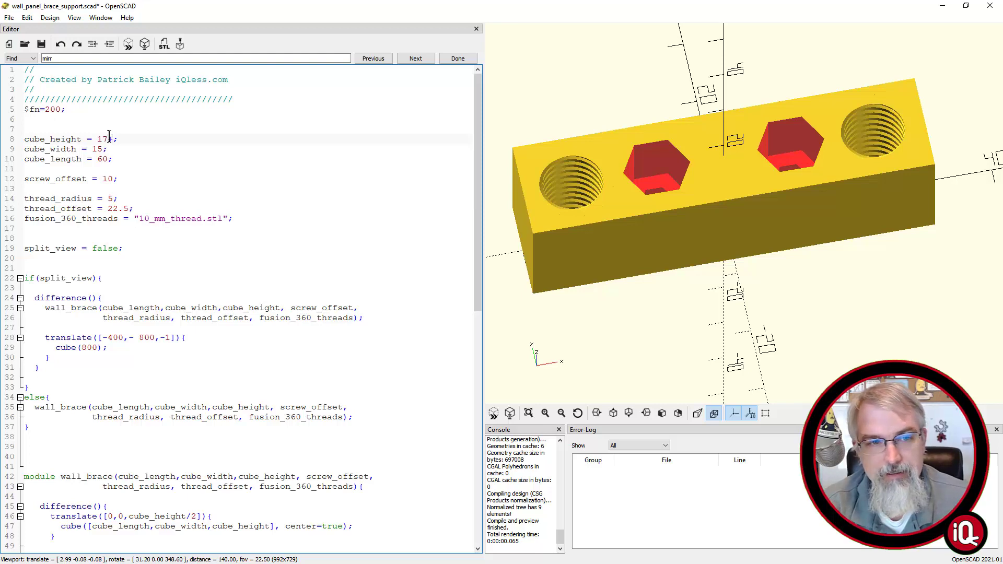
click(124, 50)
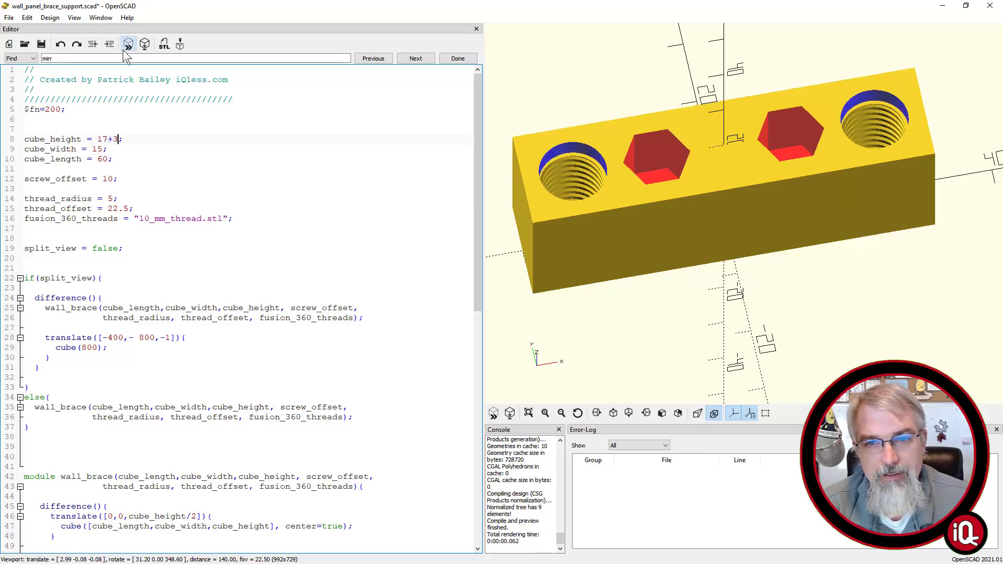
mouse_move(785, 180)
mouse_down()
mouse_move(794, 128)
mouse_move(776, 190)
mouse_move(775, 167)
mouse_up()
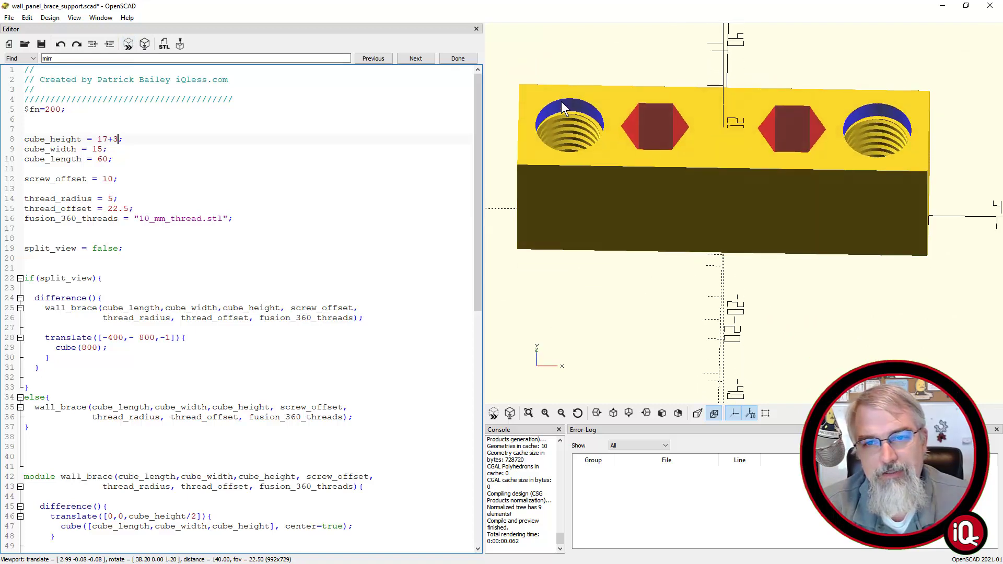
drag(555, 124, 572, 130)
Preview cube_height 17-3 to check the protruding threads, then restore it to 17.
key(BackSpace)
key(BackSpace)
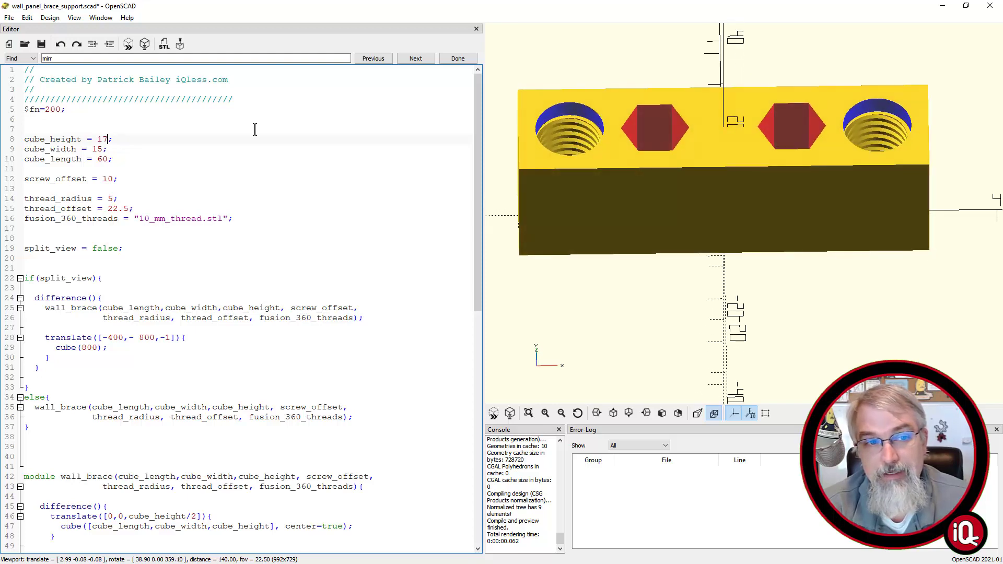
text(-3)
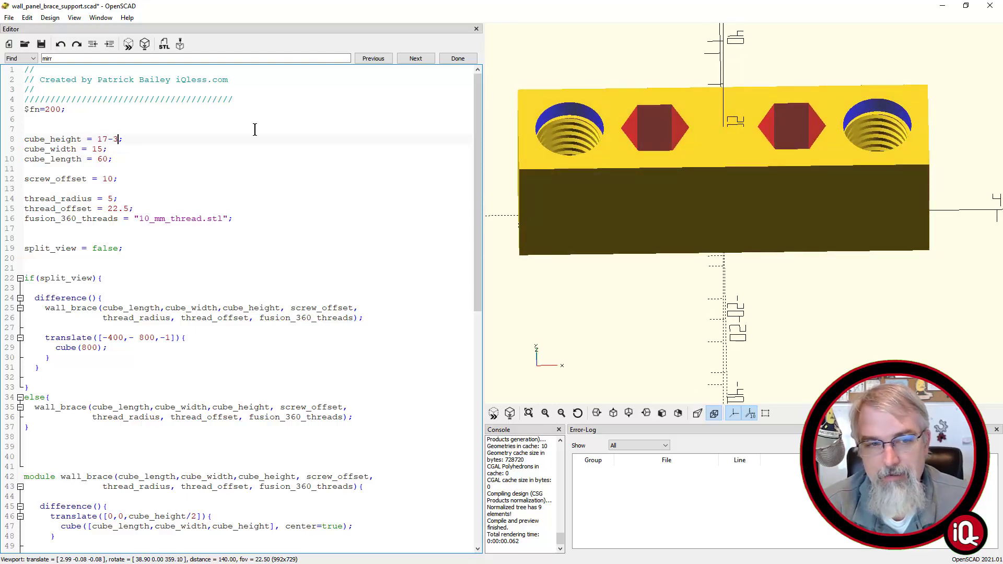
click(130, 44)
right_drag(764, 256, 788, 266)
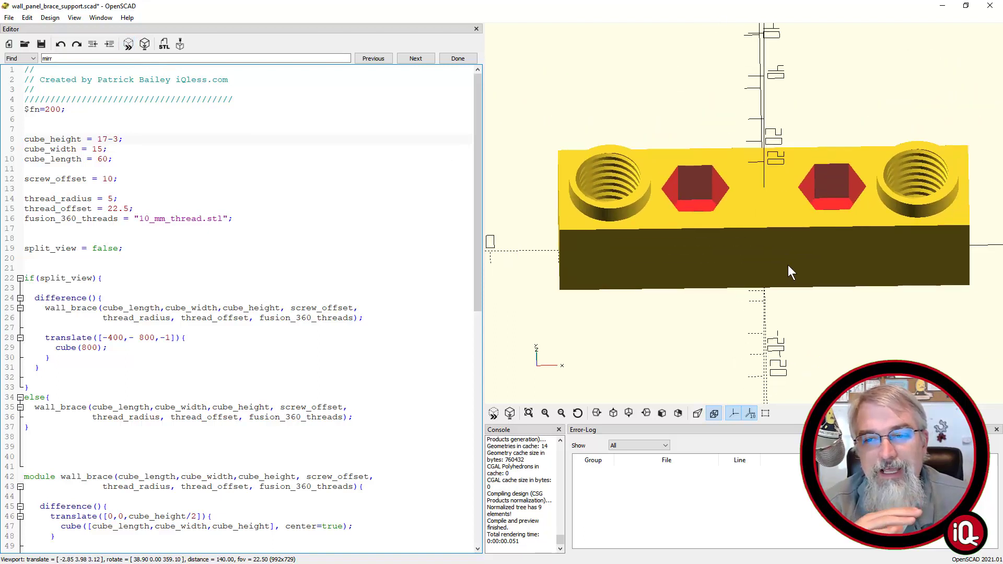
drag(788, 264, 791, 257)
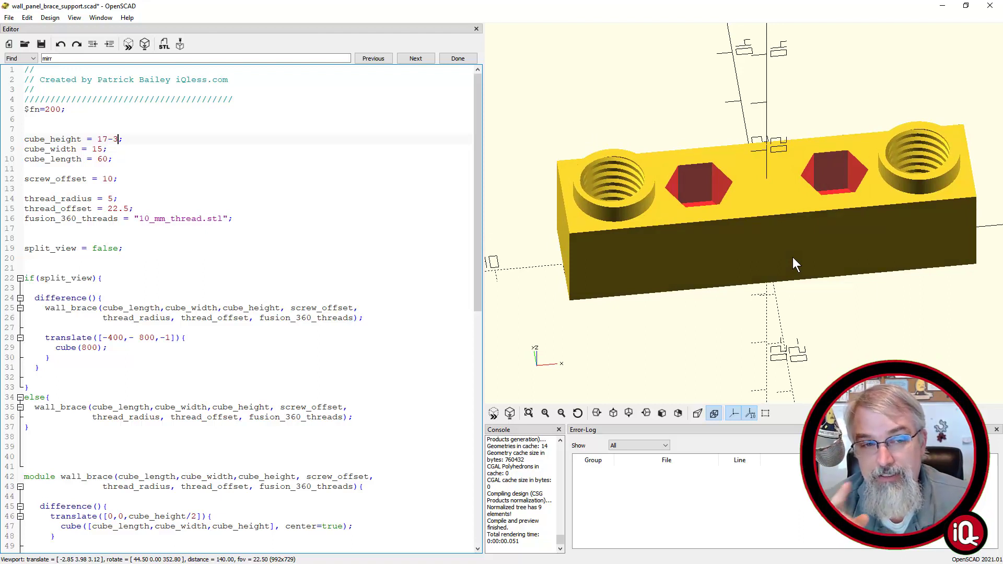
drag(791, 257, 795, 263)
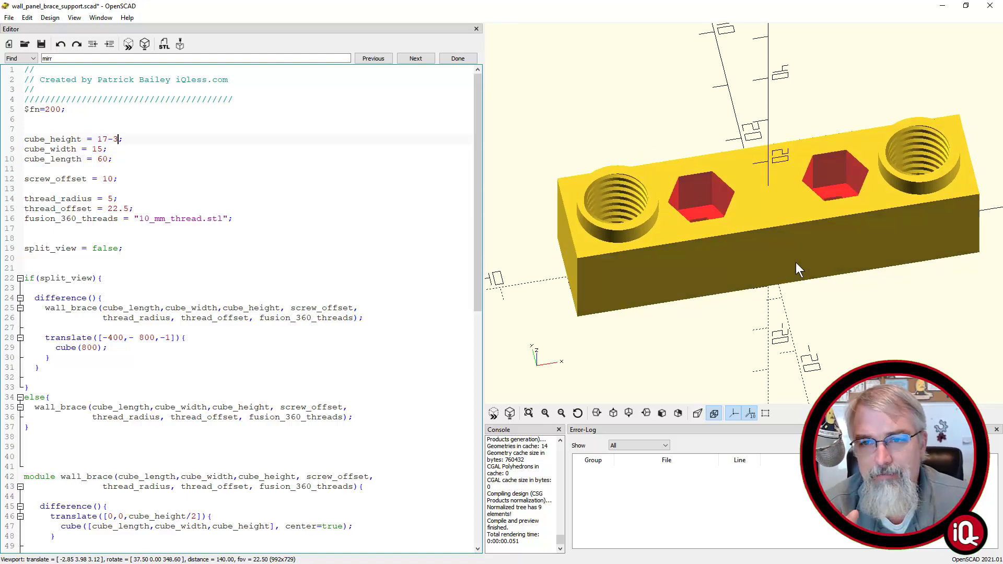
drag(795, 263, 788, 269)
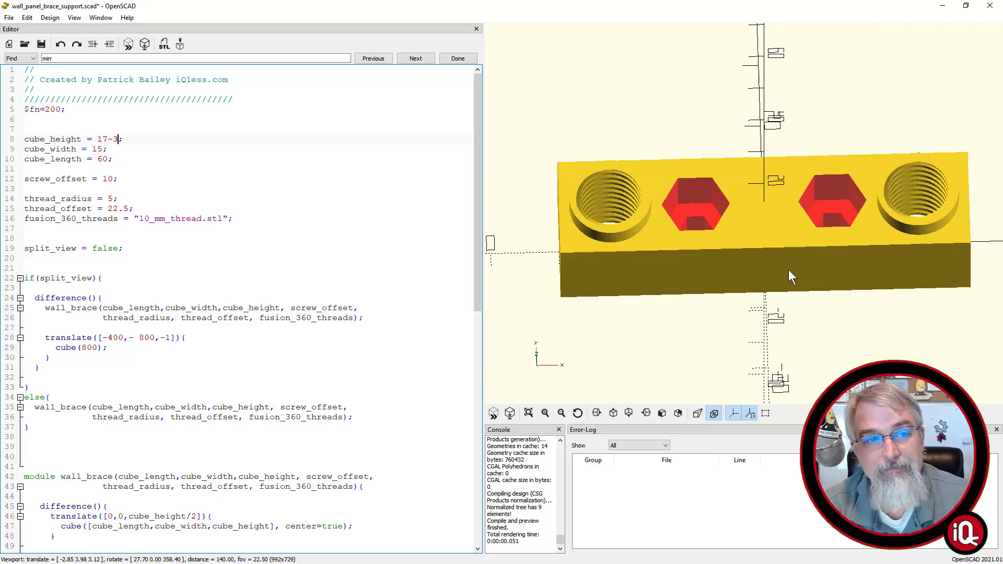
key(BackSpace)
key(BackSpace)
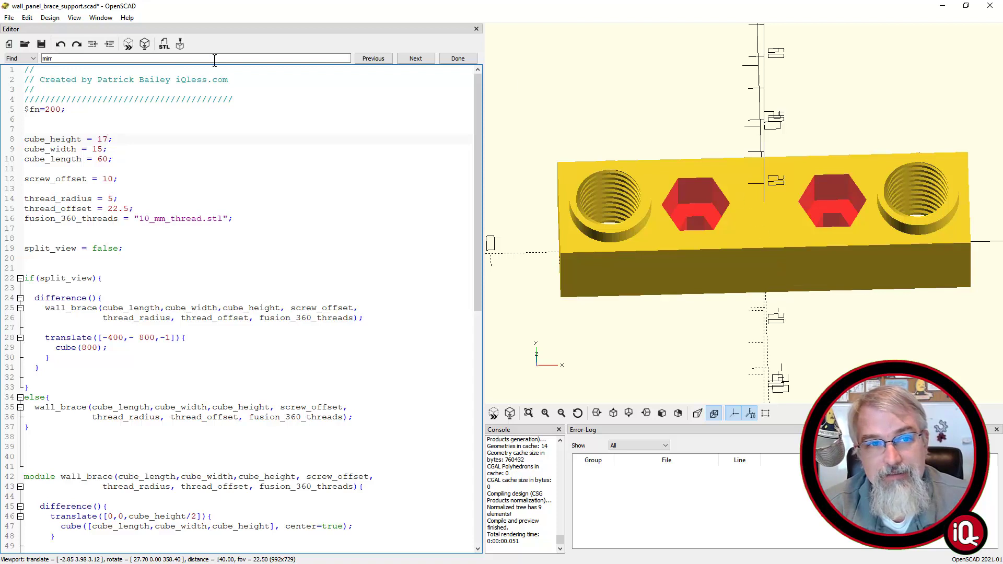
click(145, 44)
drag(657, 257, 650, 251)
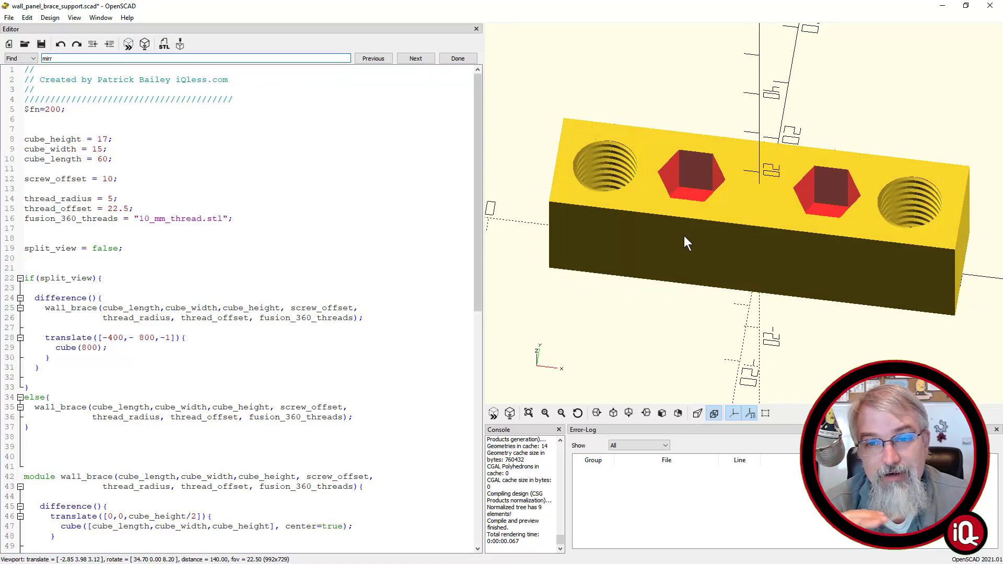
drag(706, 240, 685, 195)
drag(747, 238, 701, 207)
scroll(276, 365, down, 4)
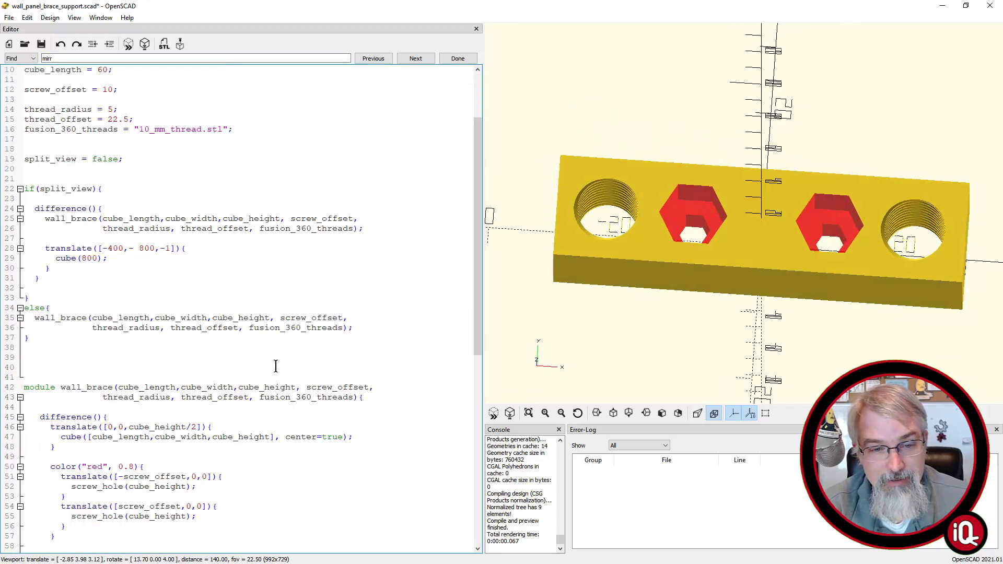
scroll(276, 366, down, 3)
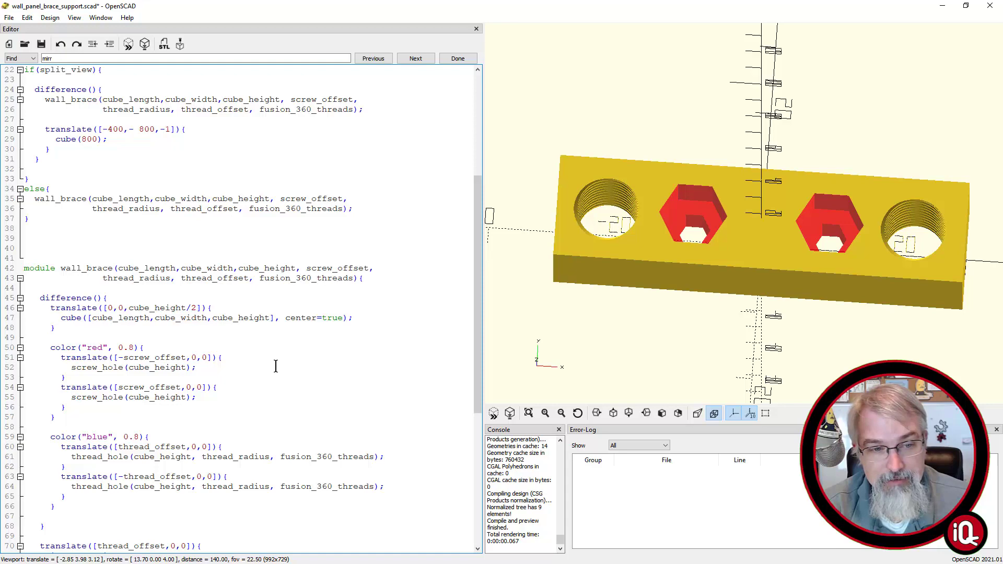
double_click(92, 367)
scroll(257, 410, down, 2)
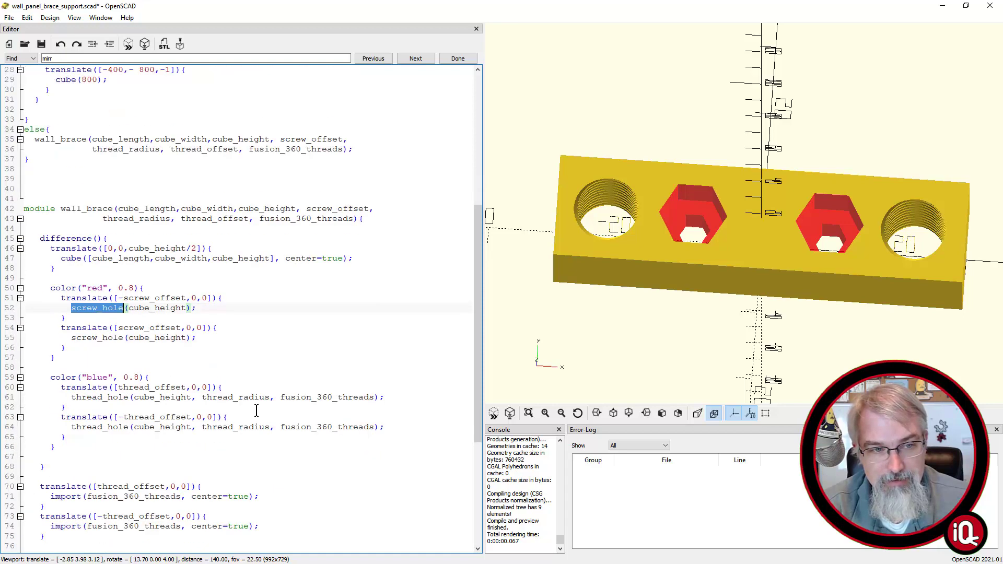
scroll(257, 411, down, 7)
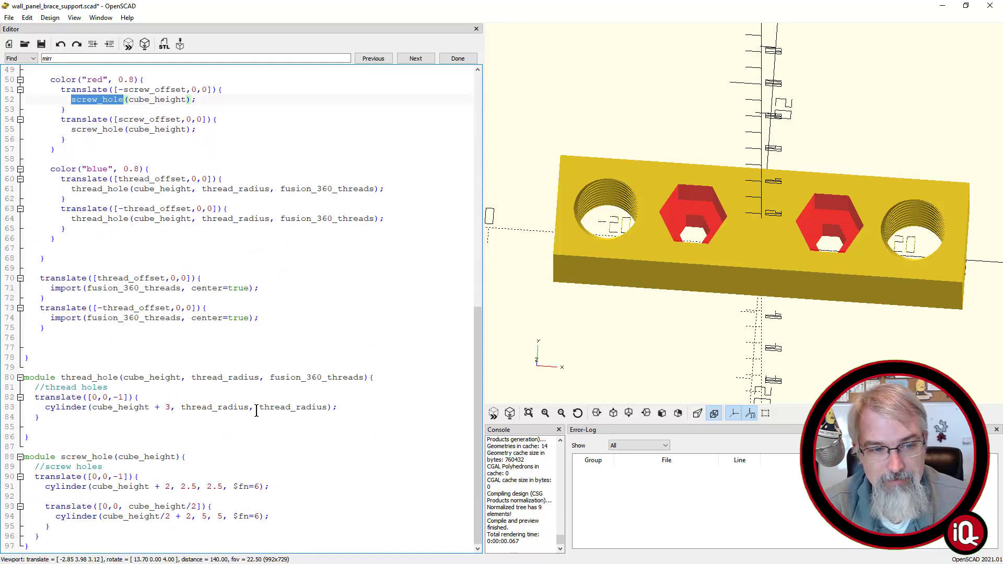
double_click(102, 486)
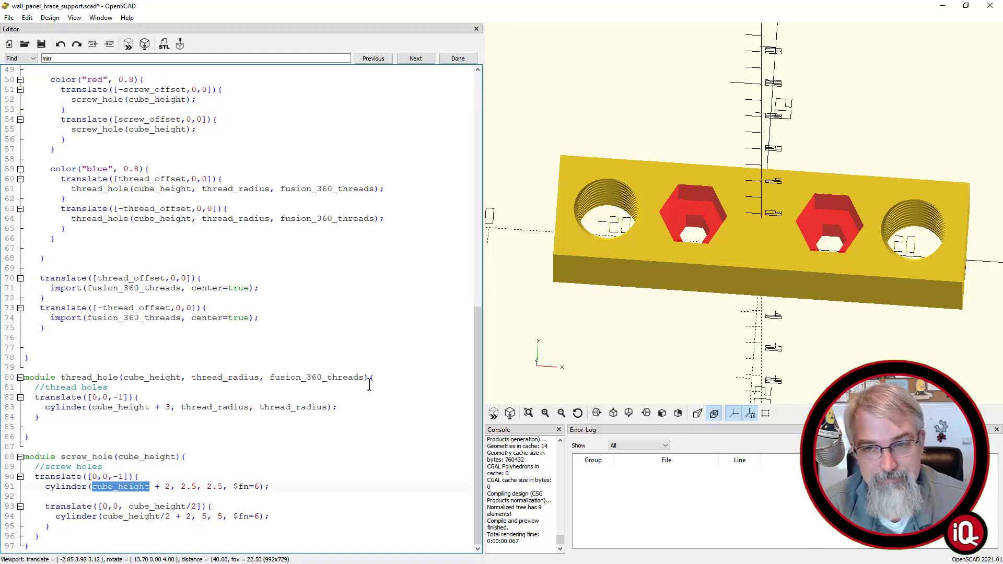
drag(512, 336, 682, 176)
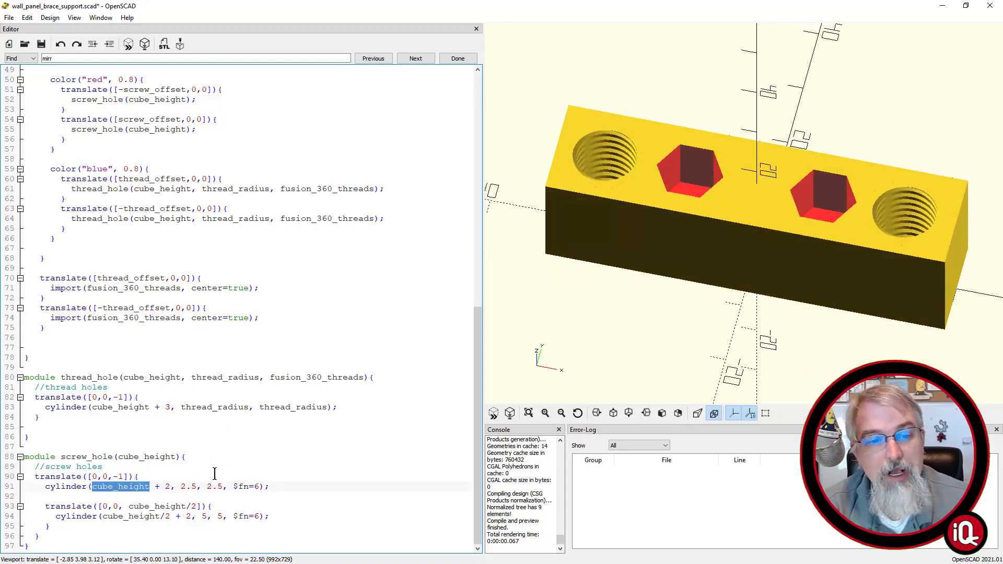
double_click(73, 486)
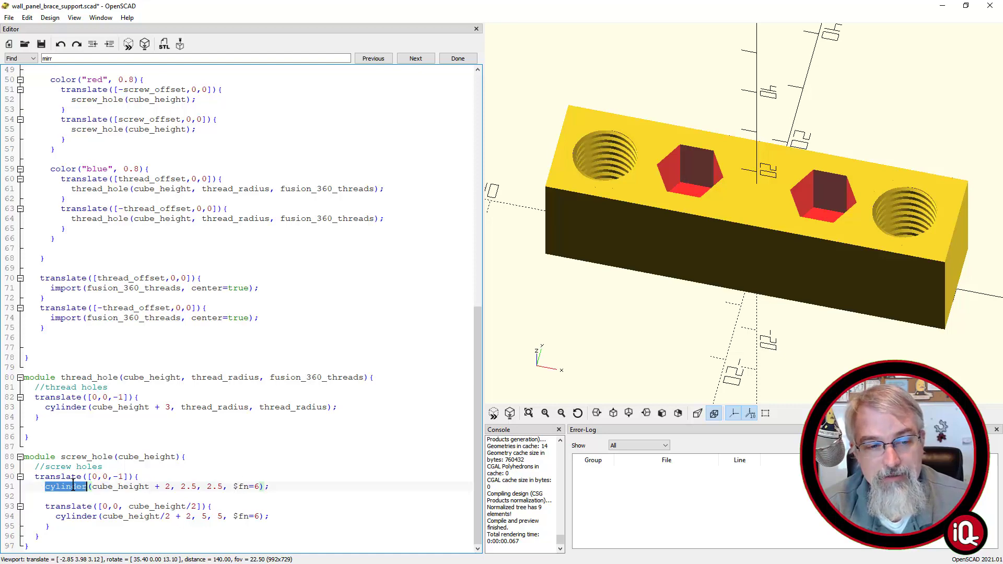
drag(234, 486, 259, 481)
drag(655, 261, 661, 281)
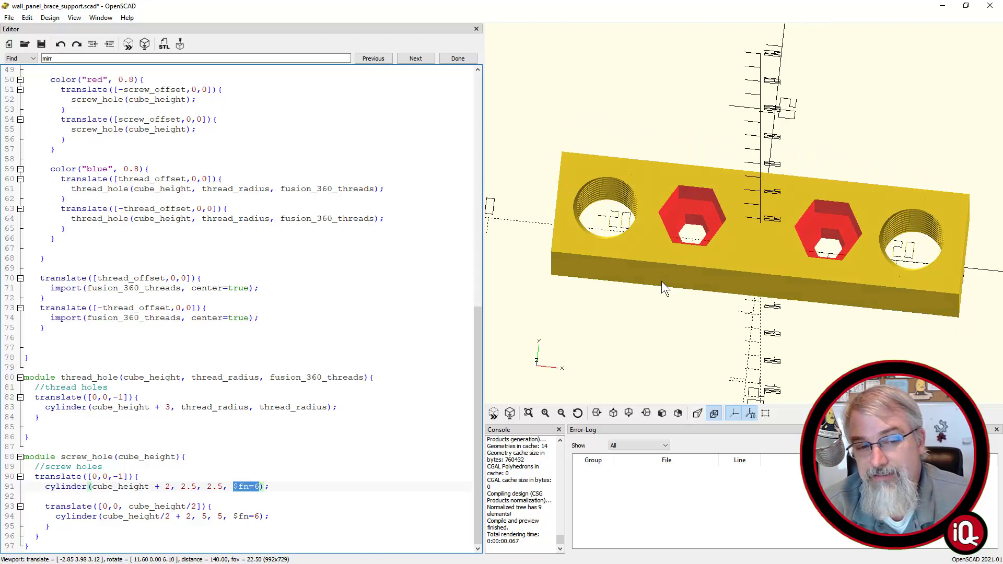
Preview octagonal screw pockets by setting $fn to 8 on lines 91 and 94.
click(259, 488)
key(BackSpace)
text(8)
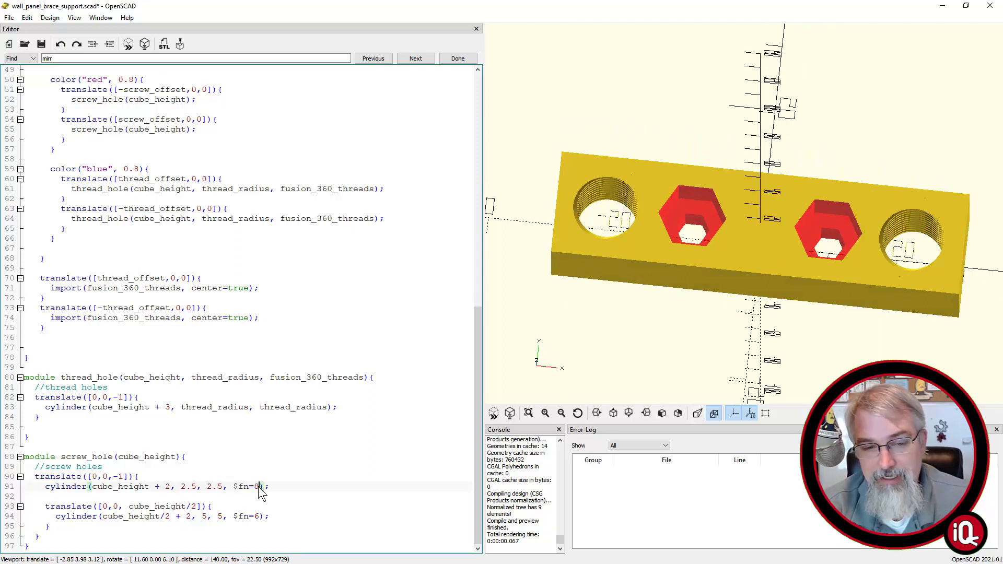
click(128, 44)
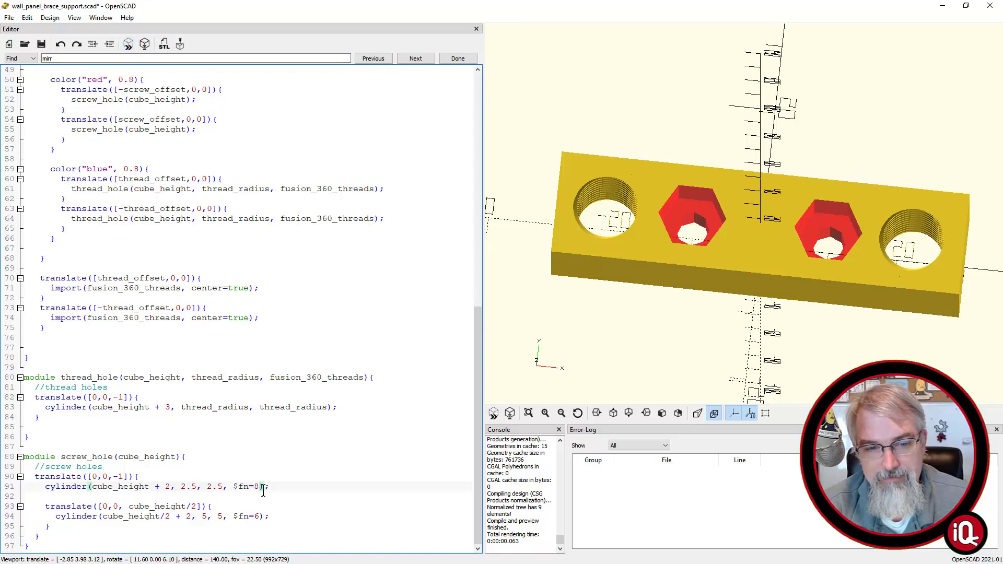
click(259, 517)
key(BackSpace)
text(8)
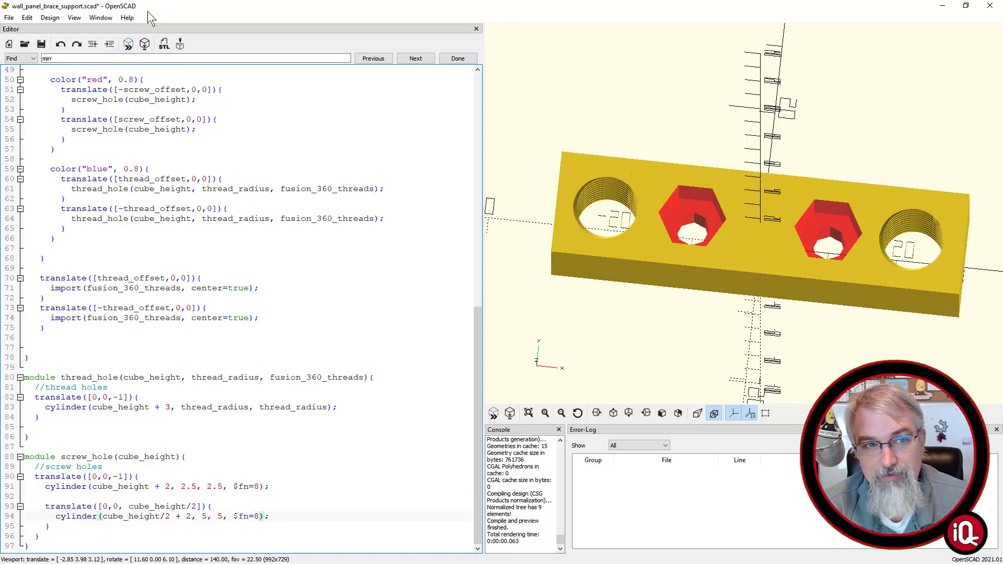
click(128, 44)
drag(663, 211, 671, 233)
Preview a round counterbore by setting line 94's $fn to 100.
key(BackSpace)
text(100)
click(129, 45)
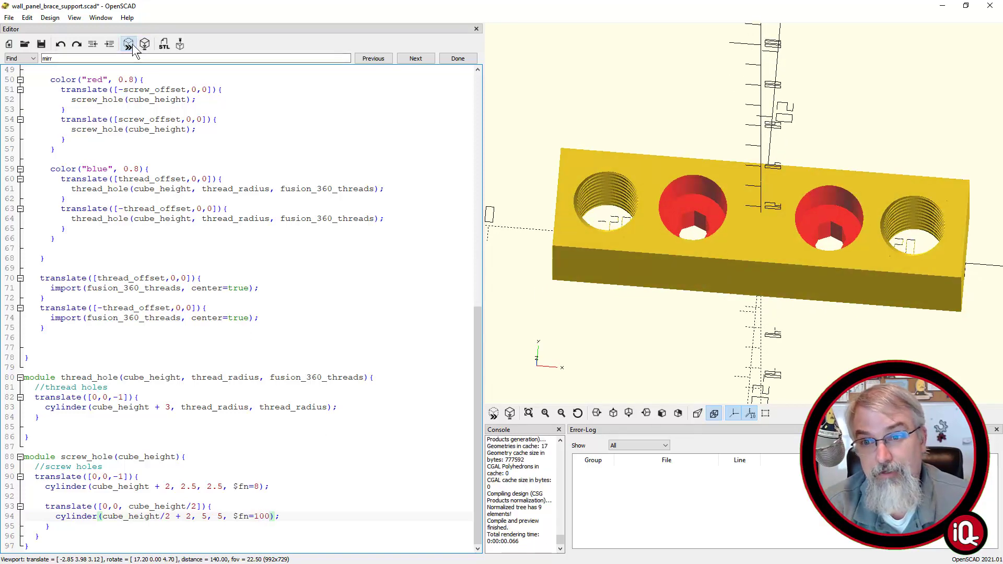
Restore $fn to 6 on lines 94 and 91 and preview the hexagonal pockets.
key(BackSpace)
key(BackSpace)
key(BackSpace)
text(6)
key(Up)
key(Up)
key(Up)
key(BackSpace)
text(6)
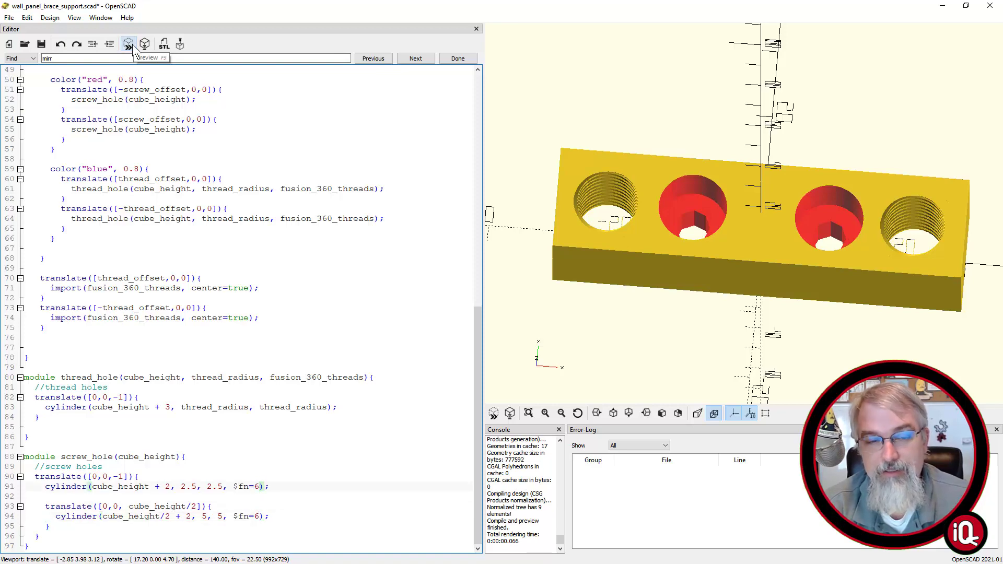
click(130, 45)
drag(734, 175, 782, 241)
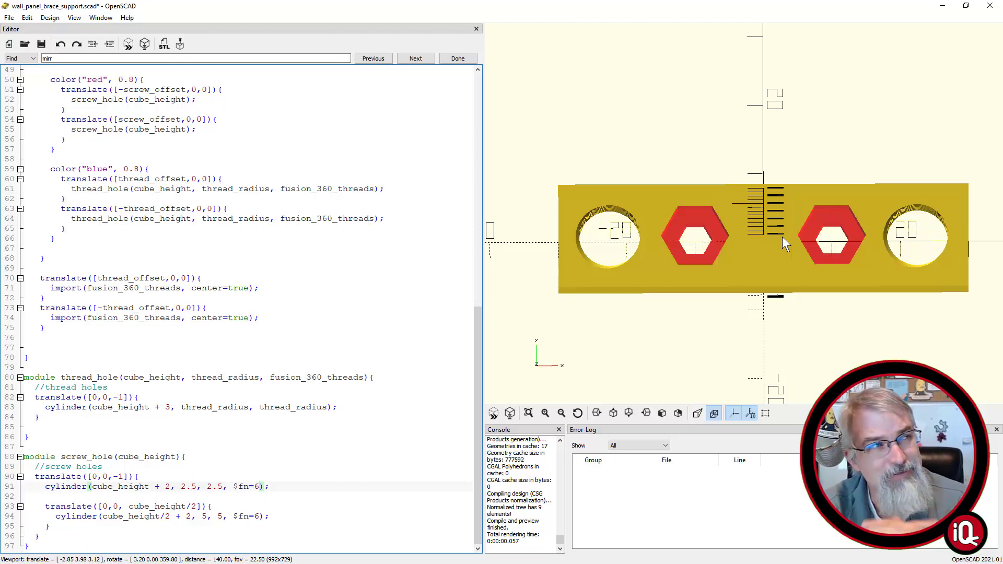
Inspect the brace from below, select the 10_mm_thread.stl name, and un-maximise OpenSCAD.
drag(759, 279, 690, 236)
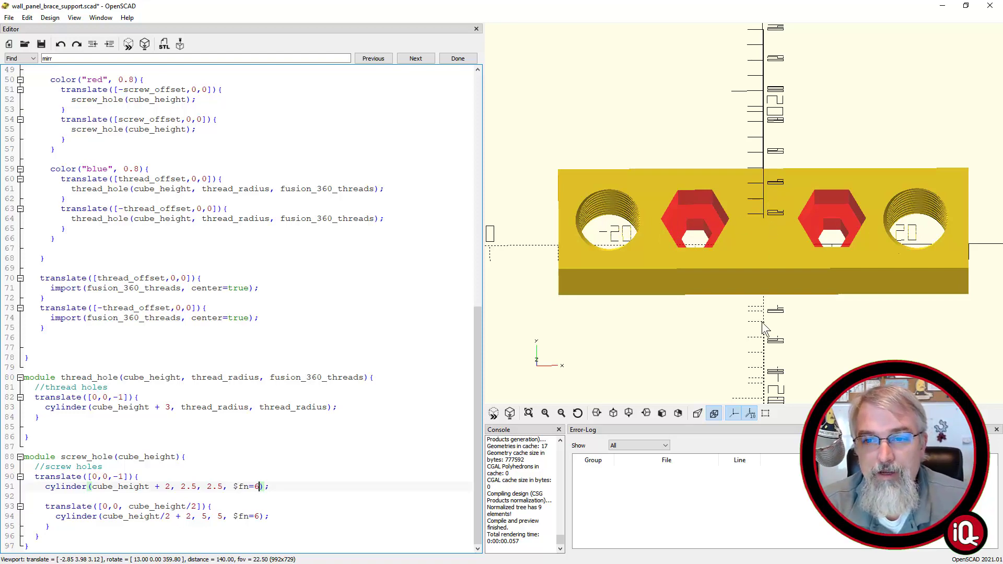
mouse_move(770, 248)
mouse_down()
mouse_move(772, 259)
mouse_move(765, 250)
mouse_up()
right_drag(753, 251, 752, 129)
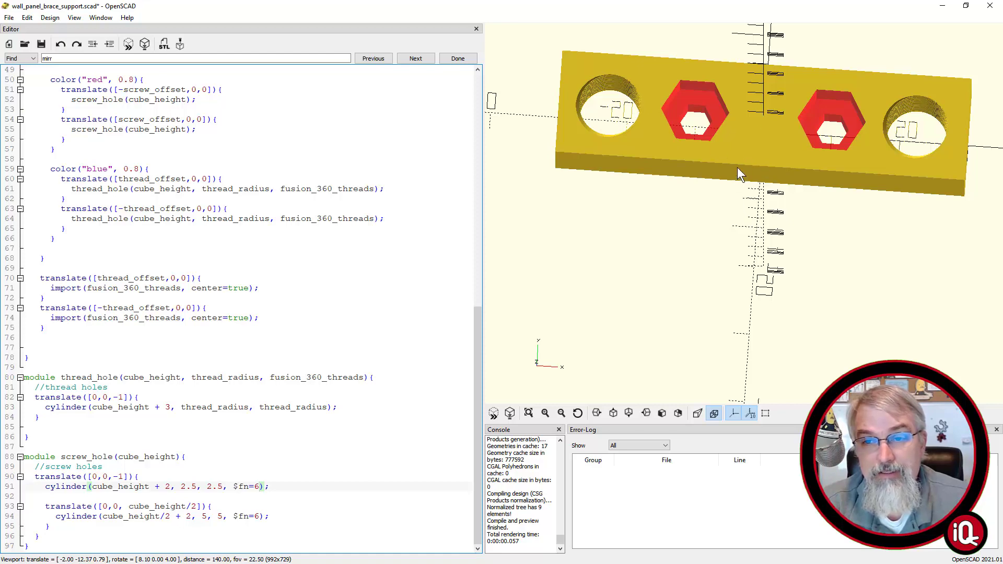
drag(740, 163, 742, 141)
scroll(302, 275, up, 16)
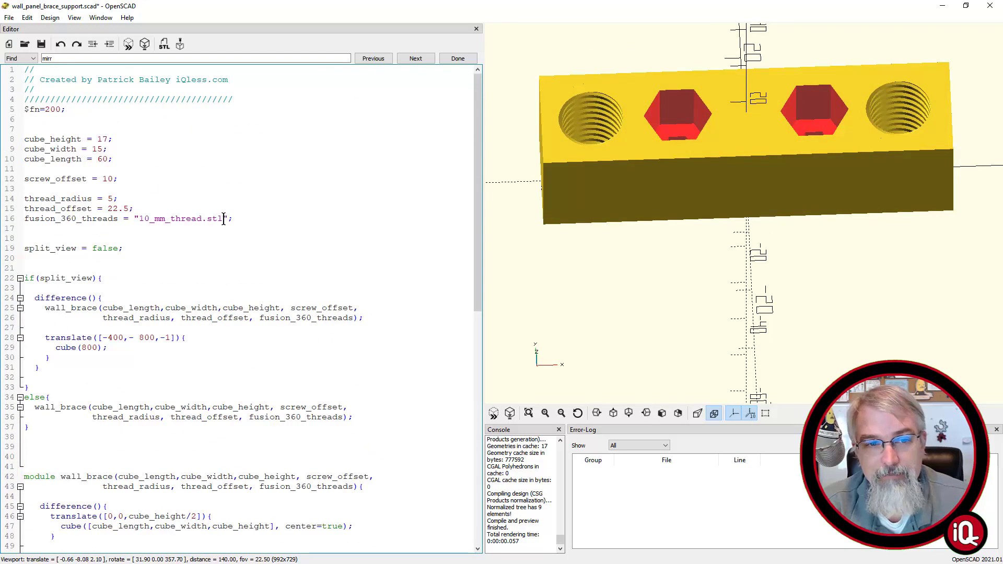
drag(223, 218, 140, 220)
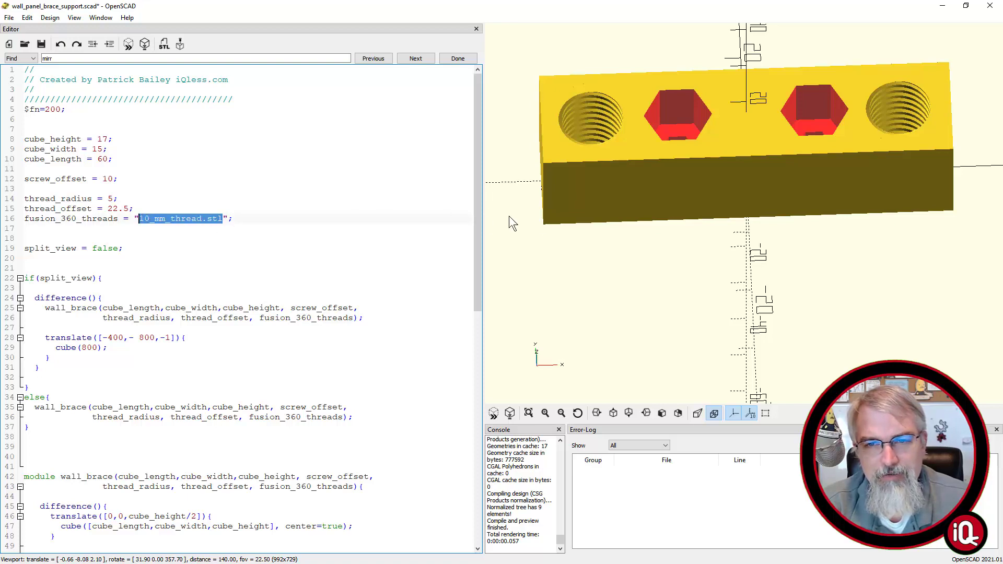
mouse_move(719, 220)
mouse_down()
mouse_move(728, 230)
mouse_move(728, 222)
mouse_up()
double_click(753, 5)
Bring up wall_panel_holder.scad, orbit the 60×40 holder block, and place the caret on cube_height.
key(alt+Tab)
key(alt+Tab)
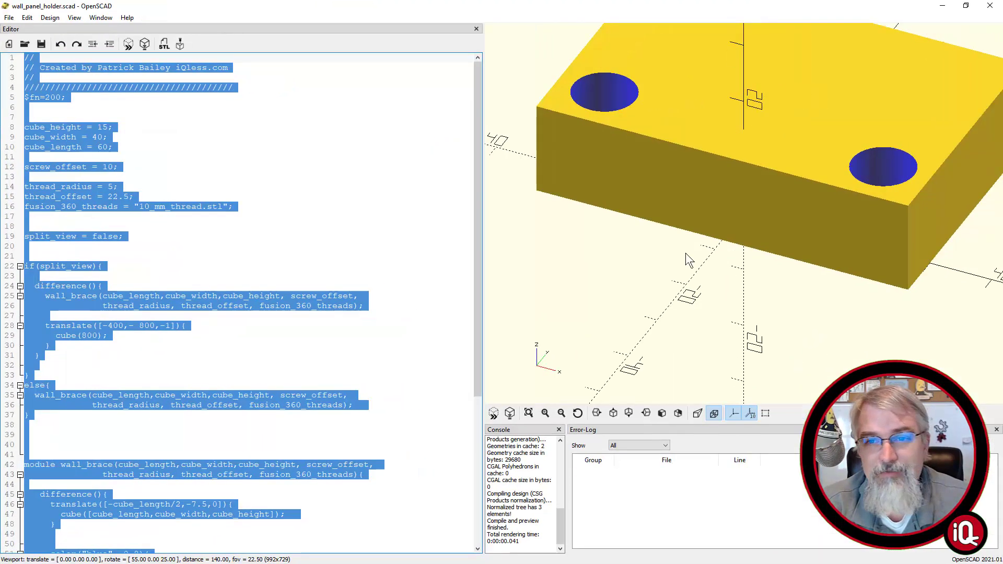
mouse_move(685, 258)
mouse_down()
mouse_move(688, 284)
mouse_move(701, 275)
mouse_move(686, 287)
mouse_move(696, 281)
mouse_move(689, 273)
mouse_up()
click(331, 233)
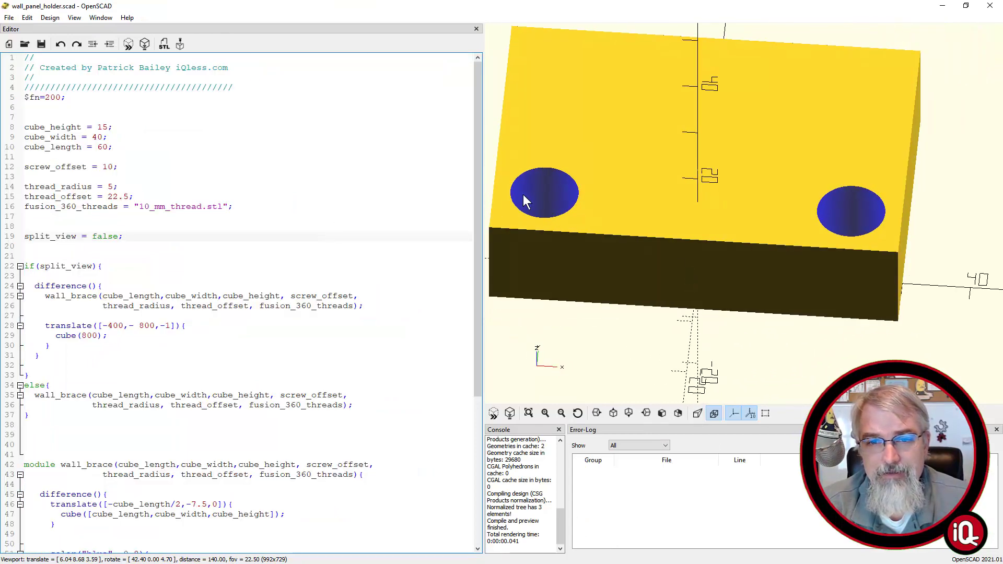
drag(662, 211, 679, 232)
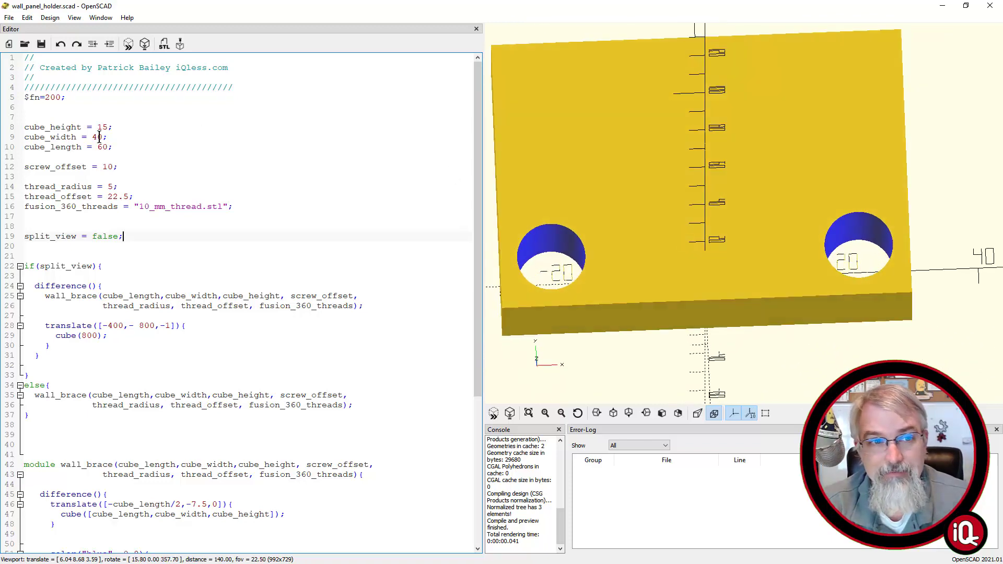
drag(526, 172, 572, 161)
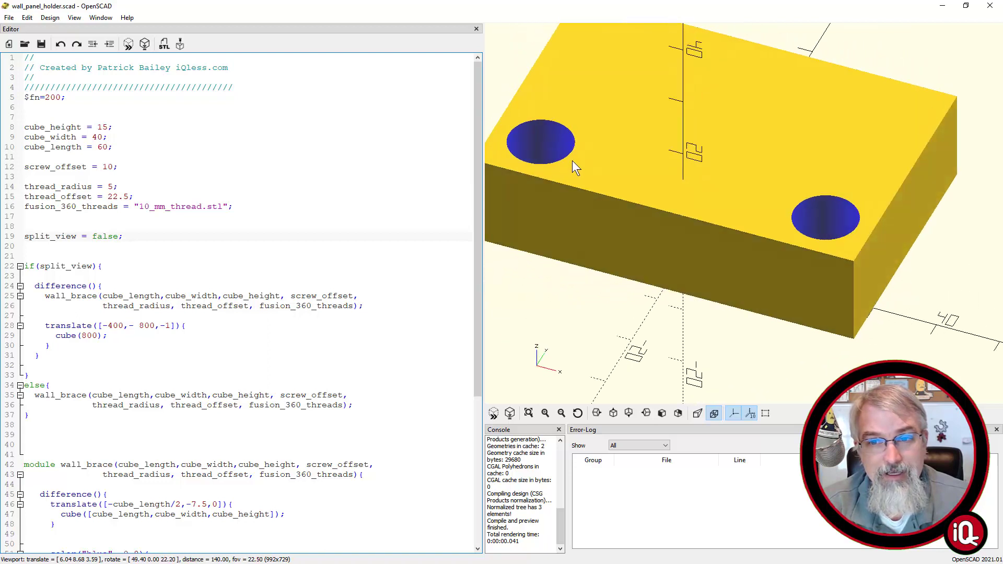
click(106, 127)
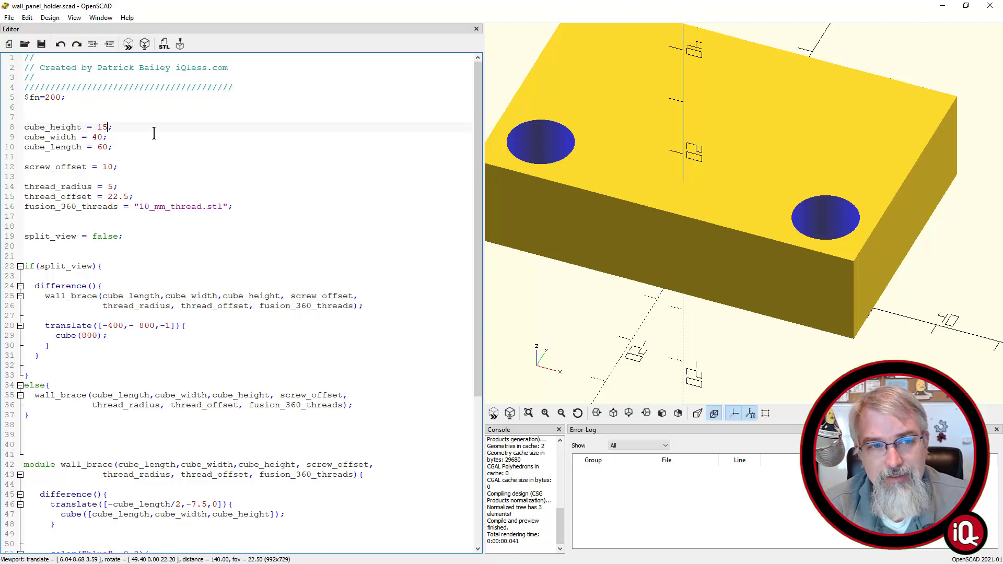
key(BackSpace)
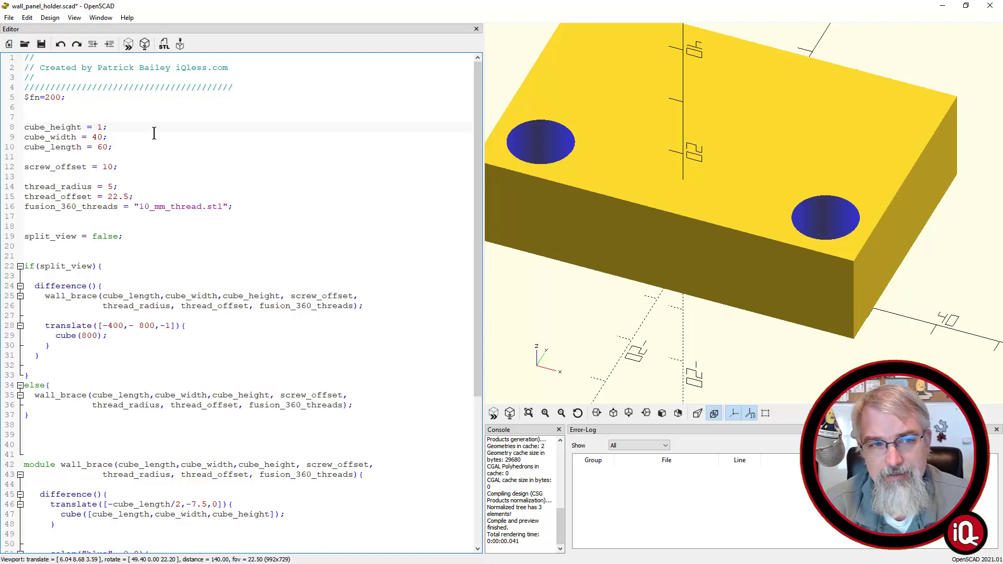
key(ctrl+z)
text(+ 5)
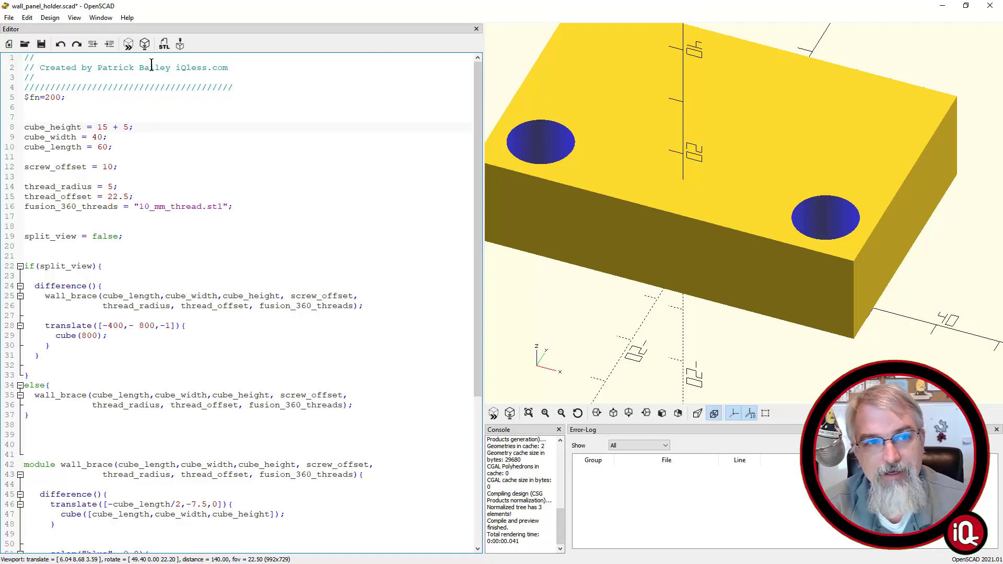
click(129, 44)
mouse_move(719, 224)
mouse_down()
mouse_move(716, 243)
mouse_move(722, 167)
mouse_move(732, 176)
mouse_move(716, 220)
mouse_up()
key(BackSpace)
key(BackSpace)
key(BackSpace)
text(- 5)
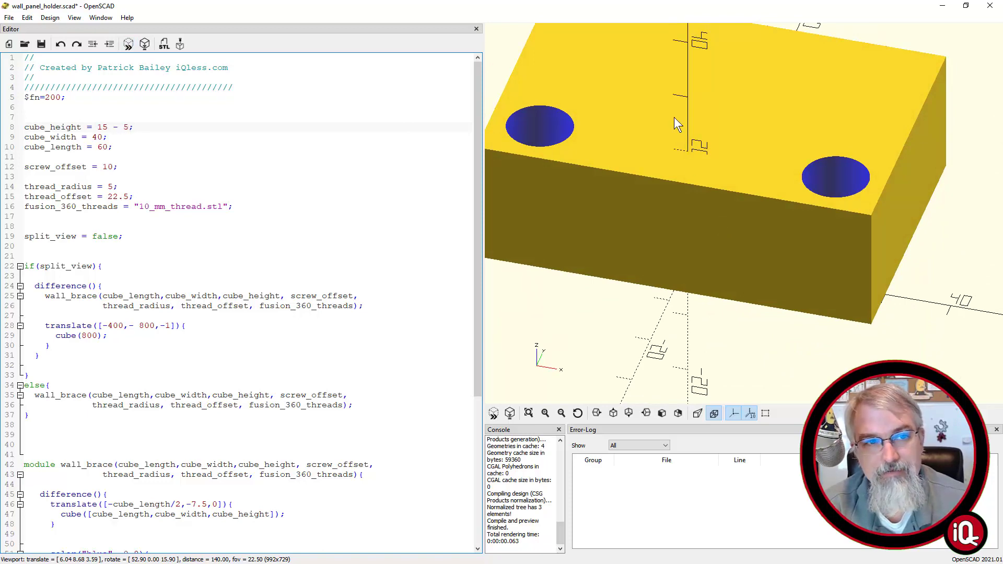
click(129, 45)
drag(719, 209, 741, 256)
scroll(723, 230, down, 3)
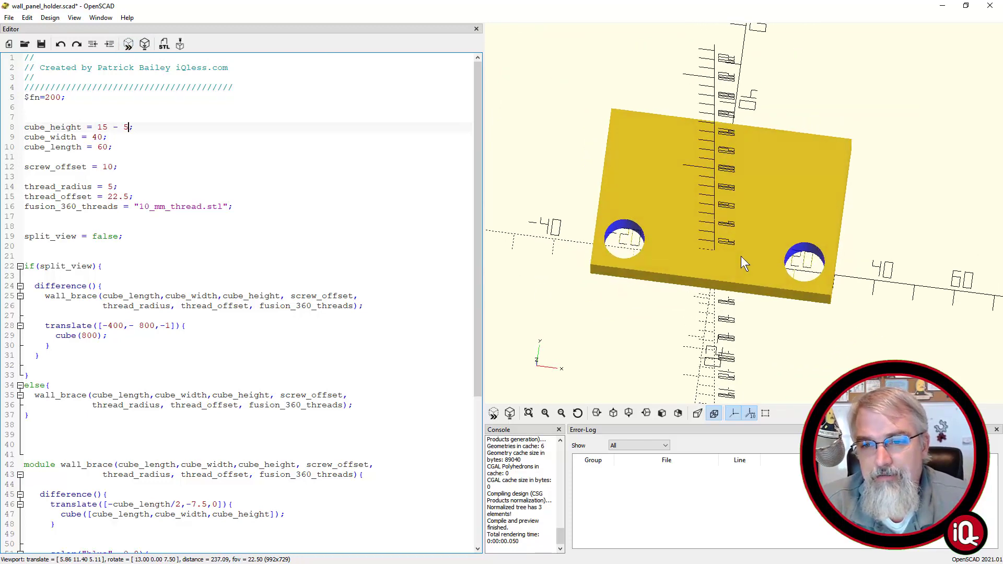
scroll(740, 256, up, 2)
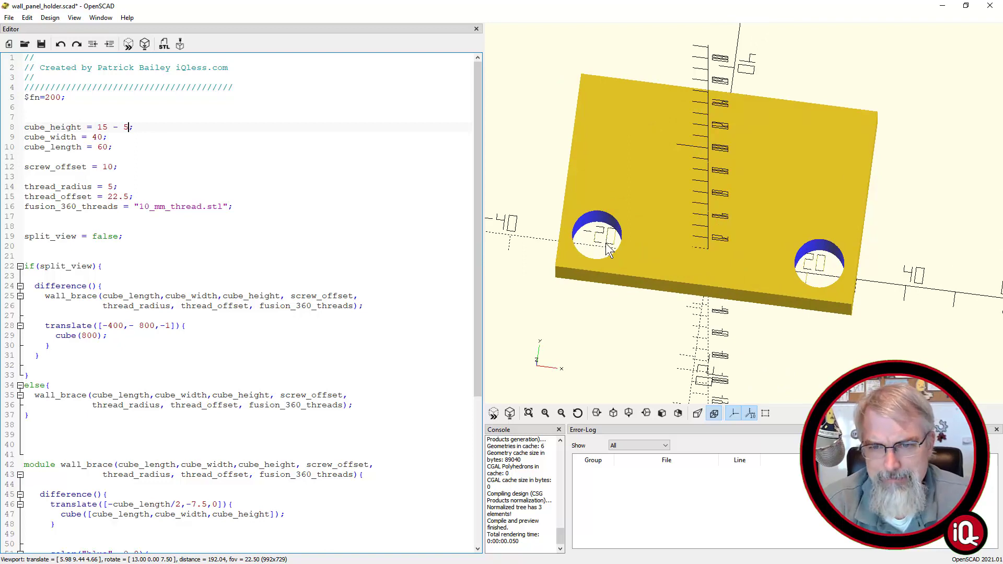
drag(606, 242, 598, 241)
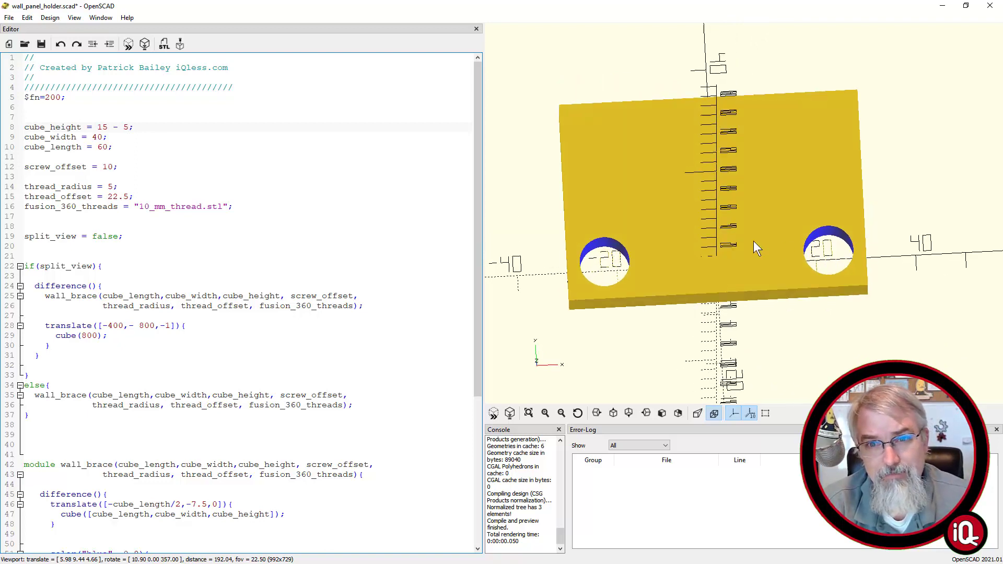
drag(752, 242, 747, 243)
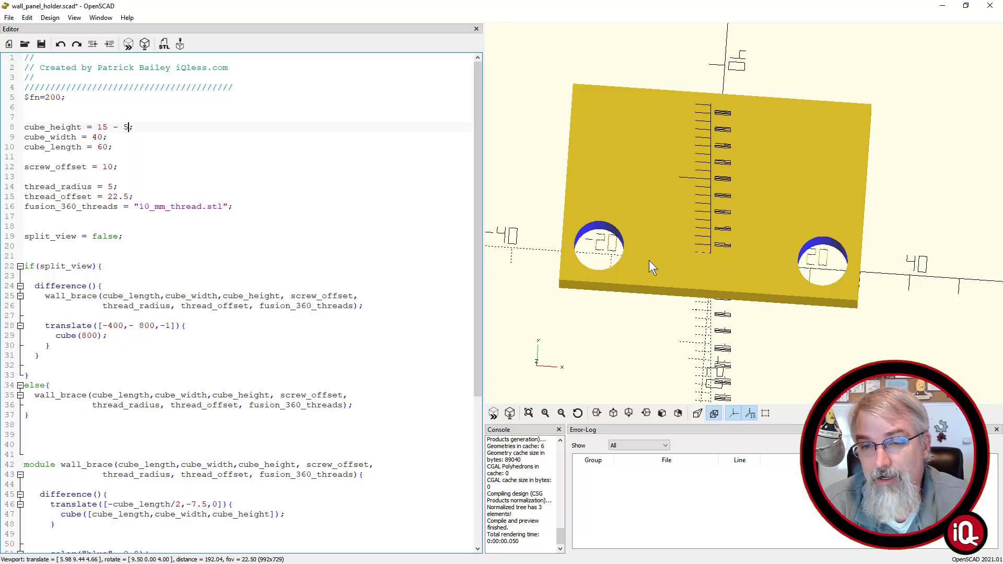
drag(651, 260, 621, 230)
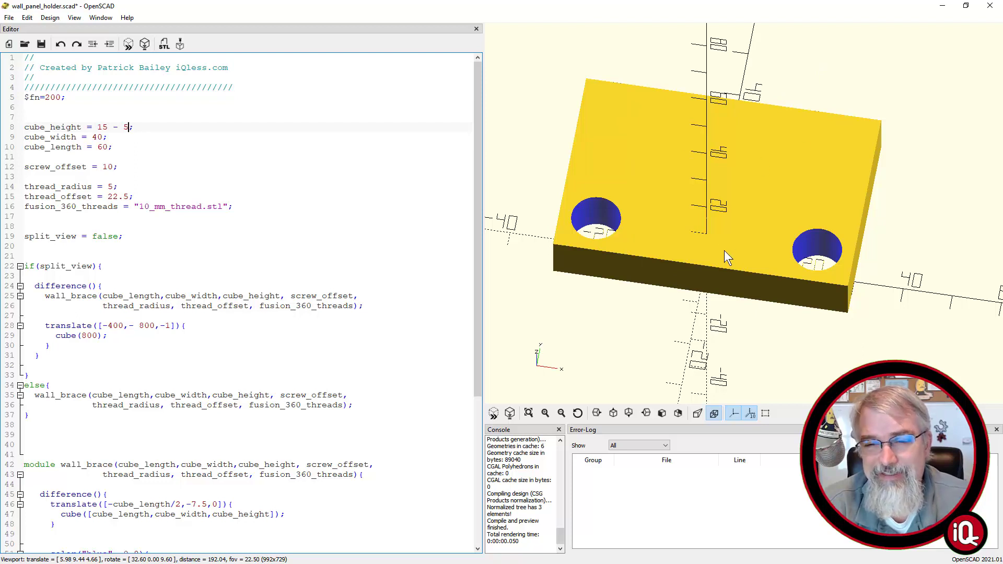
drag(723, 250, 729, 262)
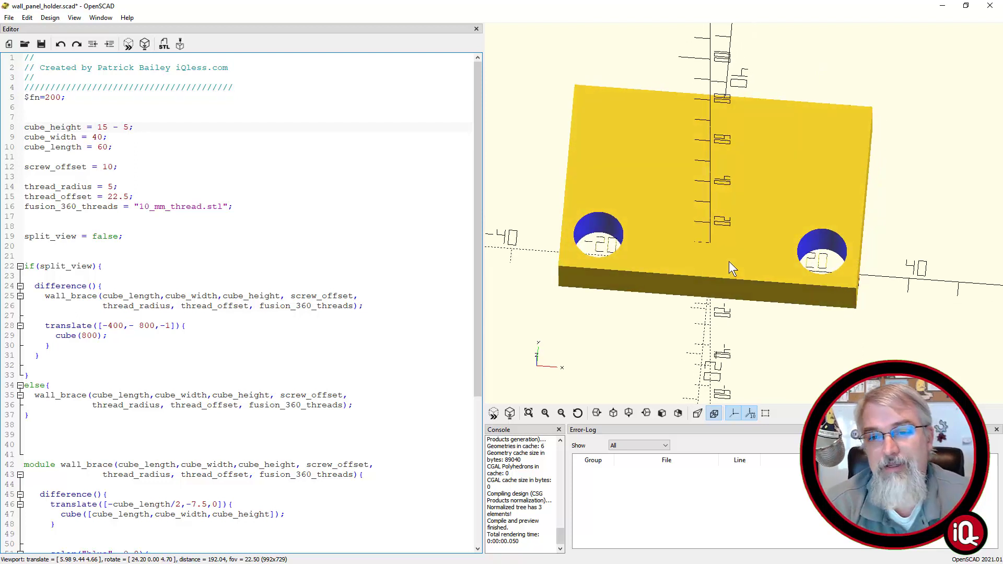
drag(728, 261, 713, 246)
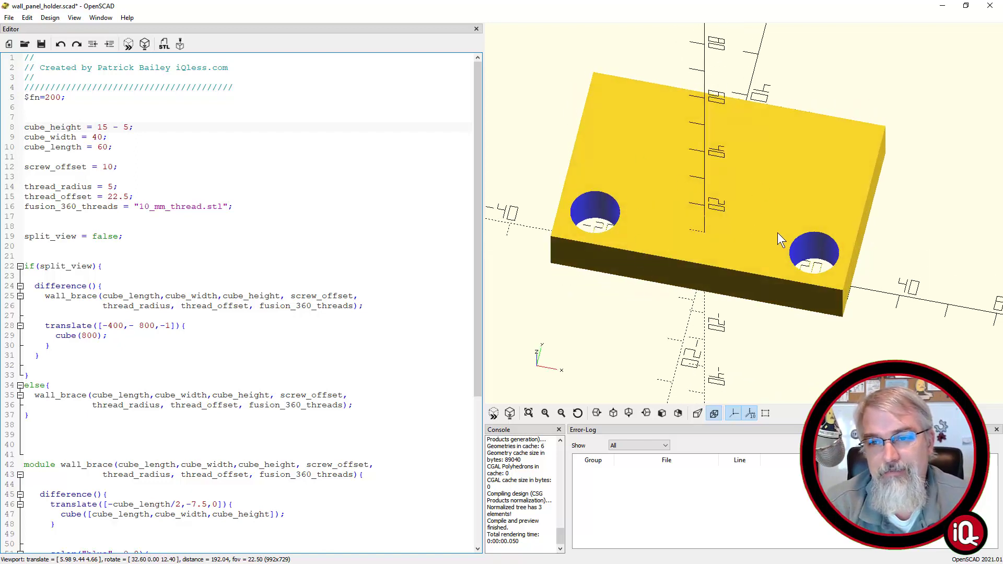
drag(654, 264, 616, 262)
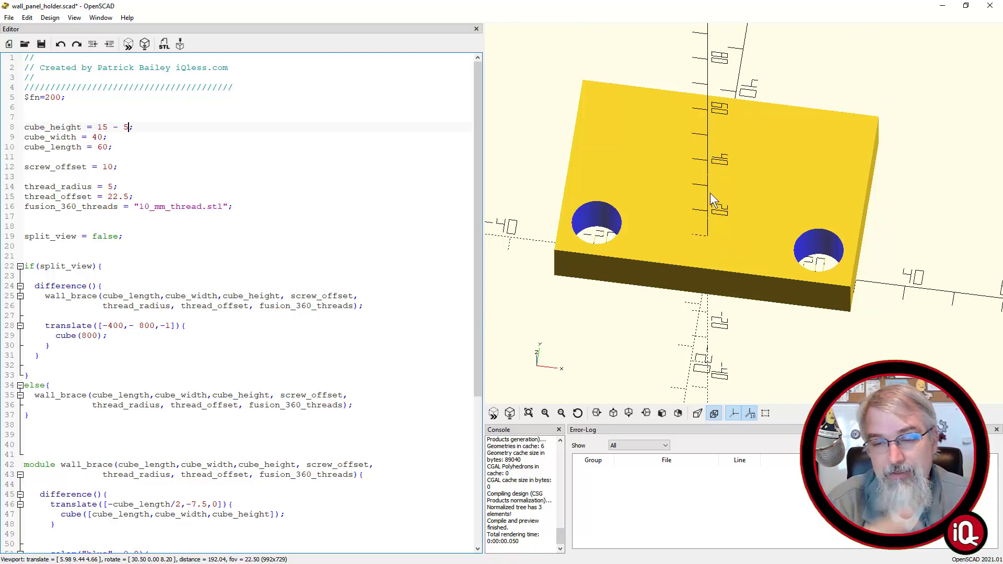
scroll(709, 193, down, 3)
drag(709, 193, 713, 225)
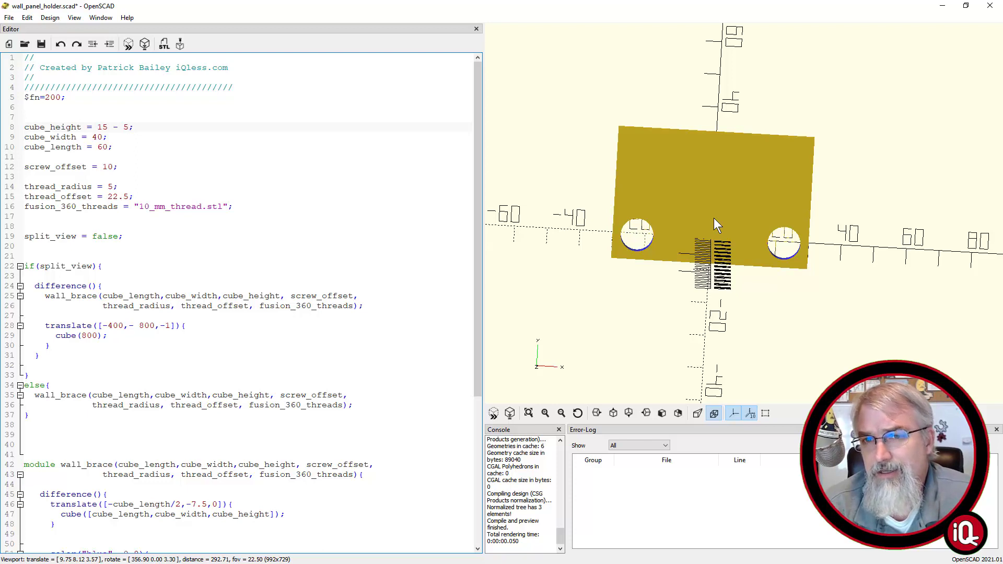
drag(713, 218, 701, 162)
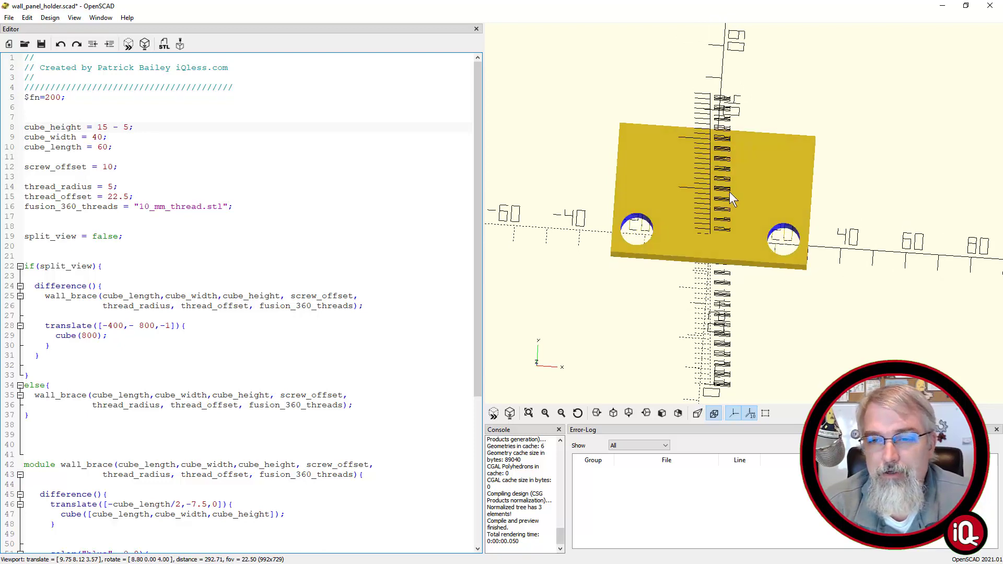
drag(785, 209, 741, 164)
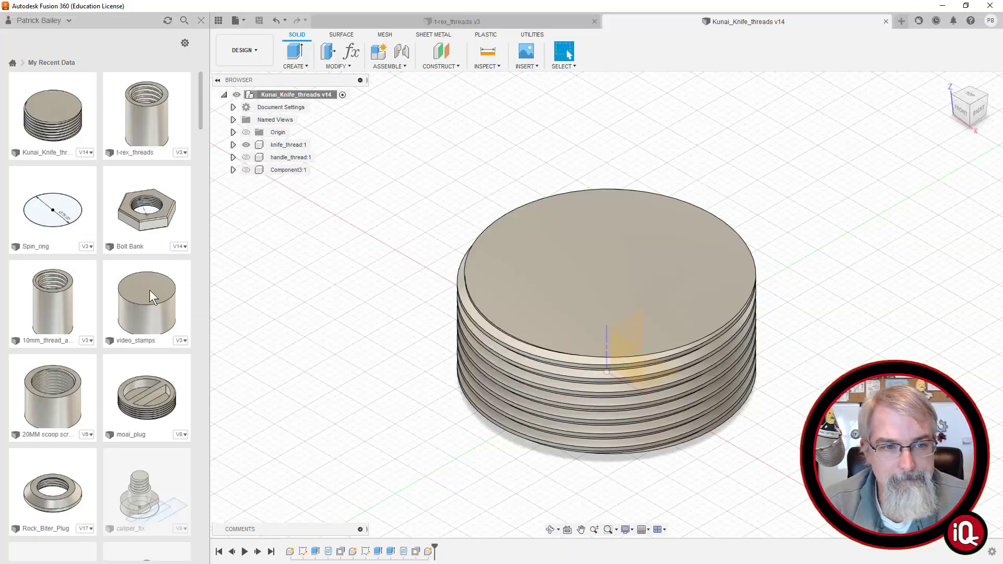
Open 10mm_thread_and_bolt, show 10mm_bolt:1, expand both components, and hide 10_mm_thread:1.
click(68, 306)
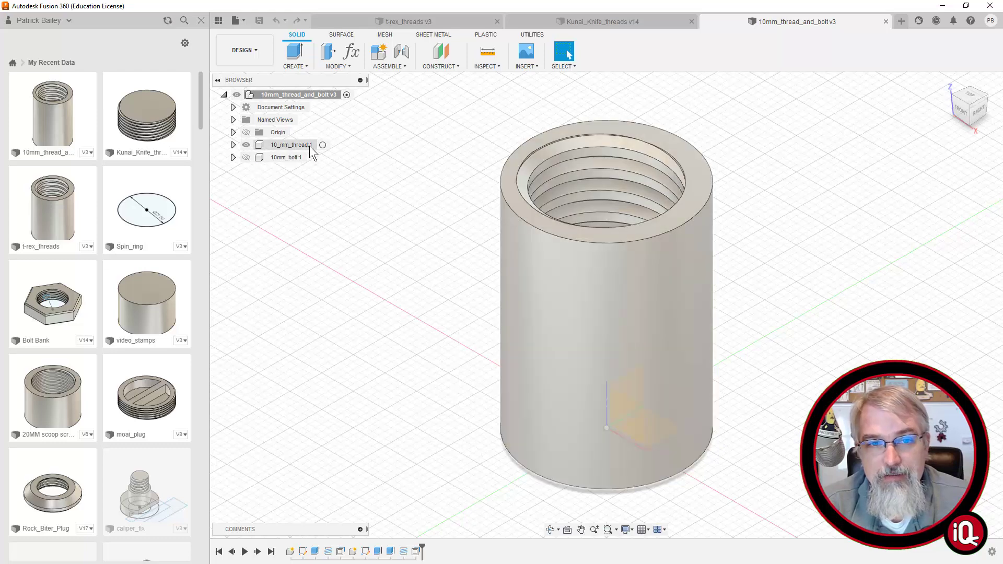
click(258, 157)
click(244, 157)
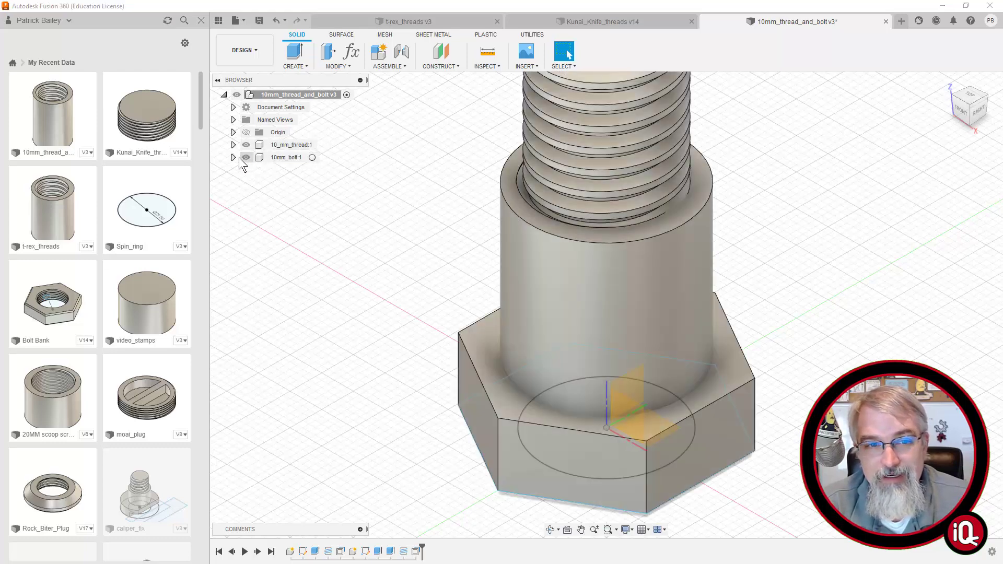
click(233, 158)
click(233, 145)
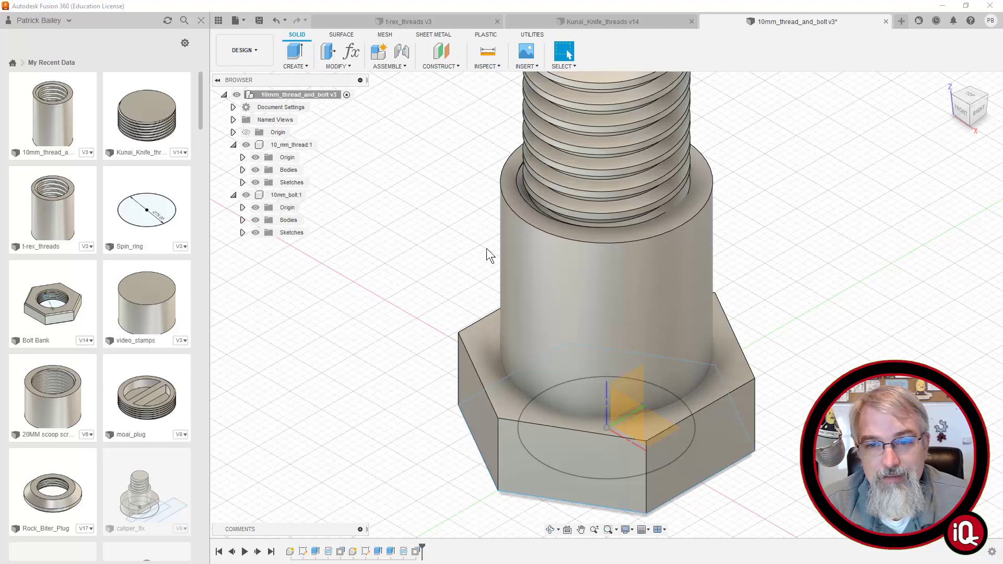
scroll(487, 249, down, 3)
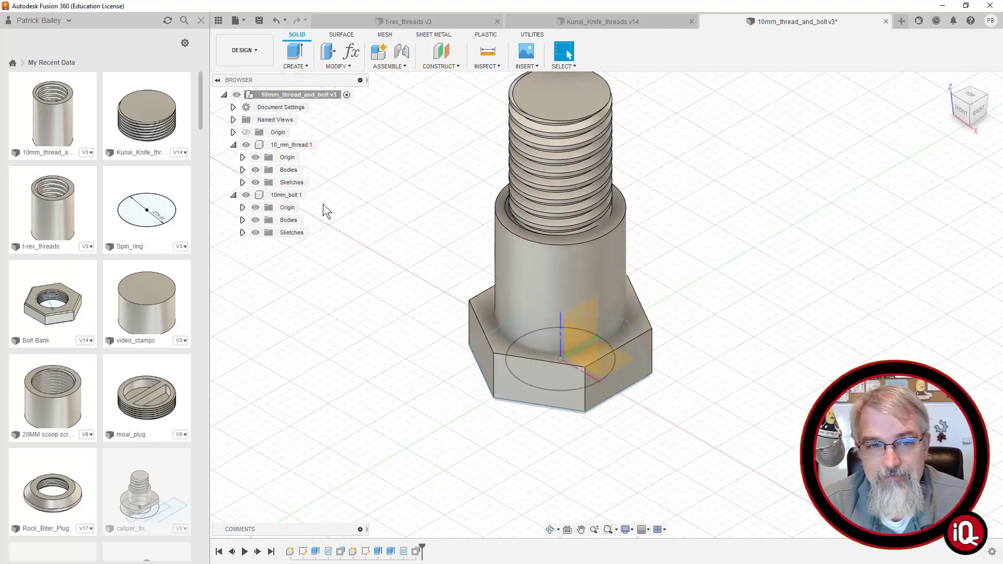
click(246, 145)
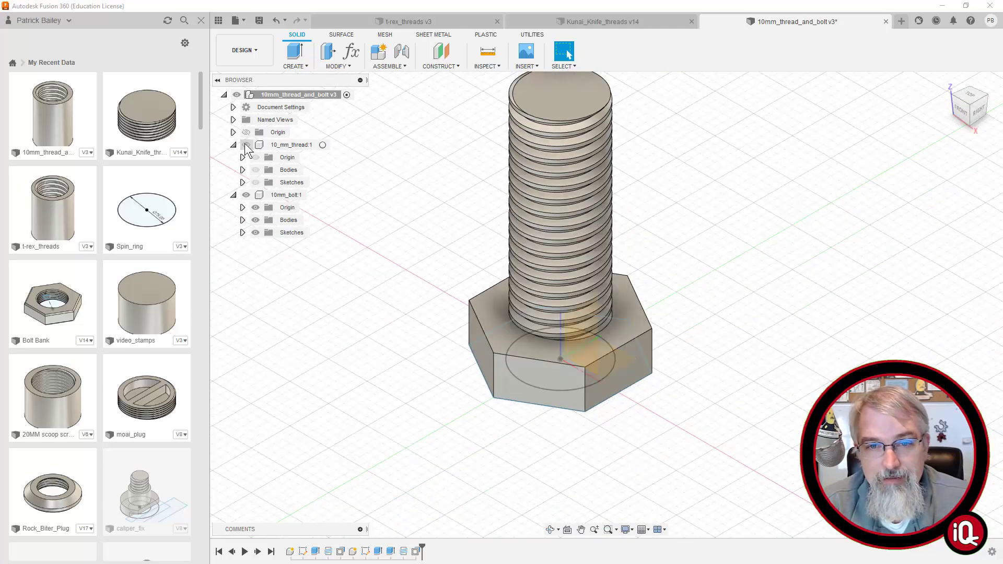
Scrub the timeline back to just after Sketch1, then forward to the full history.
scroll(705, 318, down, 2)
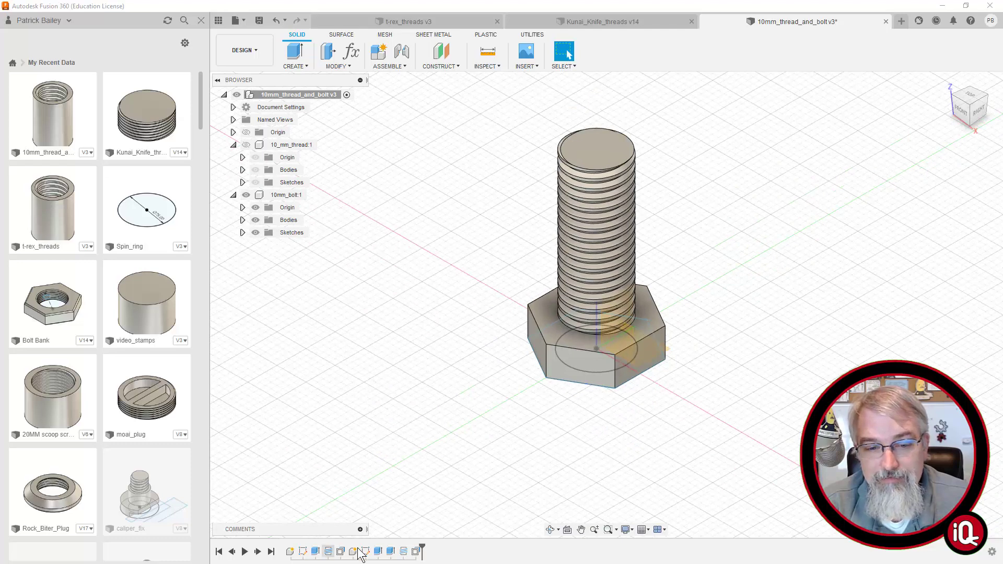
drag(422, 548, 299, 547)
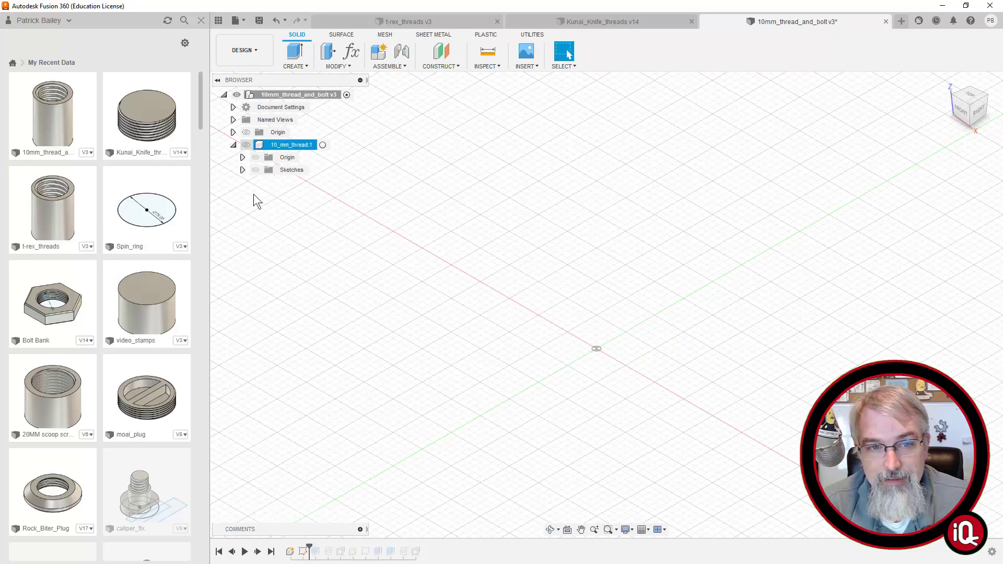
drag(310, 545, 422, 546)
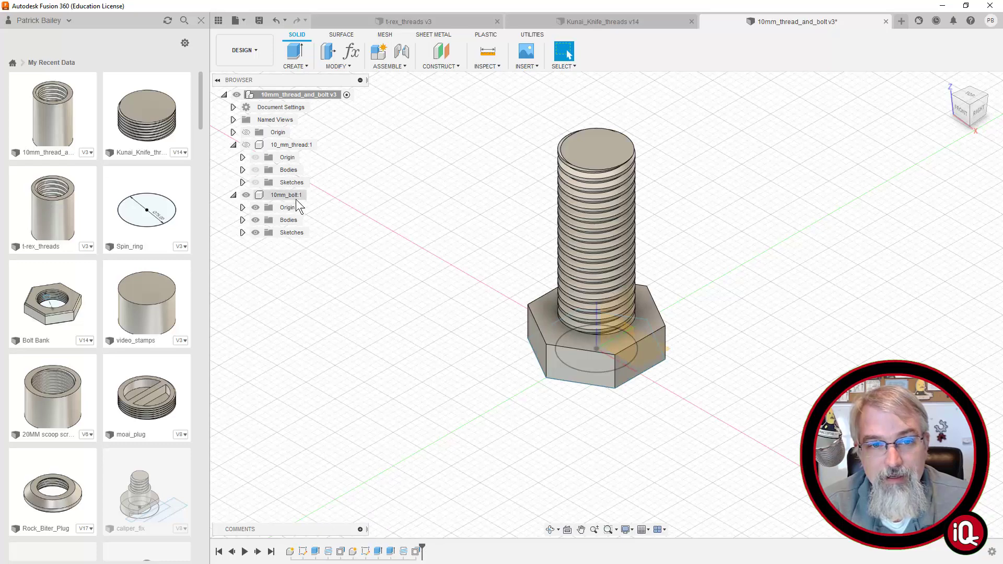
Activate 10mm_bolt:1, roll its history back to the first sketch, and view it from top then Home.
click(315, 196)
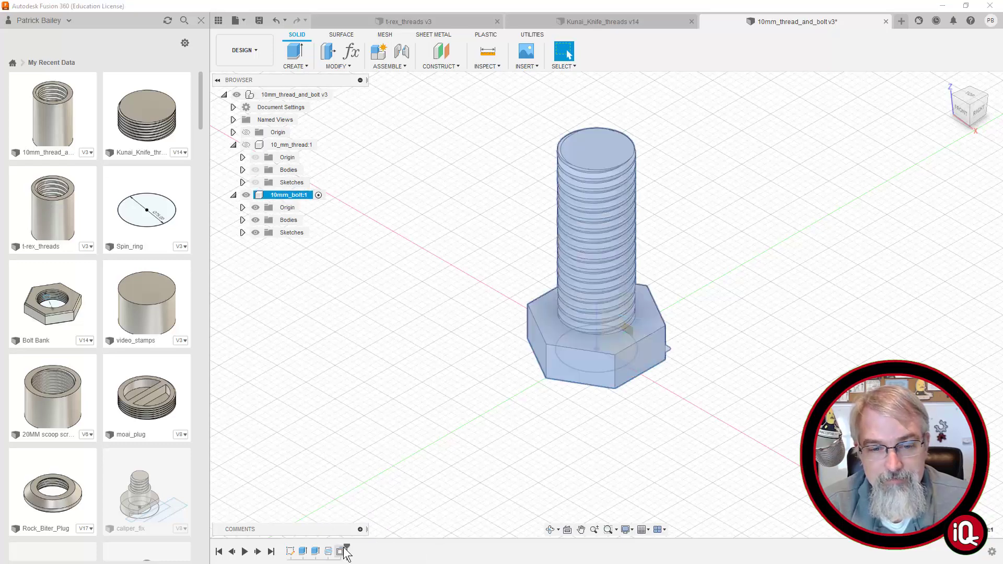
drag(345, 548, 296, 550)
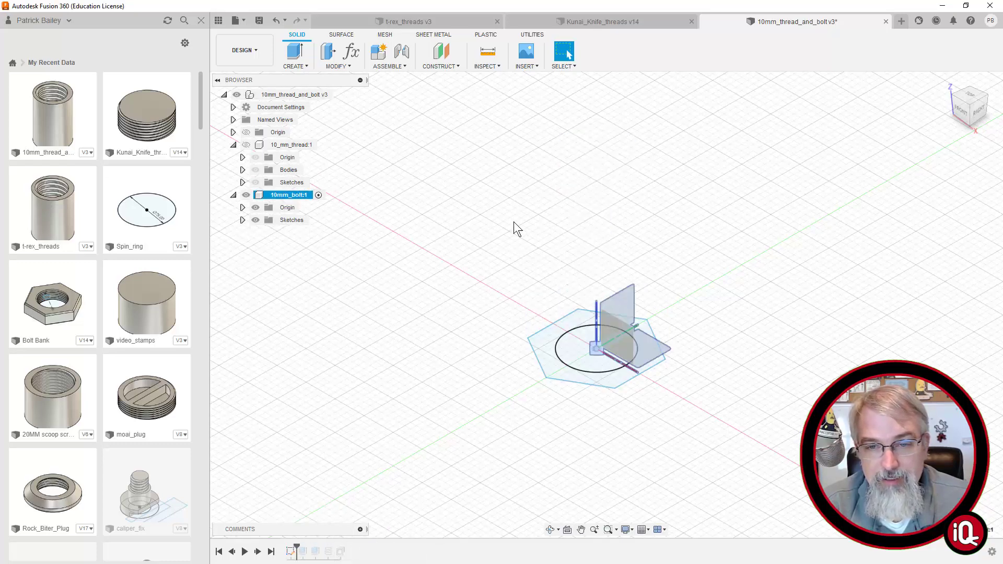
click(979, 98)
scroll(679, 272, up, 4)
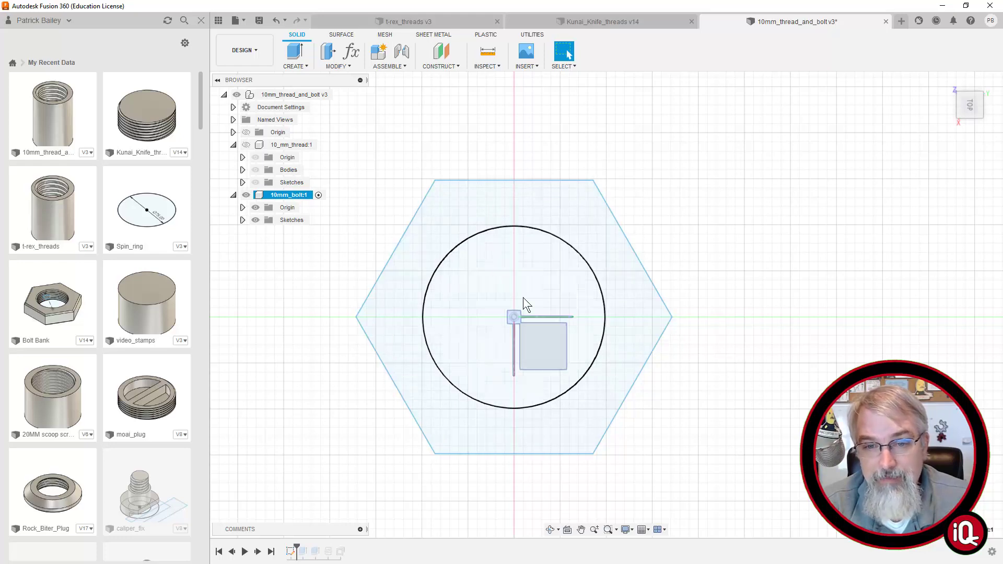
click(946, 82)
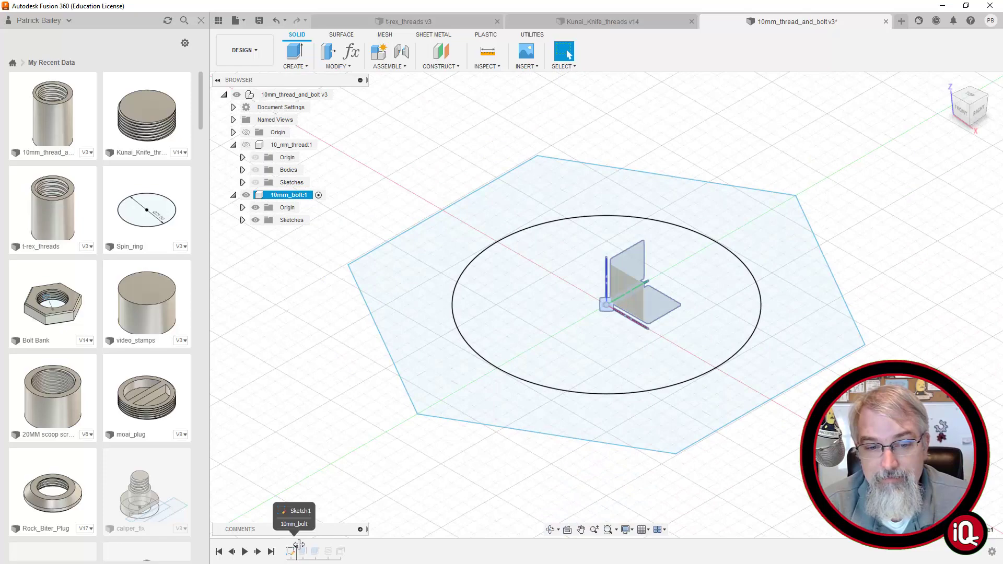
Step the history forward through the extruded cylinder and the hexagonal head.
drag(295, 551, 309, 551)
scroll(403, 477, down, 3)
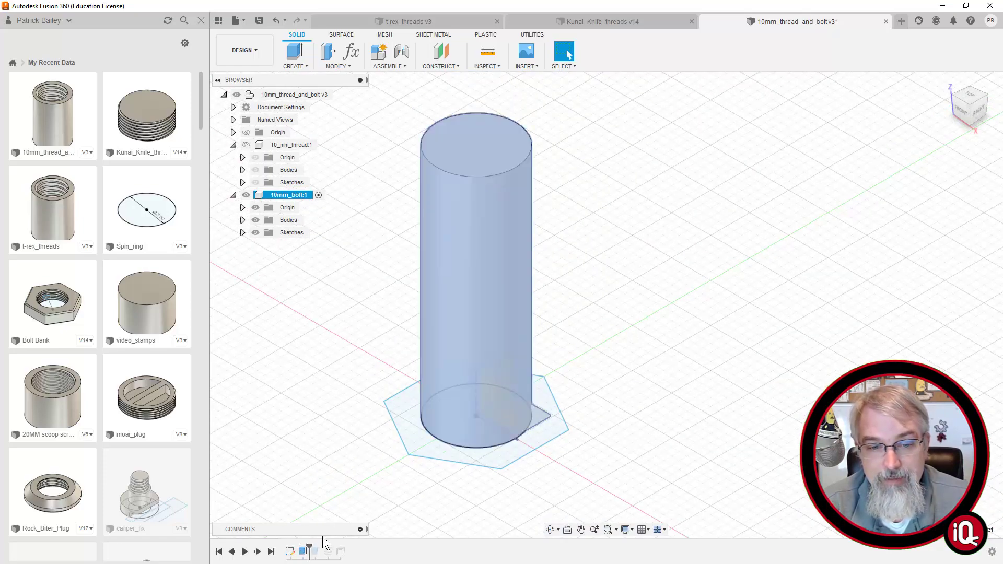
drag(309, 551, 346, 545)
scroll(494, 334, up, 5)
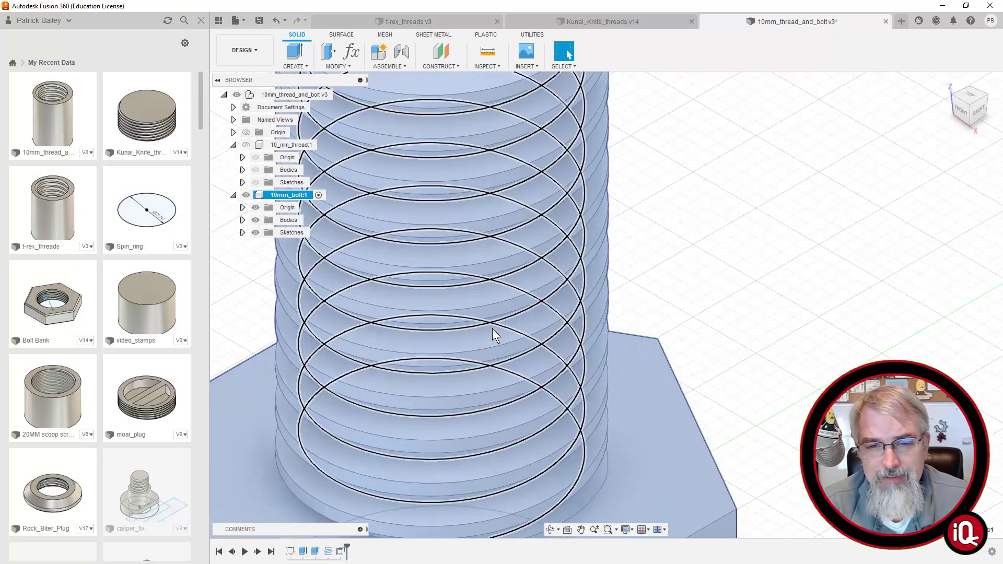
scroll(602, 331, down, 1)
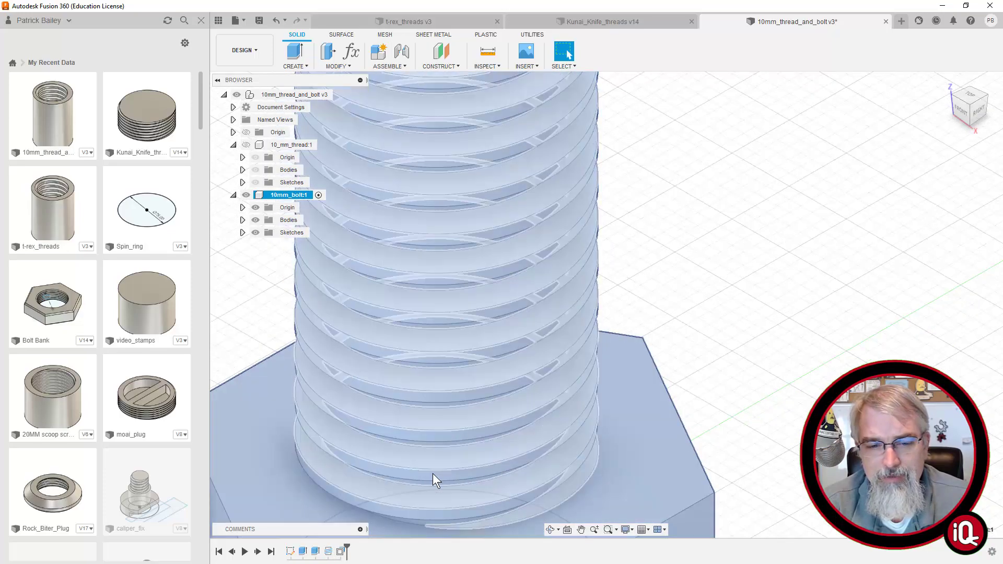
Edit the final thread feature and review its -0.20 mm face offset distance.
click(339, 552)
right_click(338, 552)
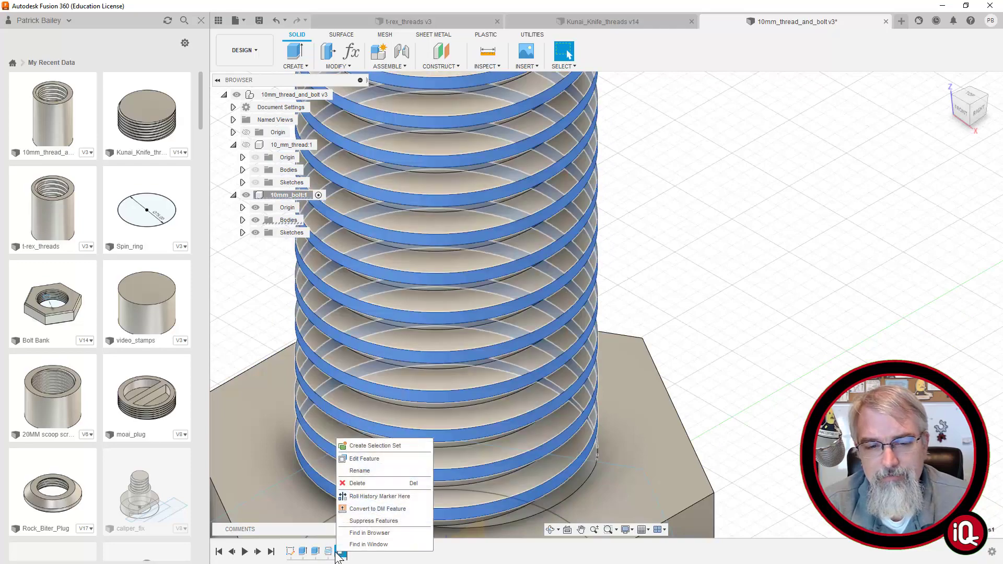
click(347, 459)
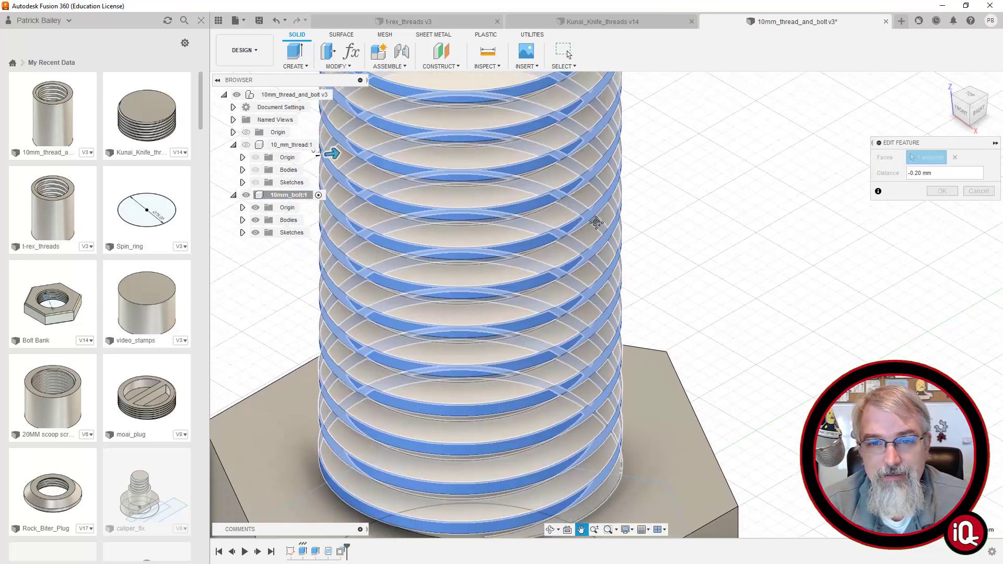
scroll(654, 188, down, 3)
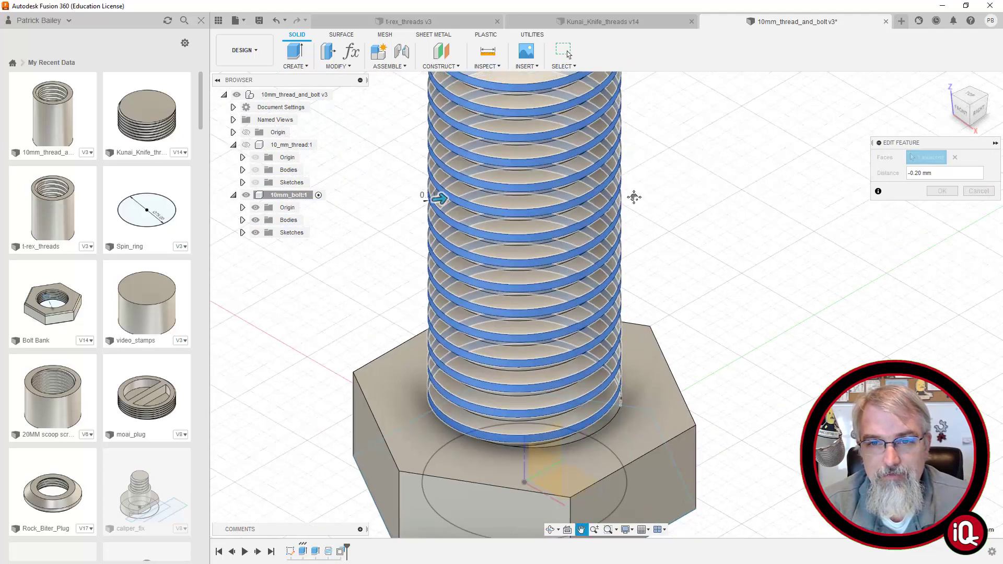
scroll(634, 223, down, 2)
scroll(633, 224, up, 5)
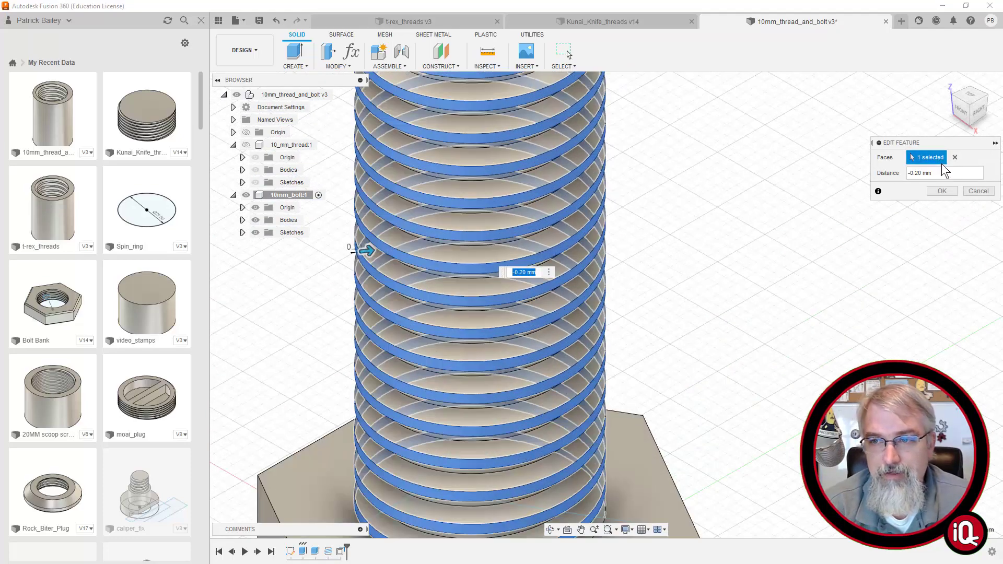
drag(942, 173, 899, 177)
text(-.2)
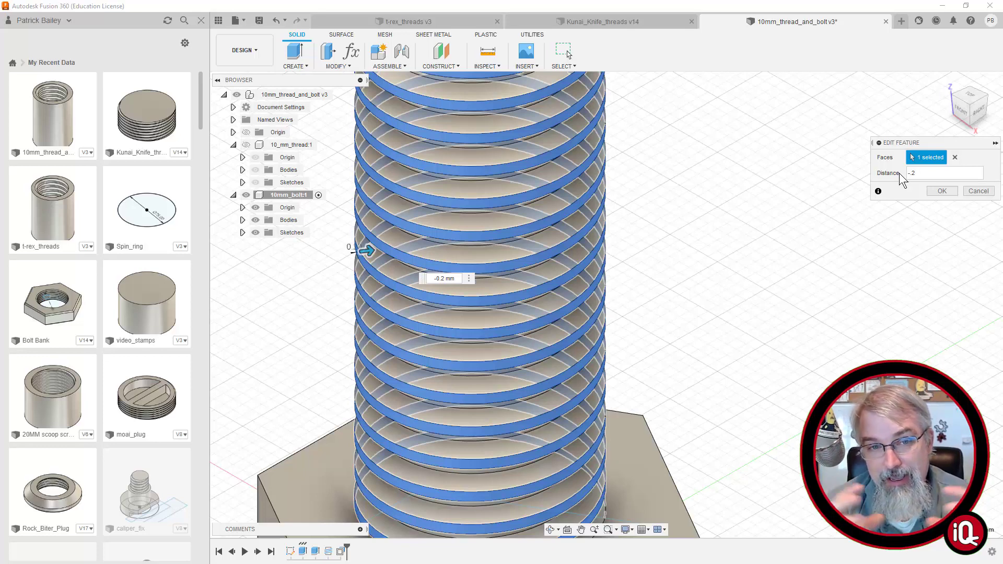
Cancel the edit, activate the 10_mm_thread:1 sleeve, and hide 10mm_bolt:1.
click(974, 192)
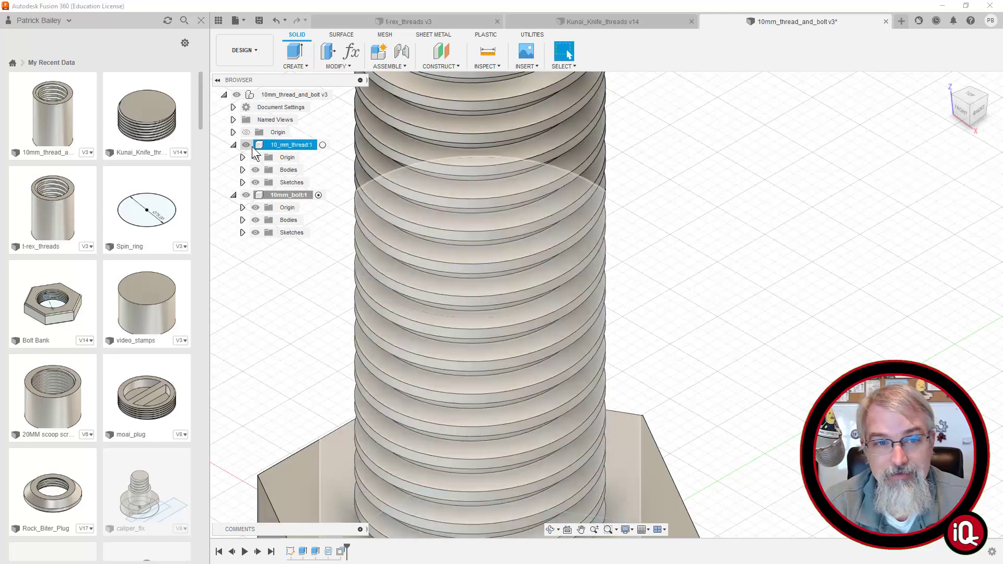
double_click(261, 146)
click(246, 195)
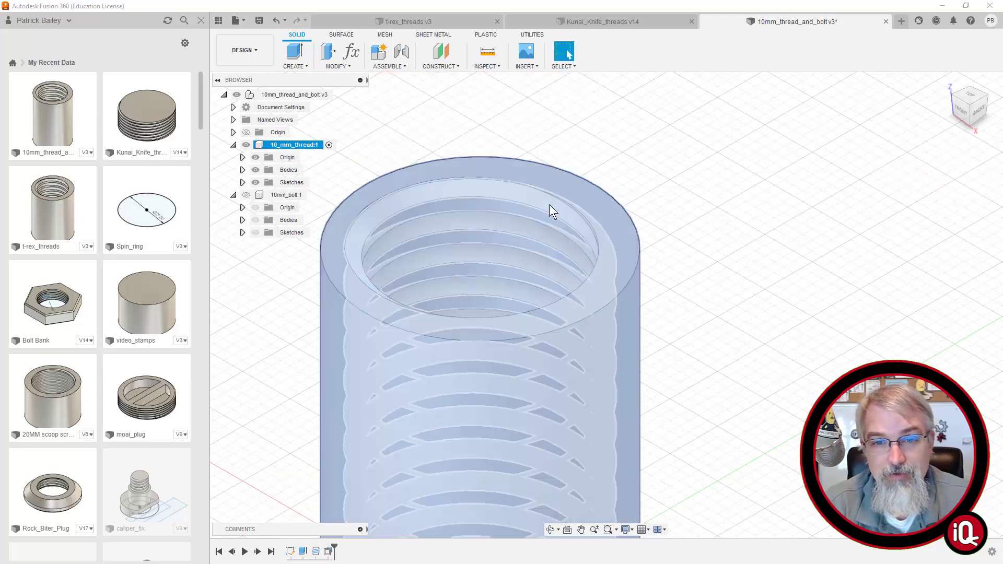
Roll the sleeve's history back to Sketch1, then forward through the extruded tube and internal threads.
scroll(549, 204, down, 5)
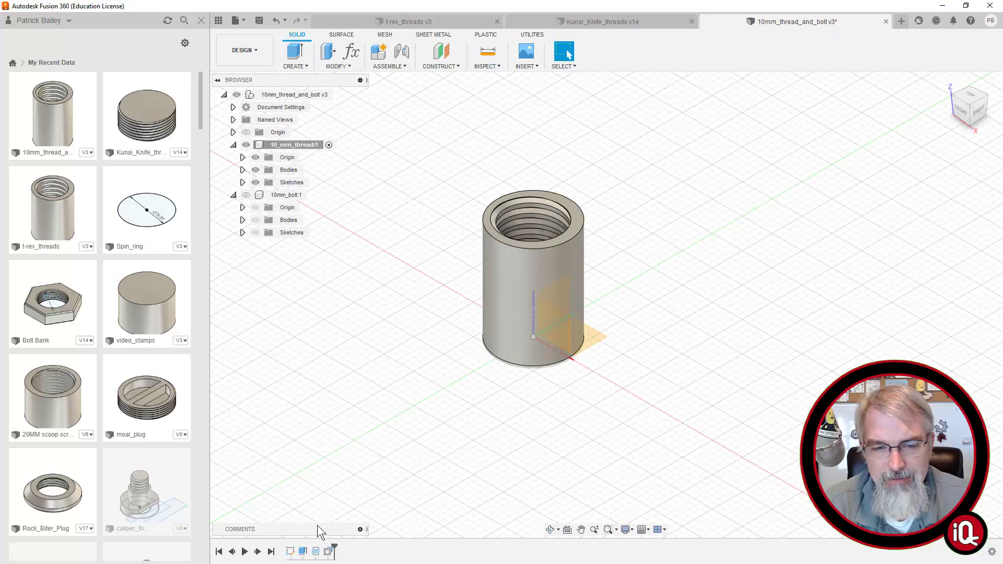
drag(335, 546, 296, 546)
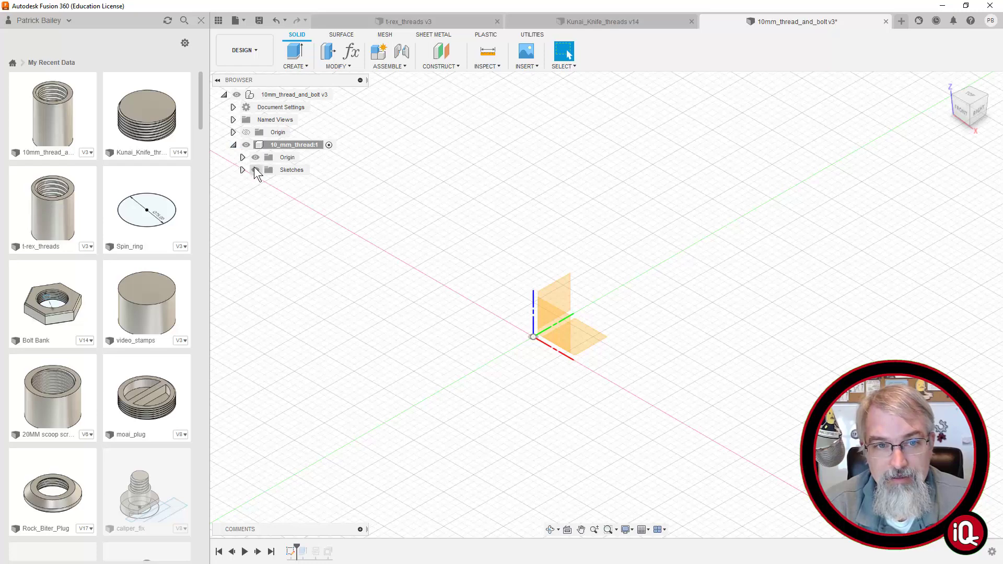
click(243, 171)
click(263, 183)
scroll(531, 334, up, 3)
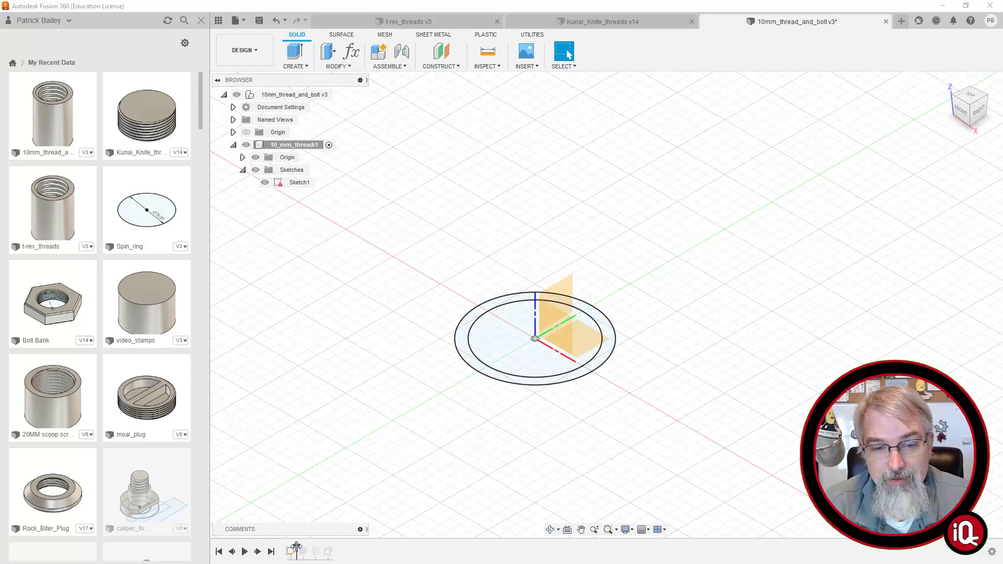
drag(296, 548, 309, 549)
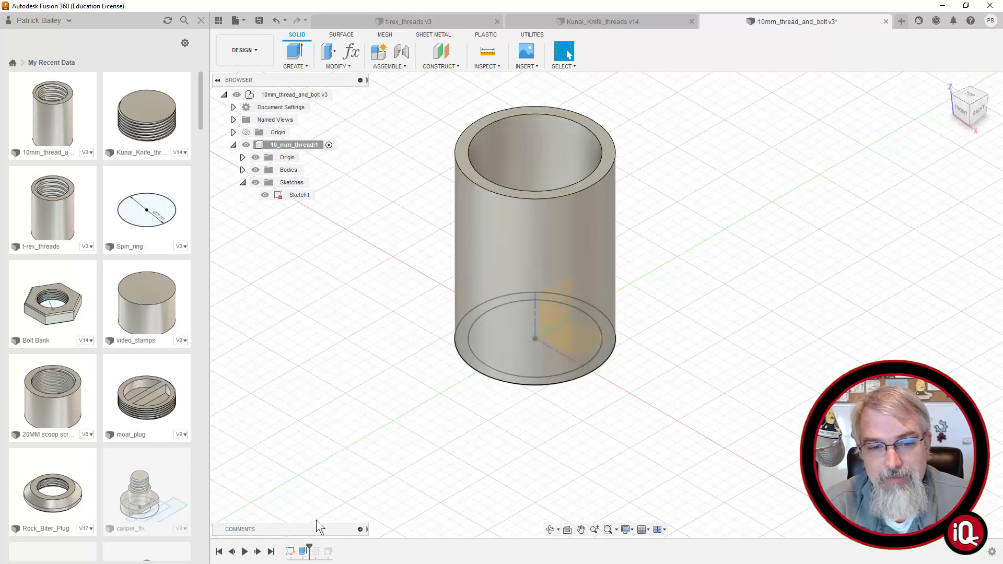
drag(311, 550, 334, 548)
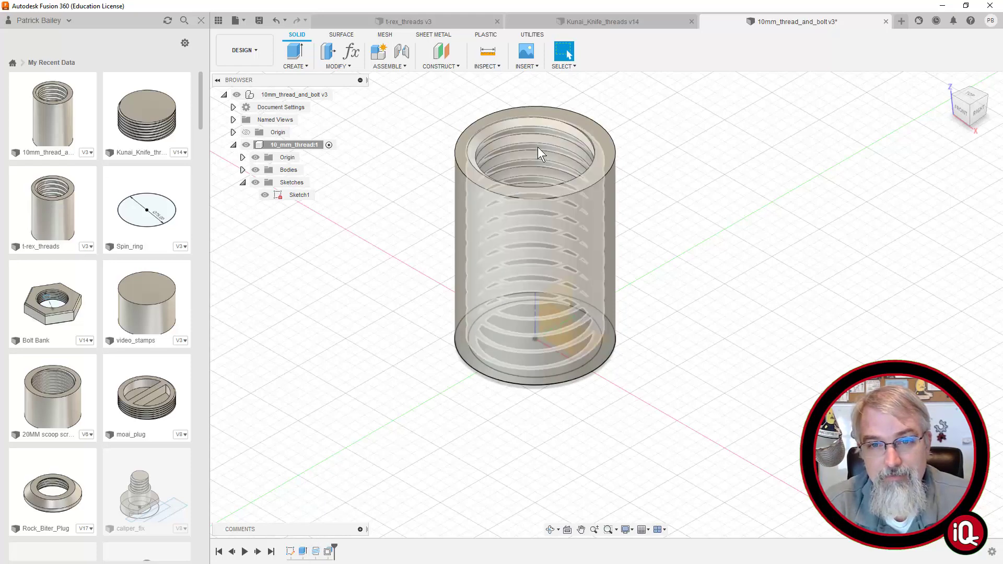
scroll(722, 211, down, 2)
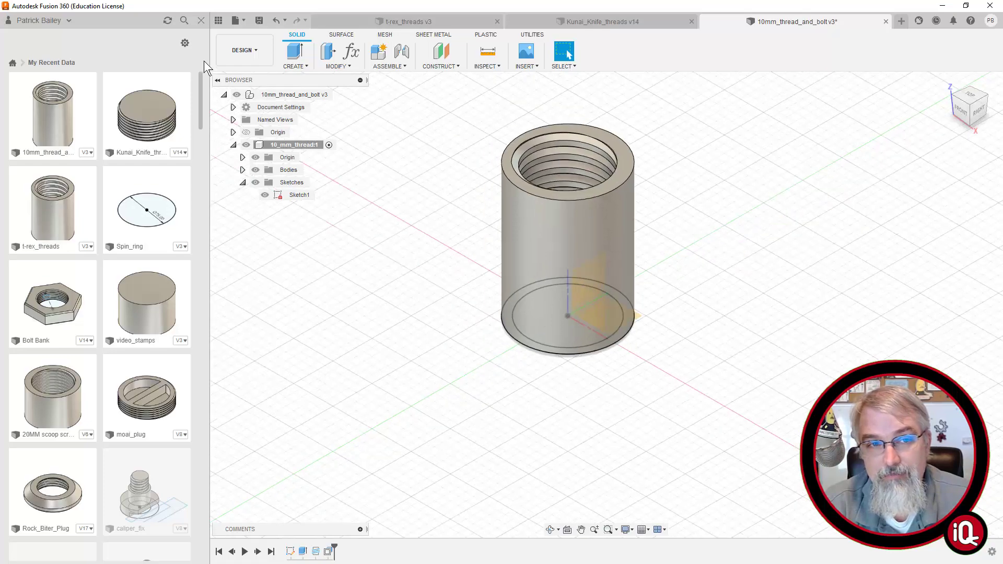
Close the Data panel, activate the top-level assembly, and roll history to the end to restore the bolt.
click(203, 21)
scroll(516, 180, up, 3)
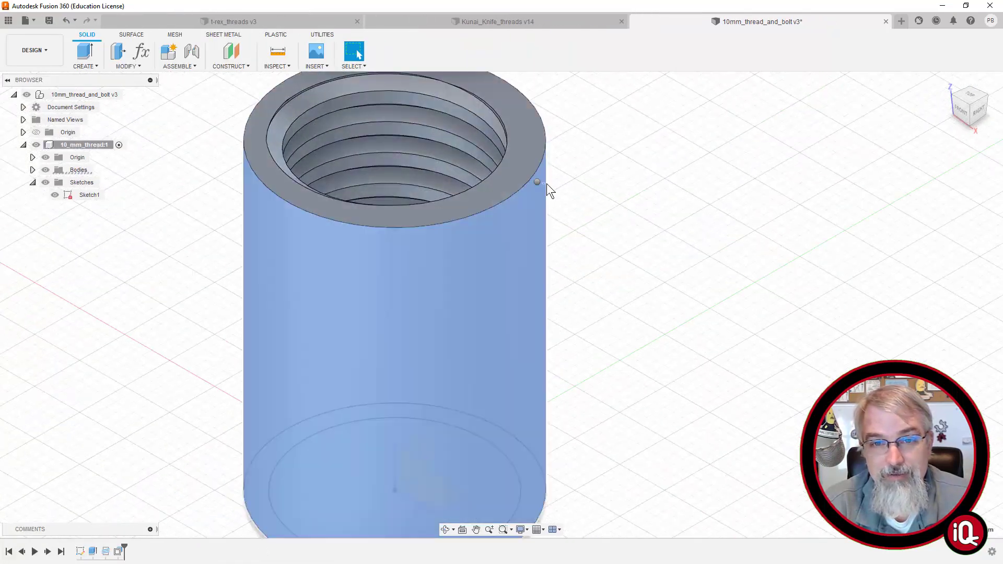
right_click(546, 184)
click(623, 179)
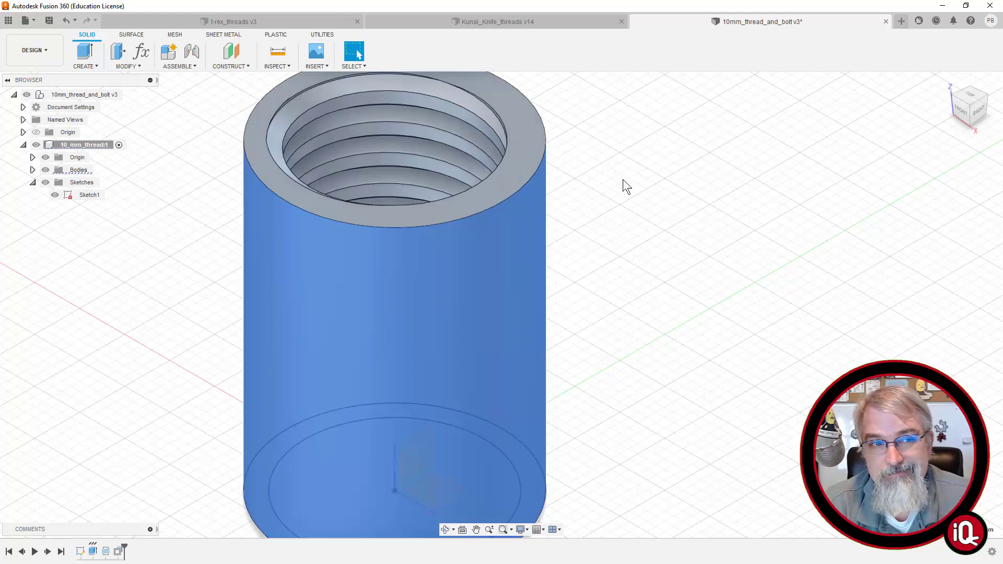
right_click(89, 94)
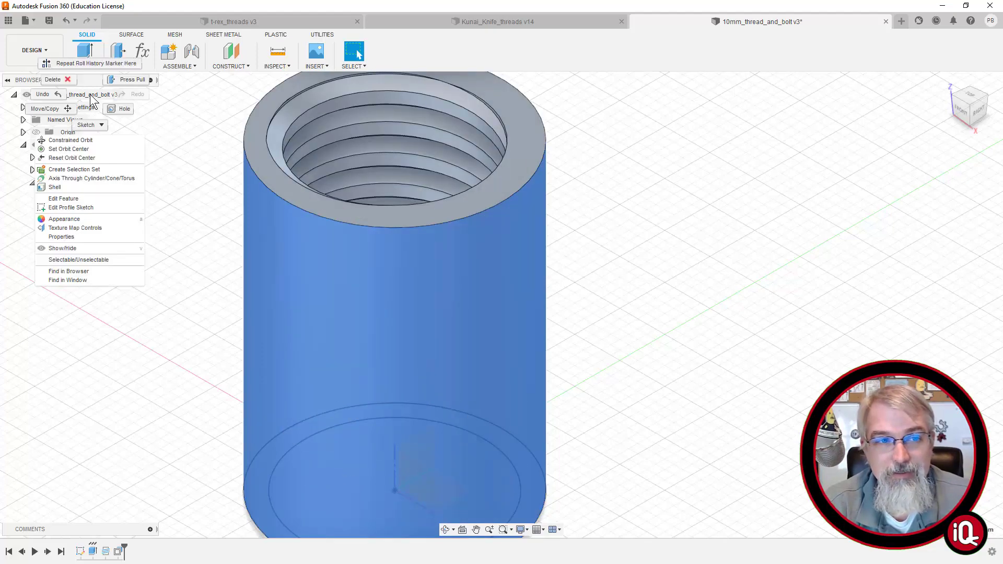
click(225, 182)
key(Escape)
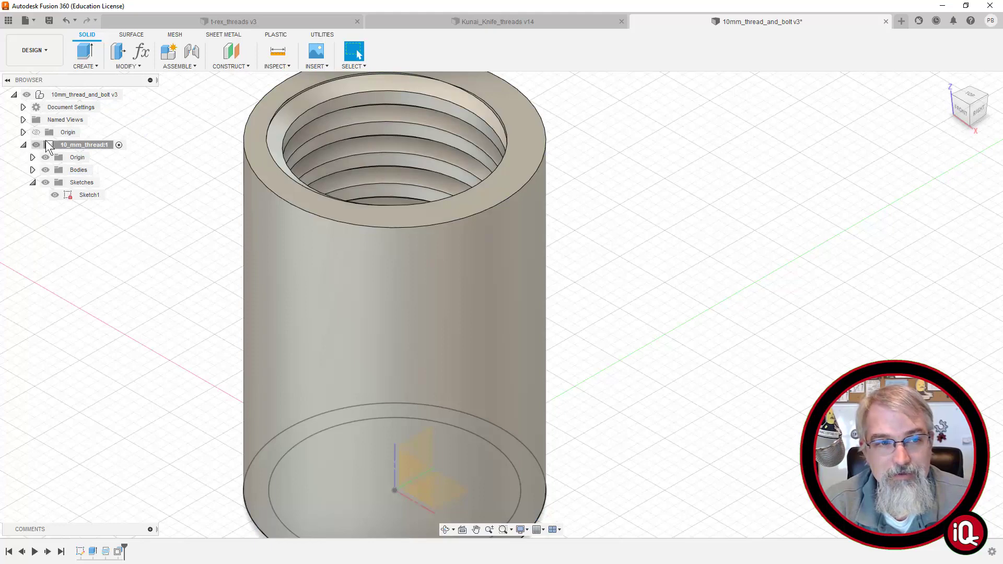
click(129, 94)
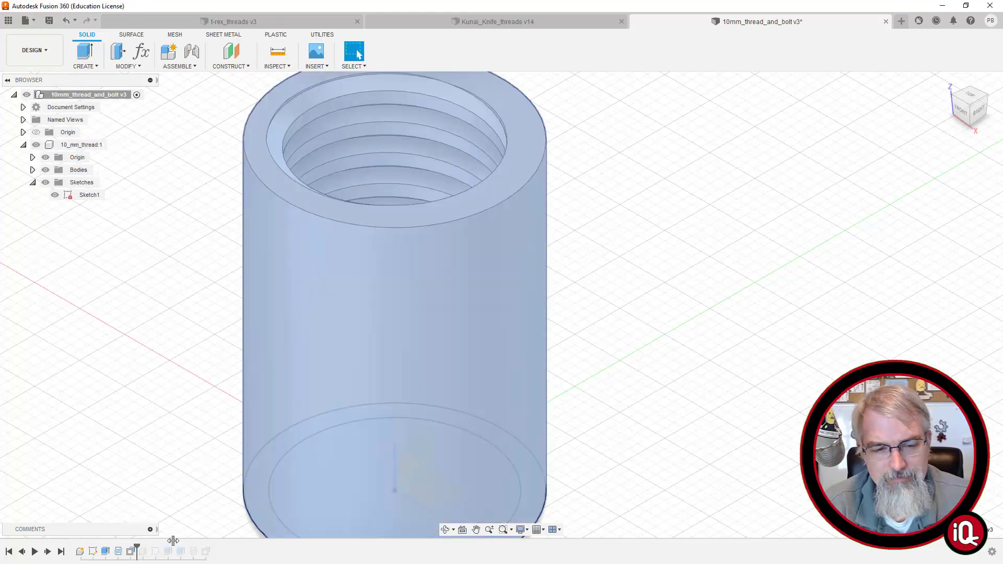
drag(136, 548, 211, 550)
Create a new component named BOLT under the top-level assembly.
right_click(107, 98)
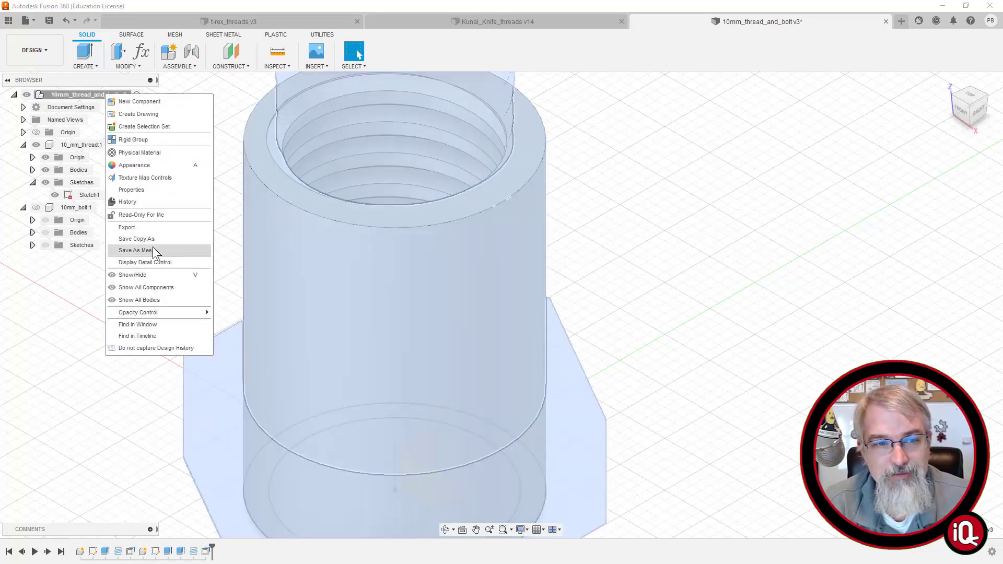
click(141, 102)
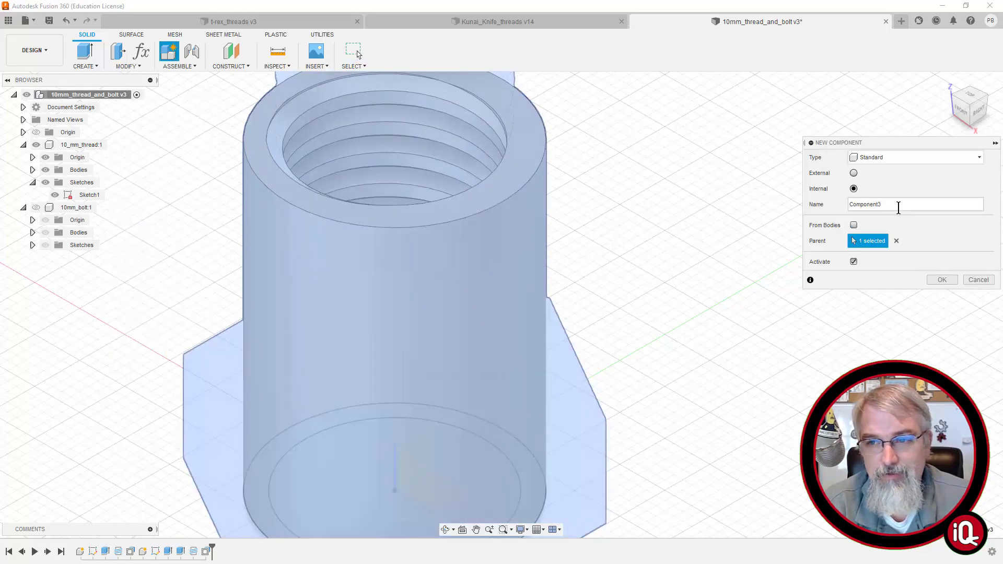
text(BOT)
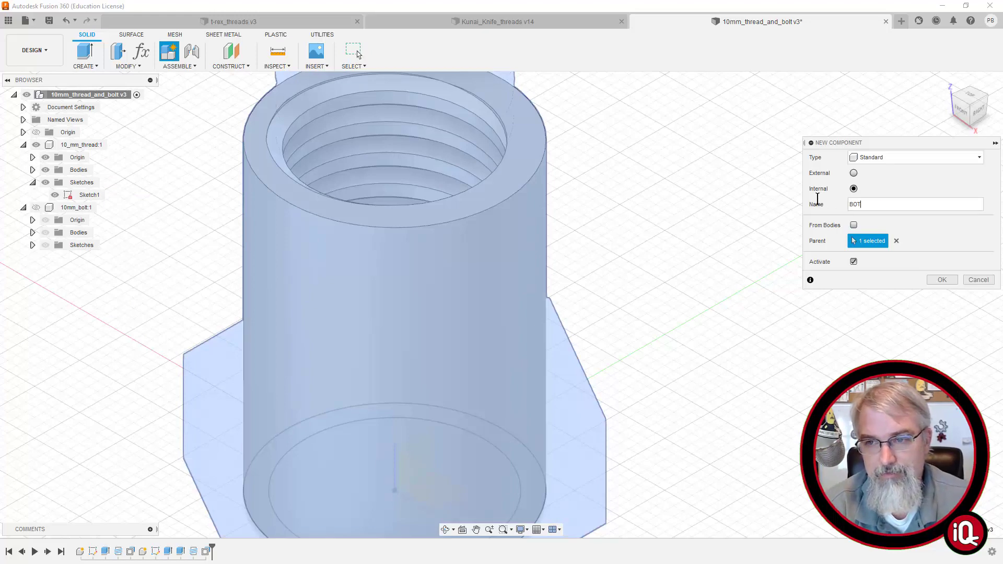
text(LT)
key(Return)
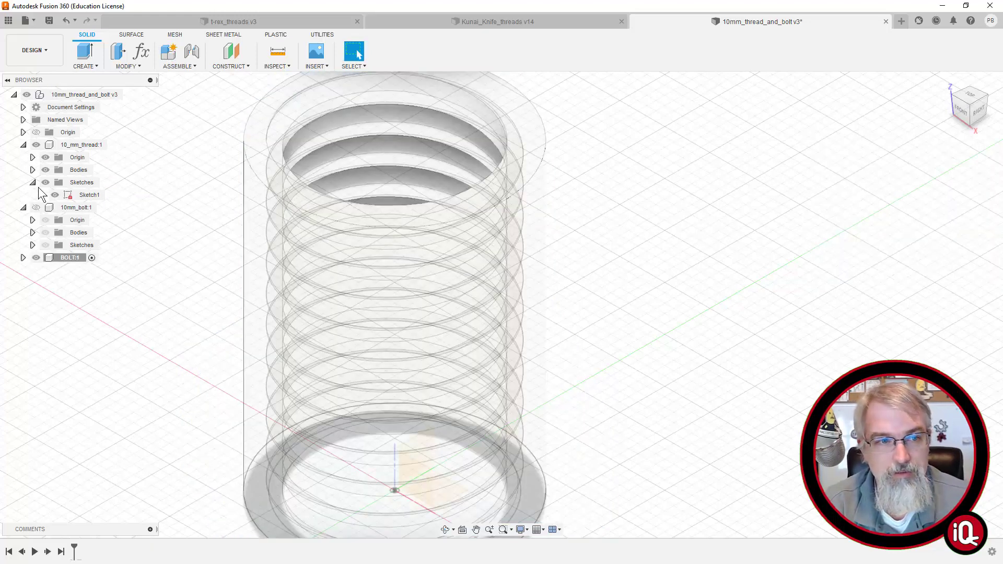
Hide 10_mm_thread, show BOLT's origin planes, and view the model from the top.
click(36, 144)
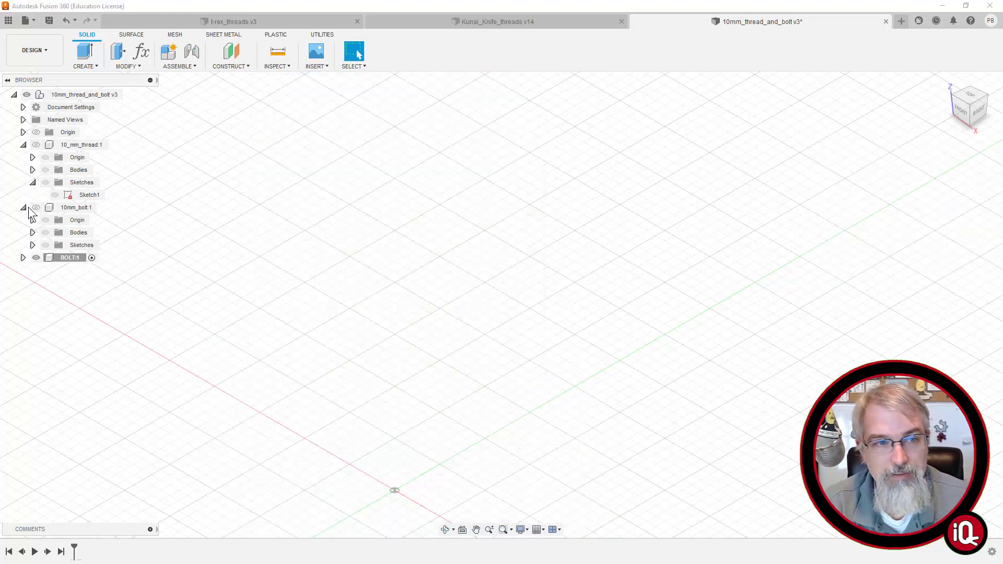
click(23, 257)
click(45, 270)
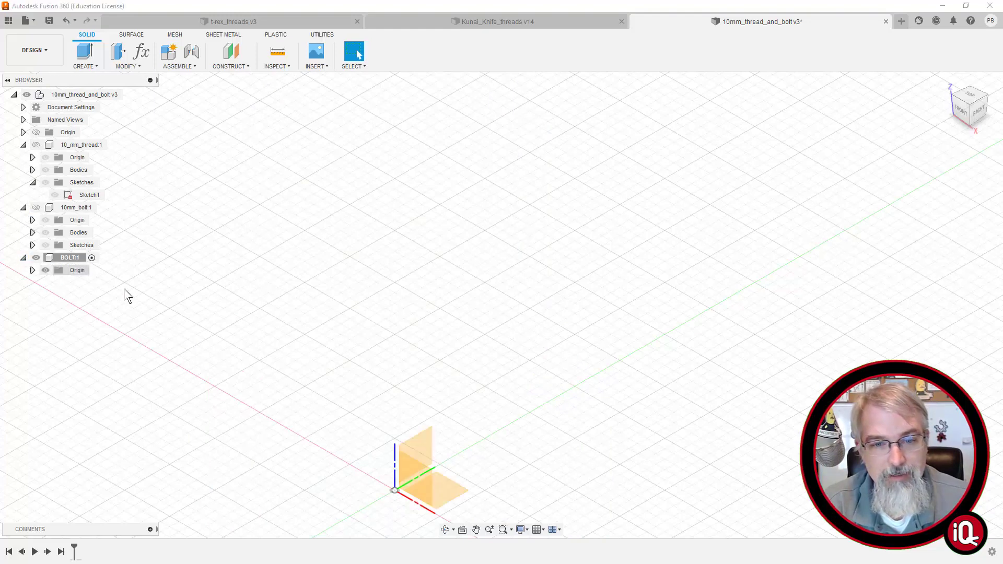
click(970, 95)
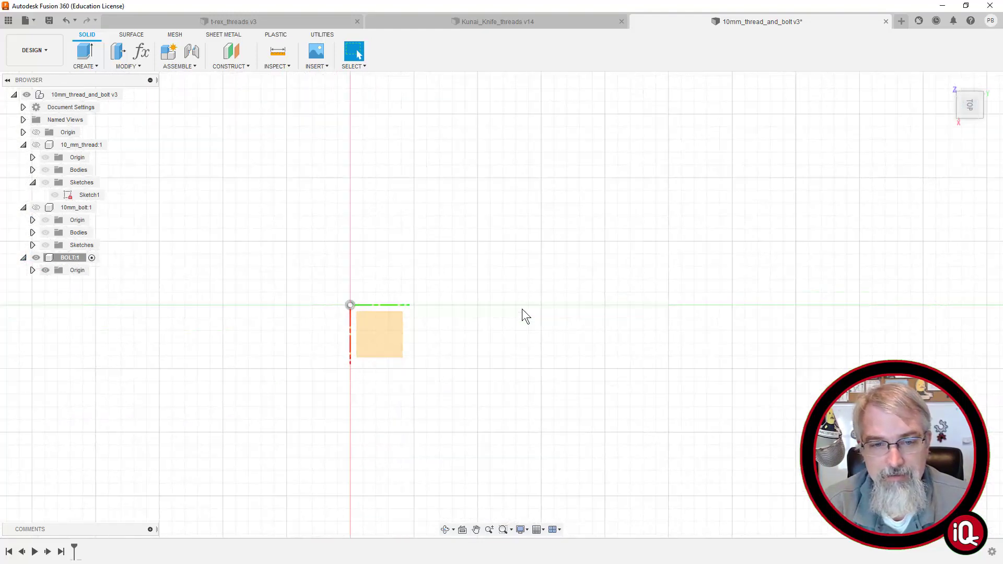
Sketch on the base plane a six-sided polygon of 7.5 mm radius centred at the origin.
right_click(396, 327)
click(394, 373)
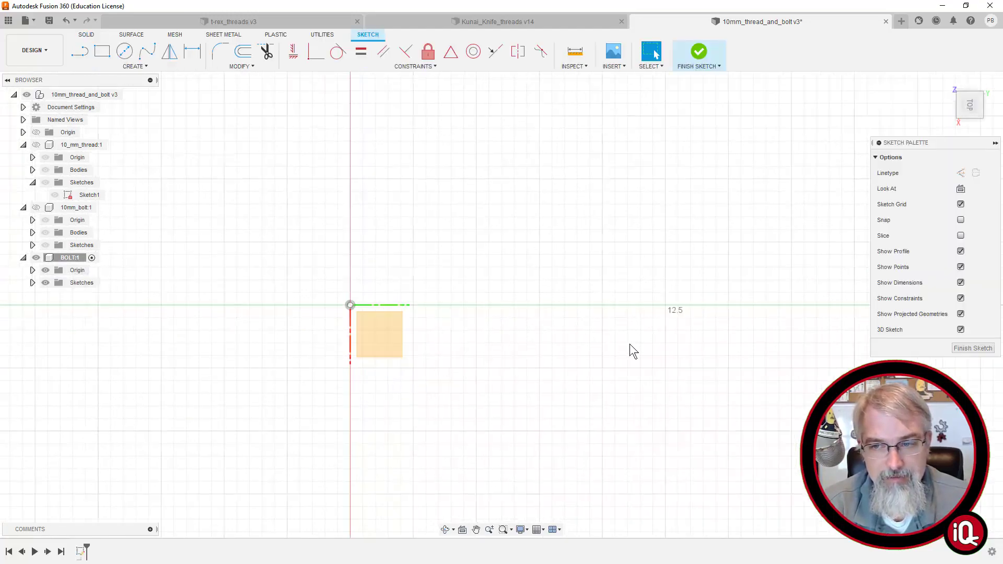
key(s)
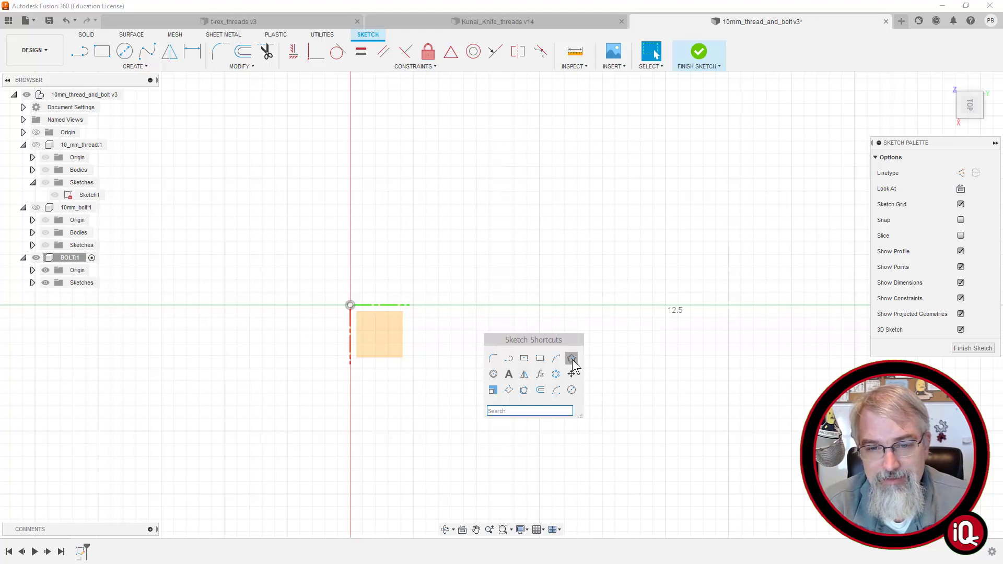
click(492, 374)
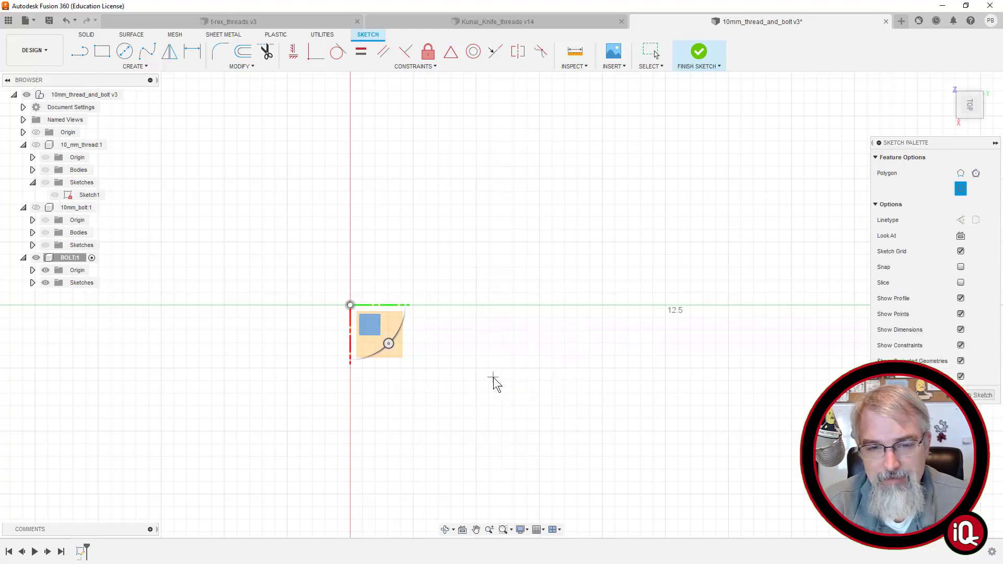
click(350, 305)
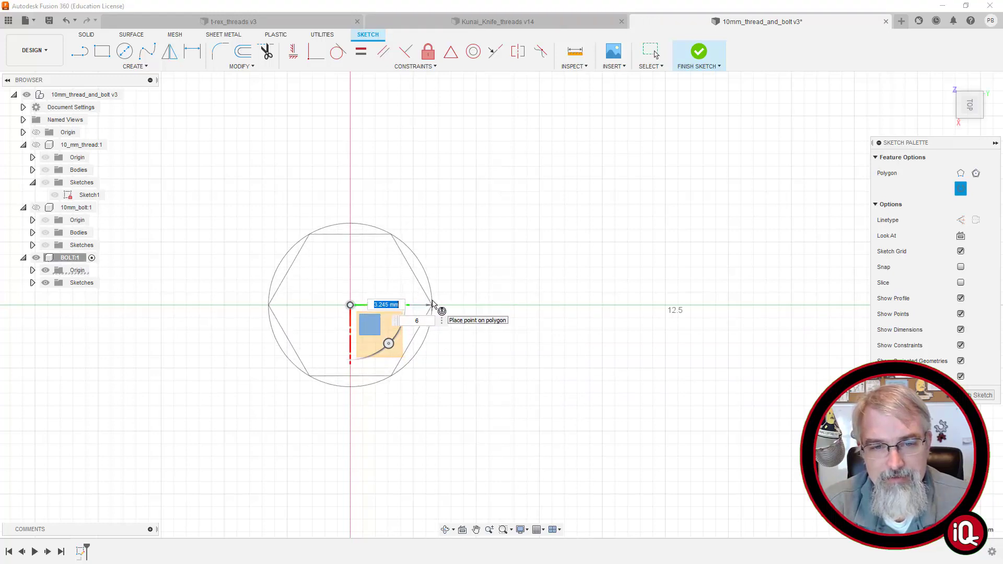
text(7.5)
key(Tab)
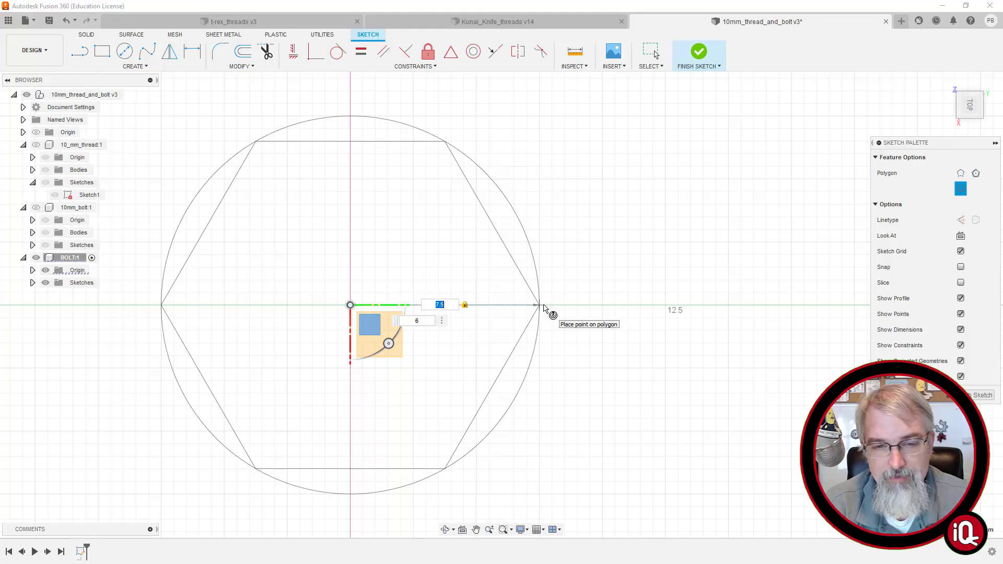
click(543, 308)
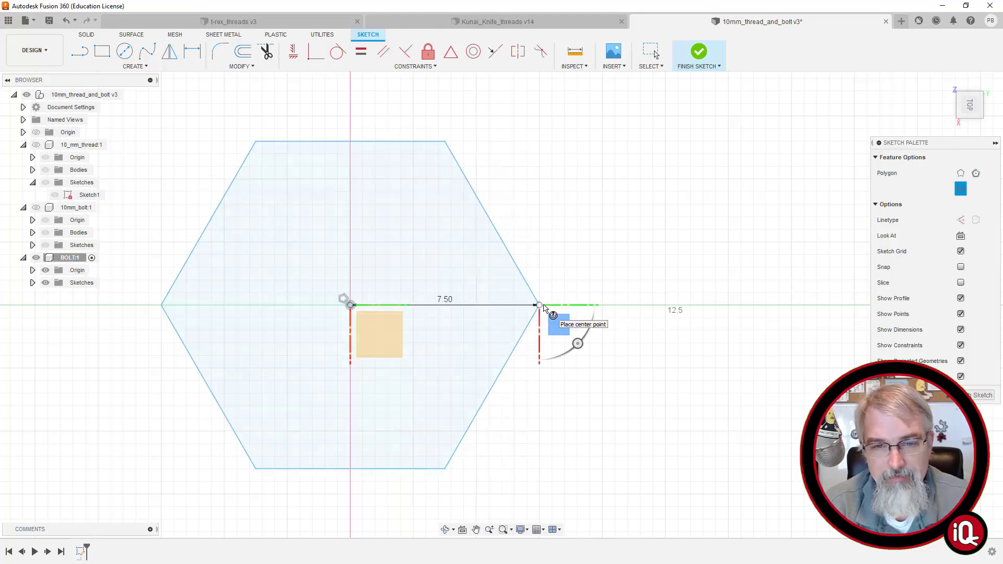
Add a 10 mm diameter circle centred on the origin inside the hexagon.
key(s)
click(626, 363)
click(350, 304)
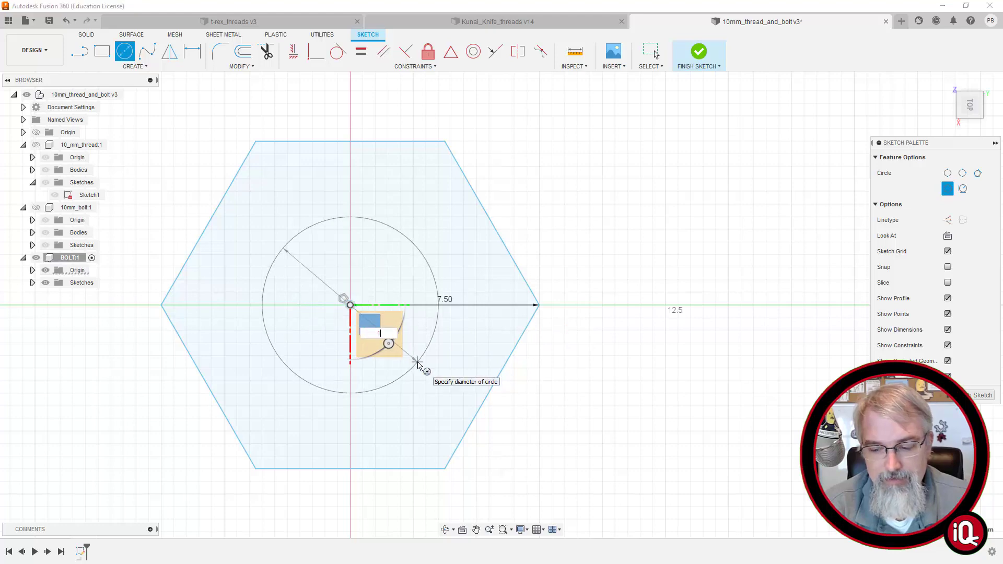
text(10)
key(Return)
click(944, 82)
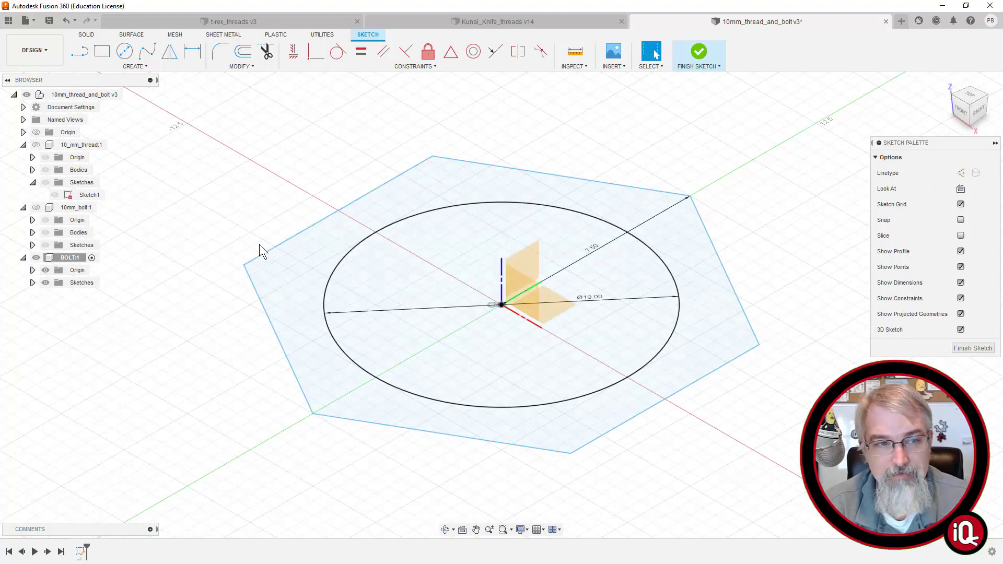
Activate 10_mm_thread, hide BOLT, and open then finish the thread's Sketch1.
double_click(78, 144)
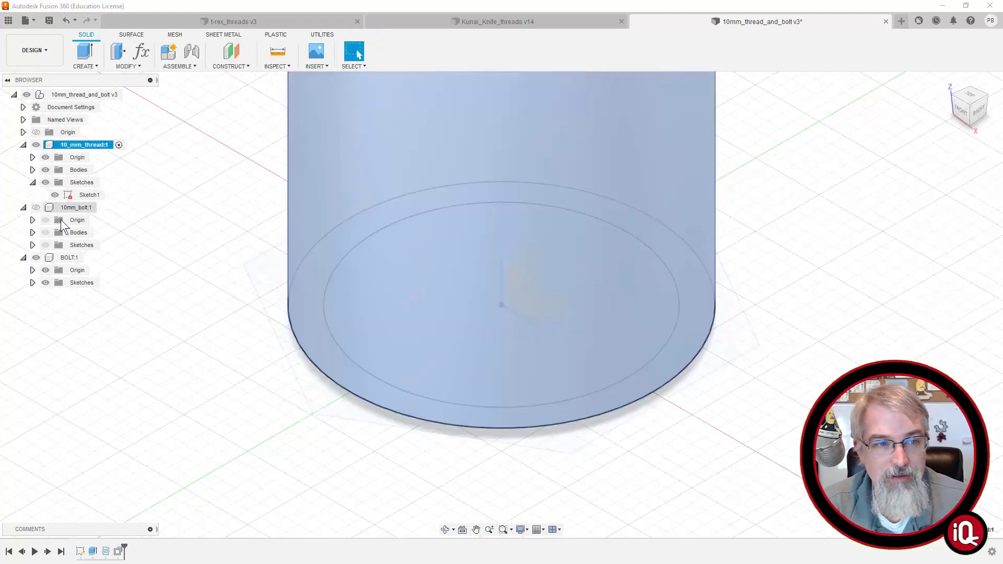
click(35, 258)
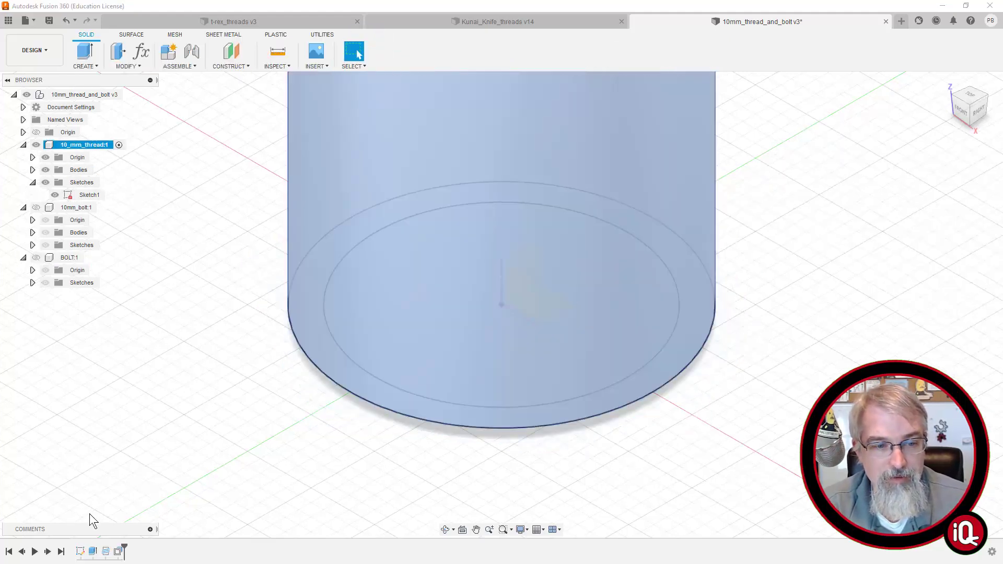
right_click(80, 551)
click(96, 446)
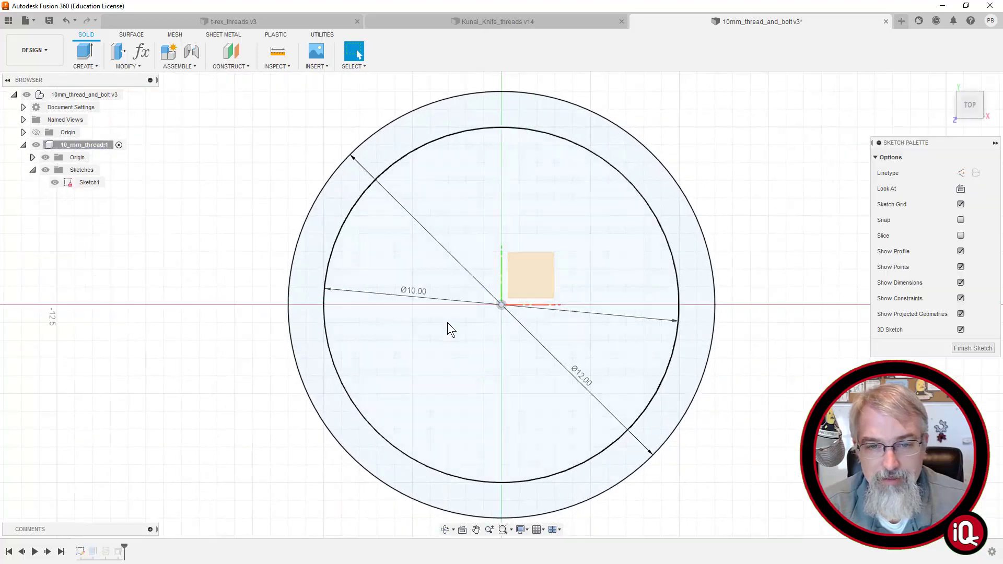
click(971, 348)
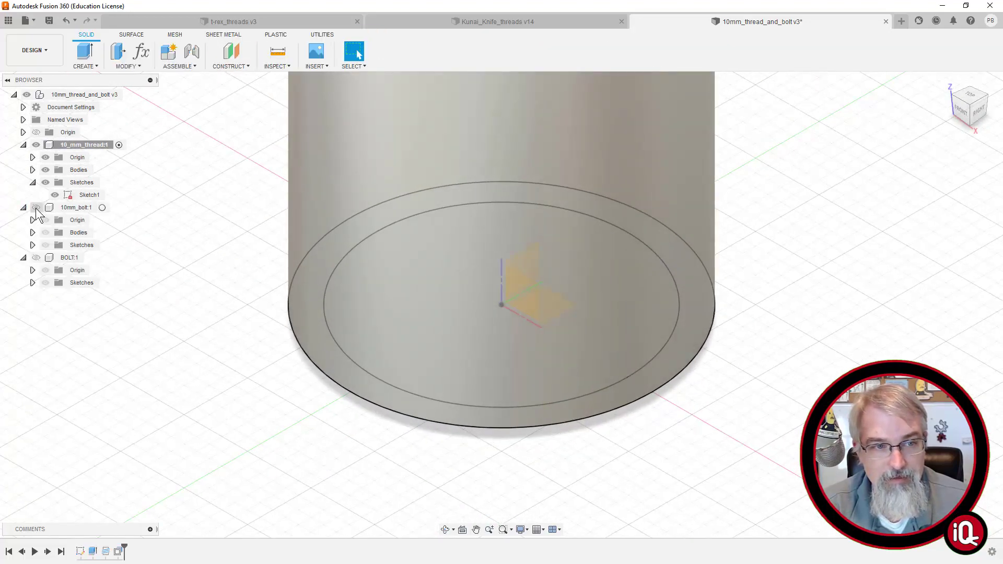
Show and select 10mm_bolt, edit and finish its Sketch1, then show BOLT again.
click(35, 207)
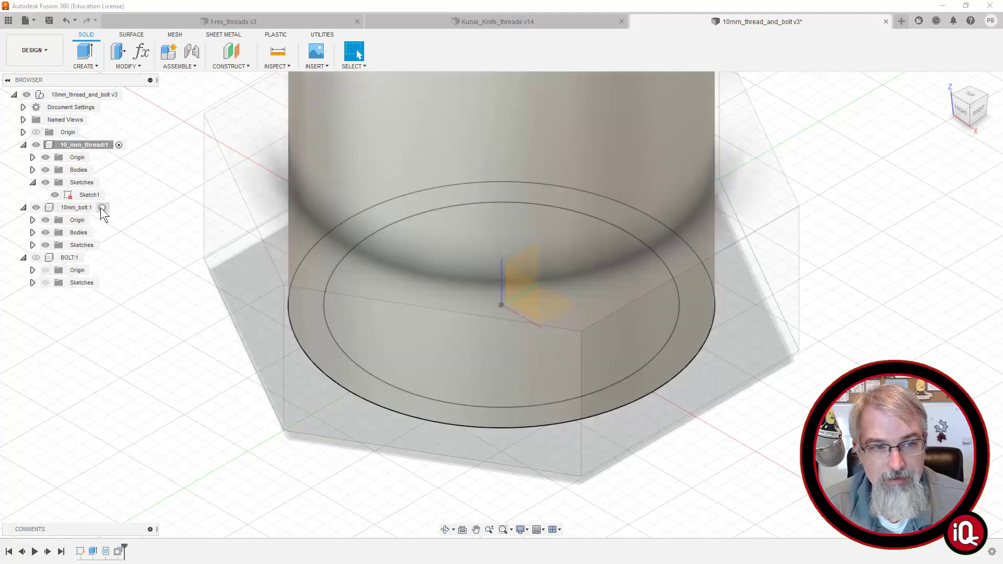
click(101, 208)
click(32, 245)
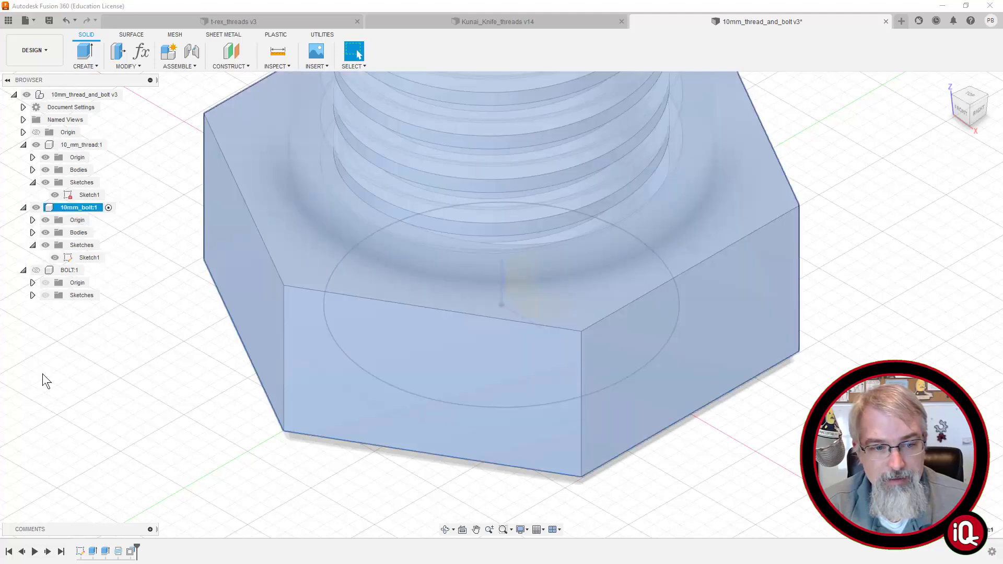
right_click(80, 551)
click(108, 448)
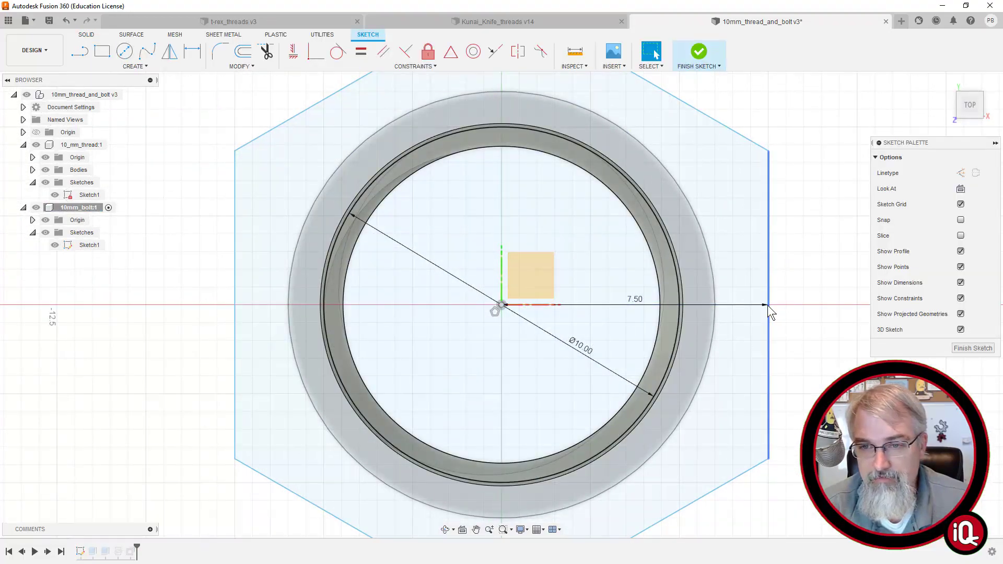
click(962, 348)
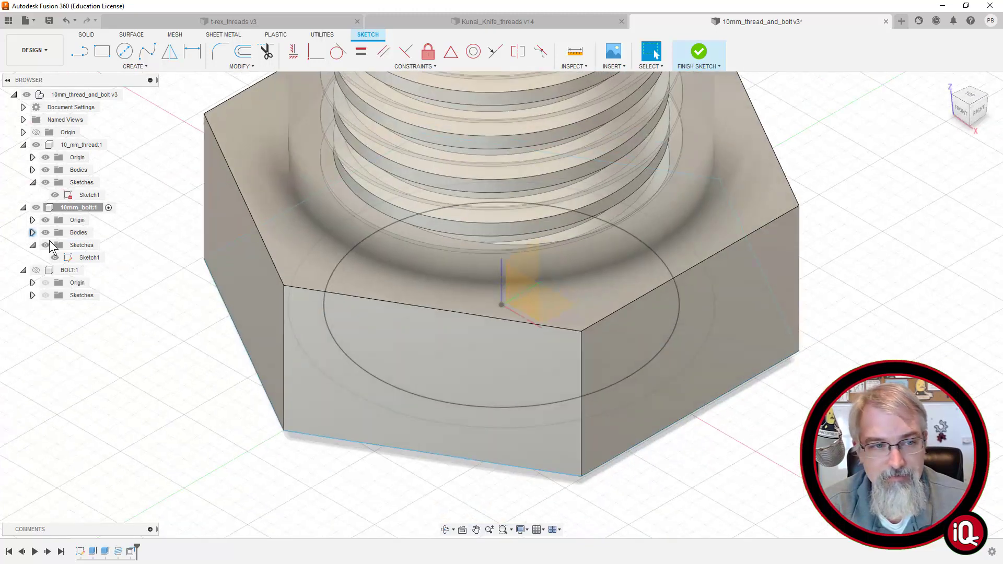
click(36, 270)
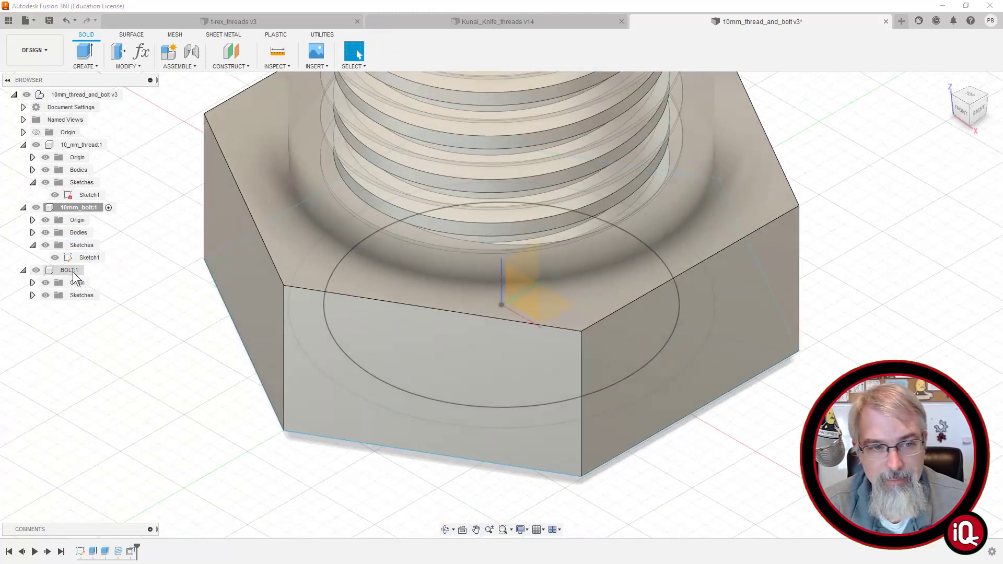
Activate BOLT, hide the old 10mm_bolt and 10_mm_thread parts, and view from the top.
click(92, 270)
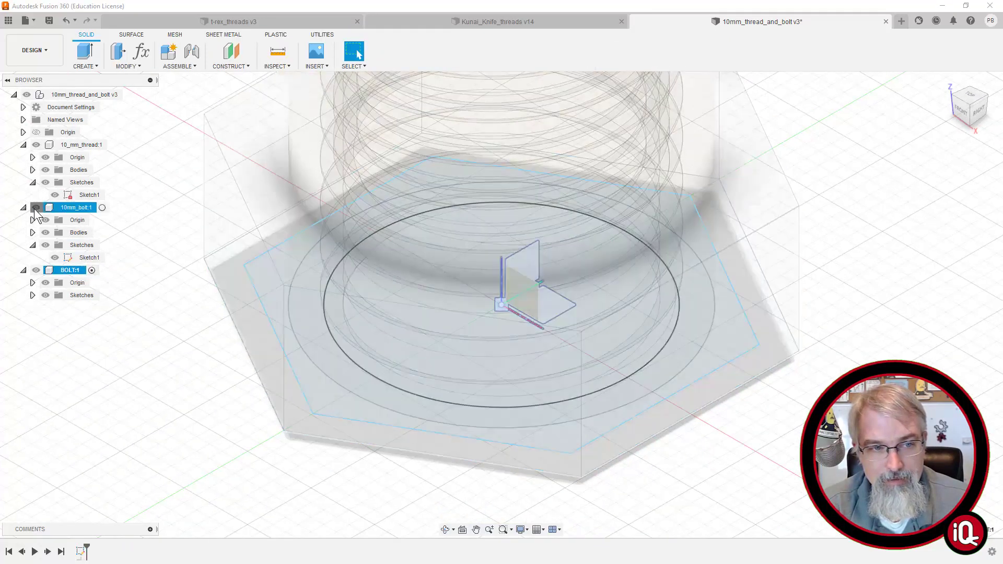
click(36, 208)
click(35, 144)
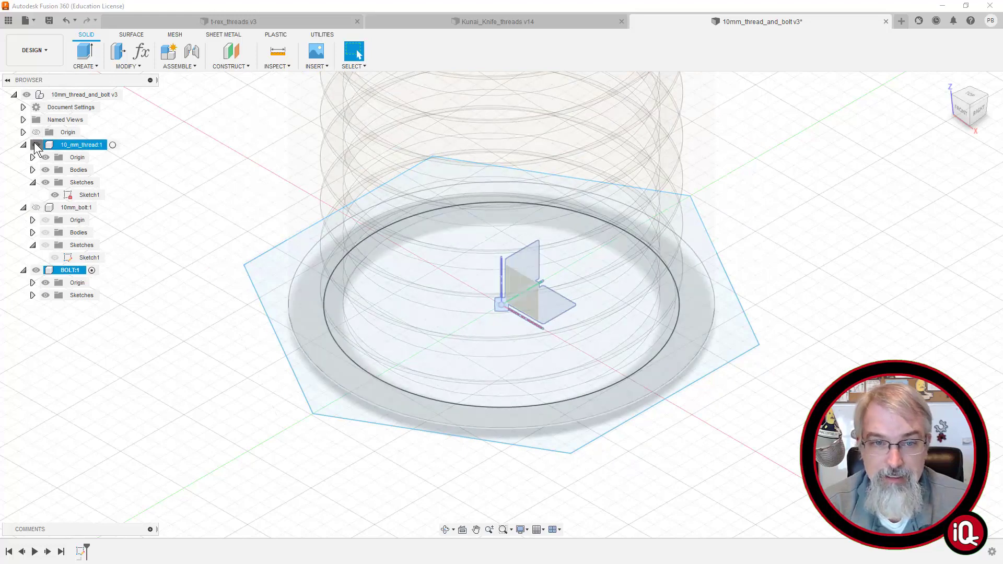
click(969, 96)
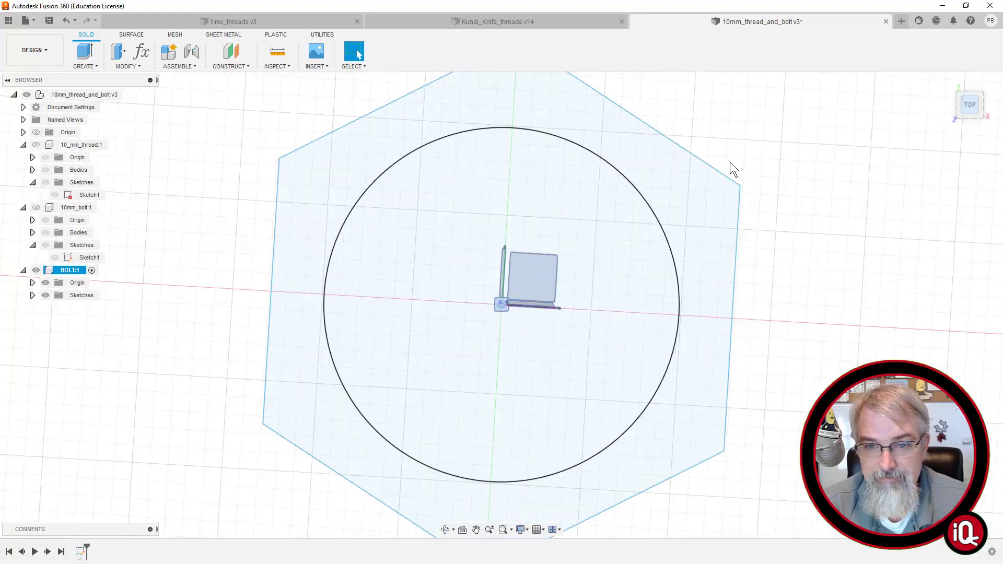
click(732, 354)
key(s)
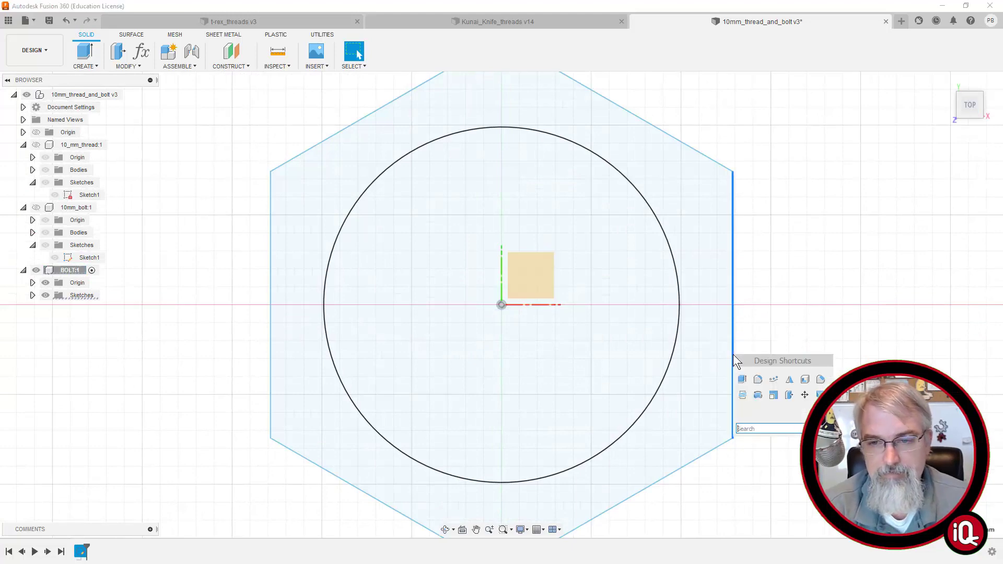
click(818, 309)
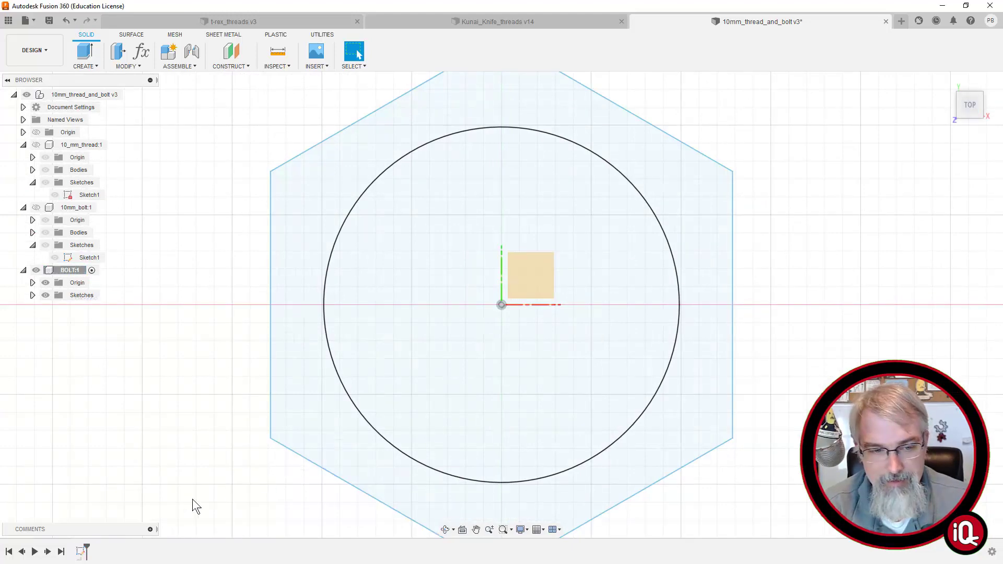
Edit the hexagon sketch, delete an edge and undo it, then finish the sketch.
right_click(84, 554)
click(112, 442)
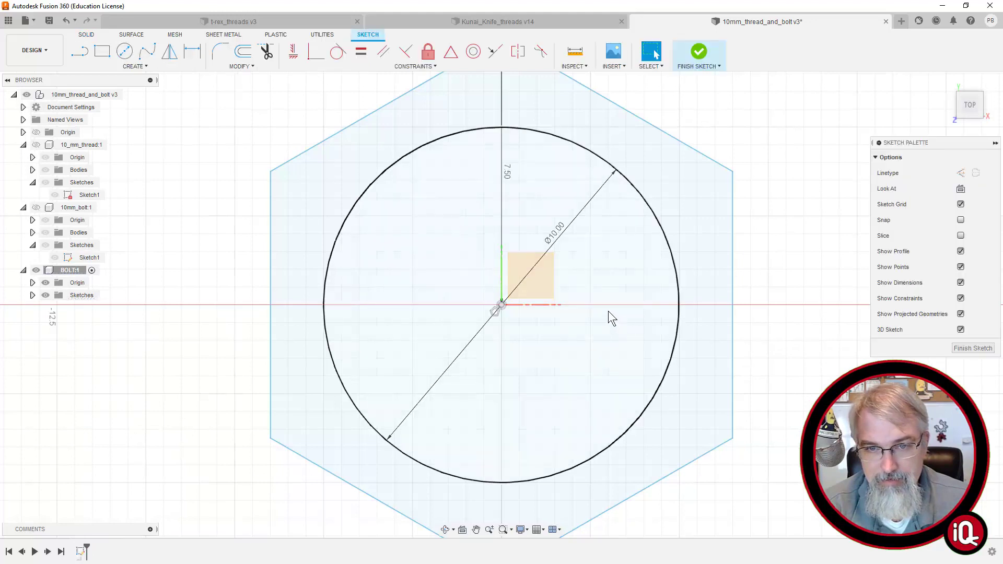
click(733, 295)
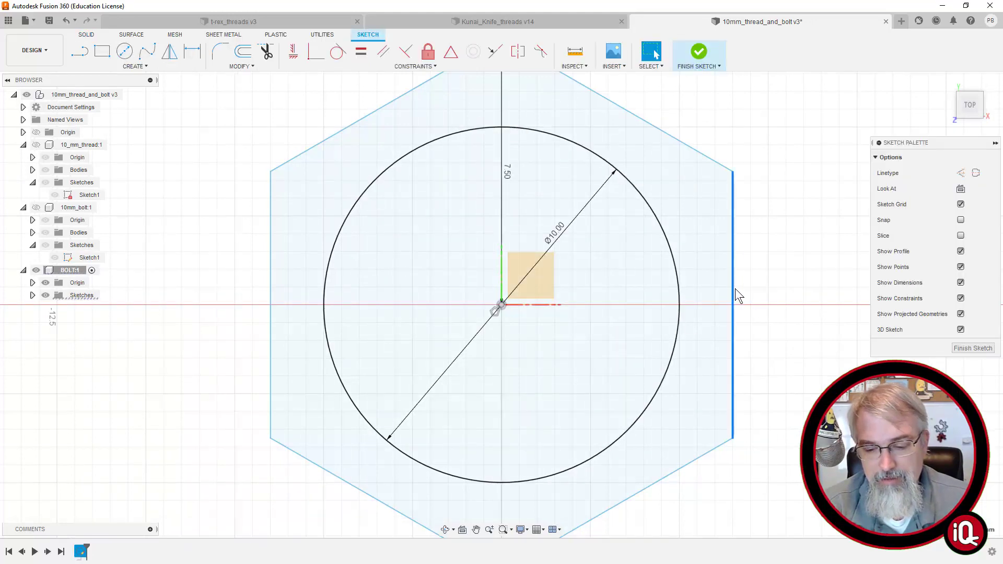
key(Delete)
click(713, 166)
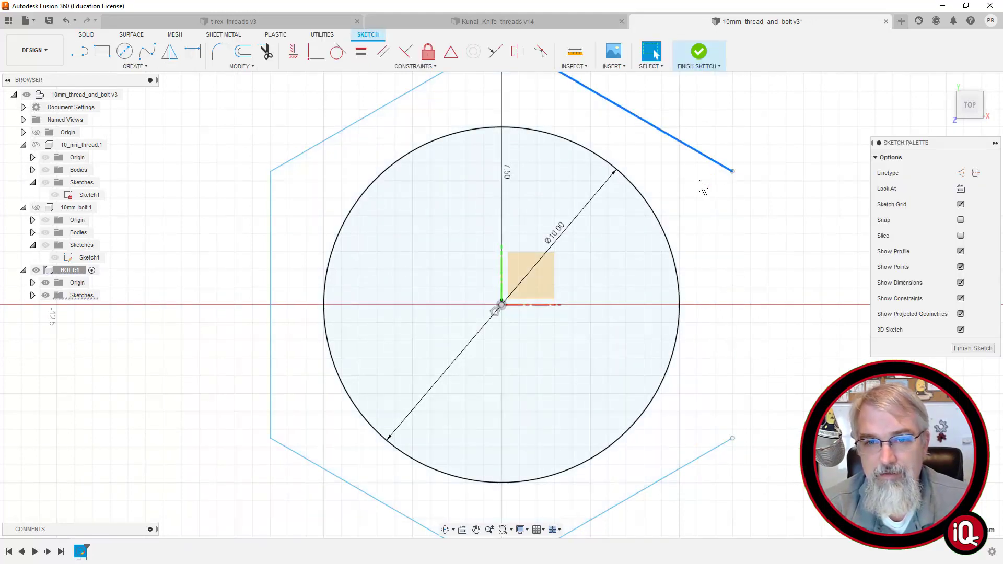
key(ctrl+z)
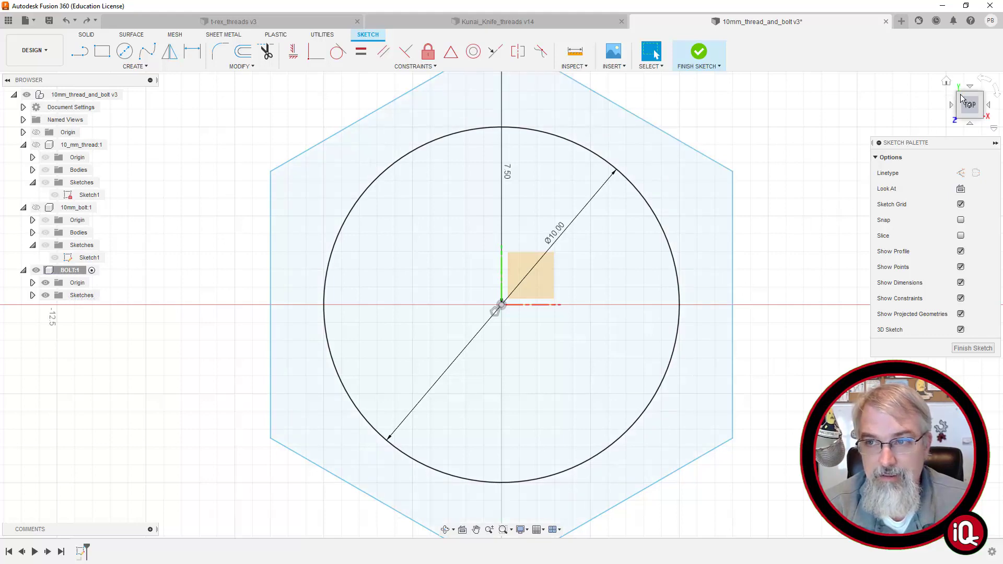
click(995, 91)
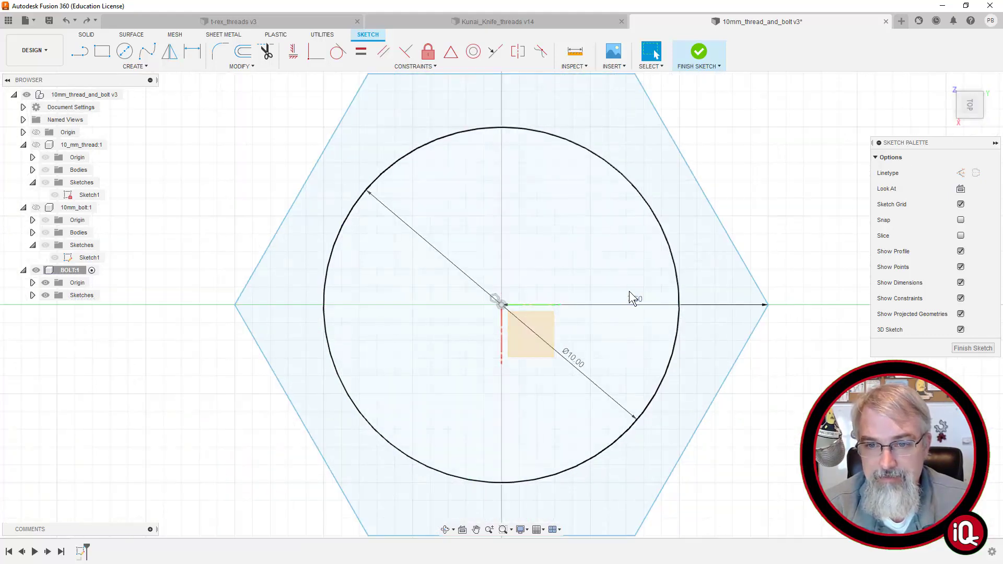
scroll(633, 297, down, 2)
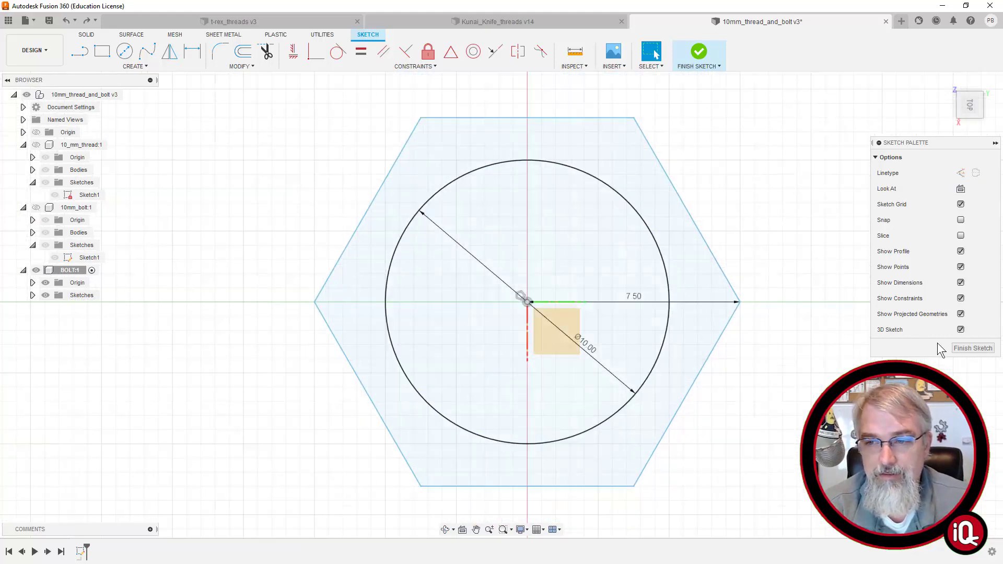
click(961, 348)
Extrude the 10 mm circle upward into the bolt's cylindrical shaft.
click(950, 88)
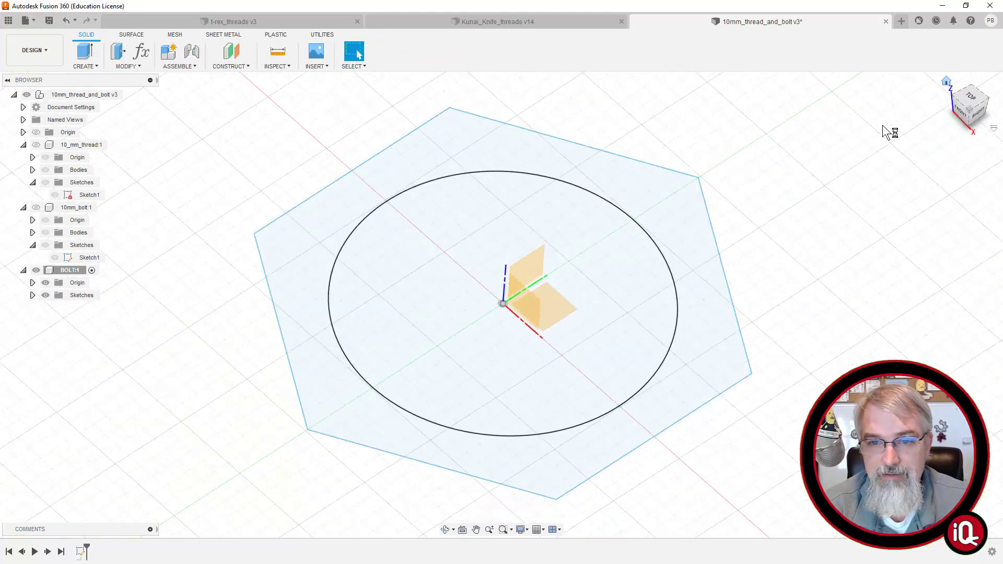
key(q)
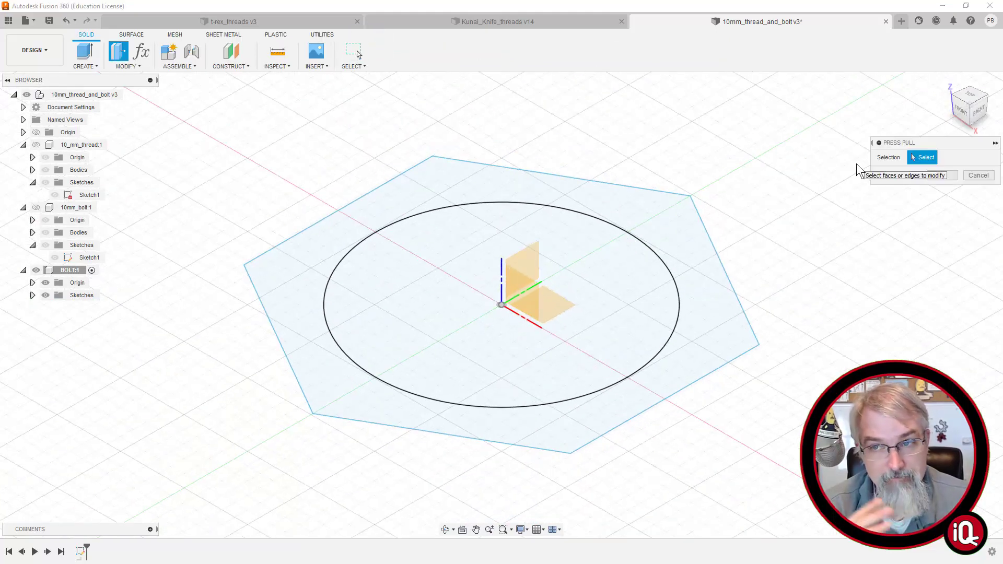
click(631, 304)
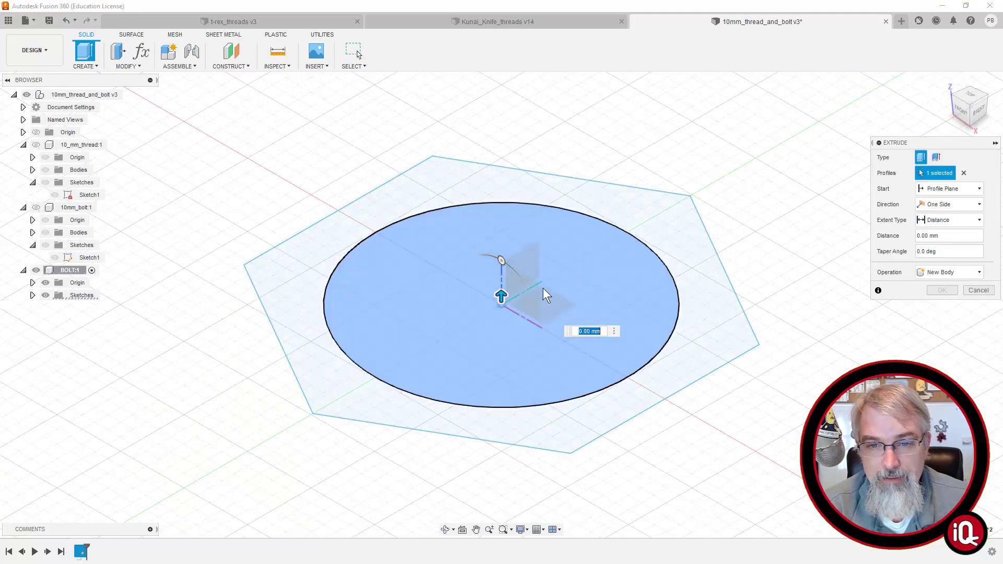
drag(502, 294, 501, 231)
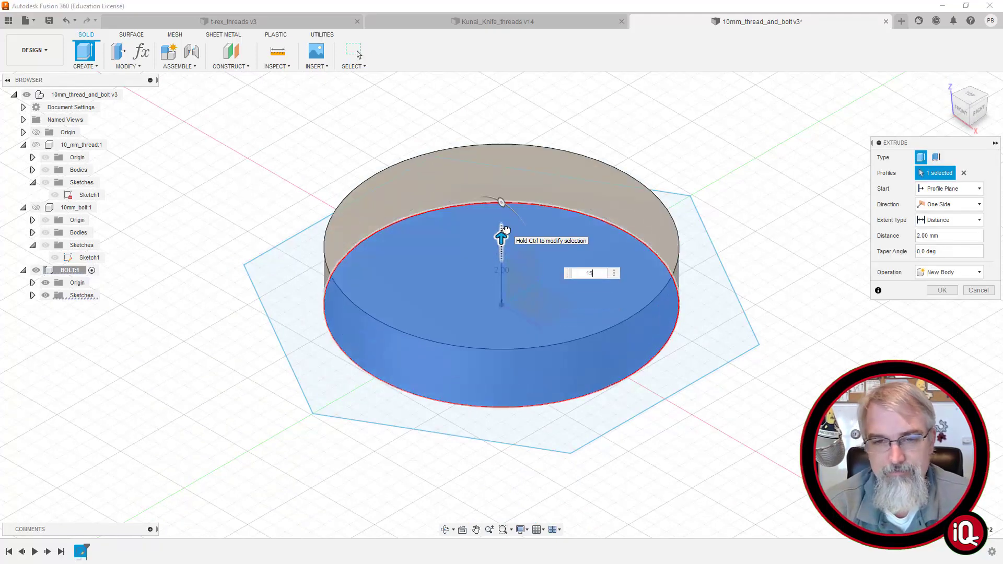
key(Return)
Show the hexagon sketch and extrude the hexagon ring 5 mm, joined as the bolt head.
scroll(600, 290, down, 3)
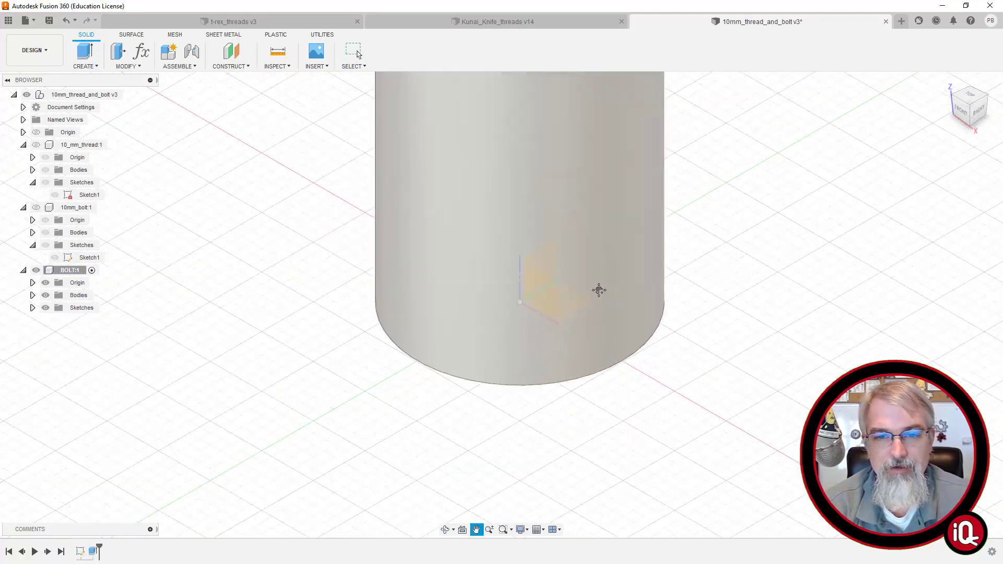
scroll(578, 307, down, 1)
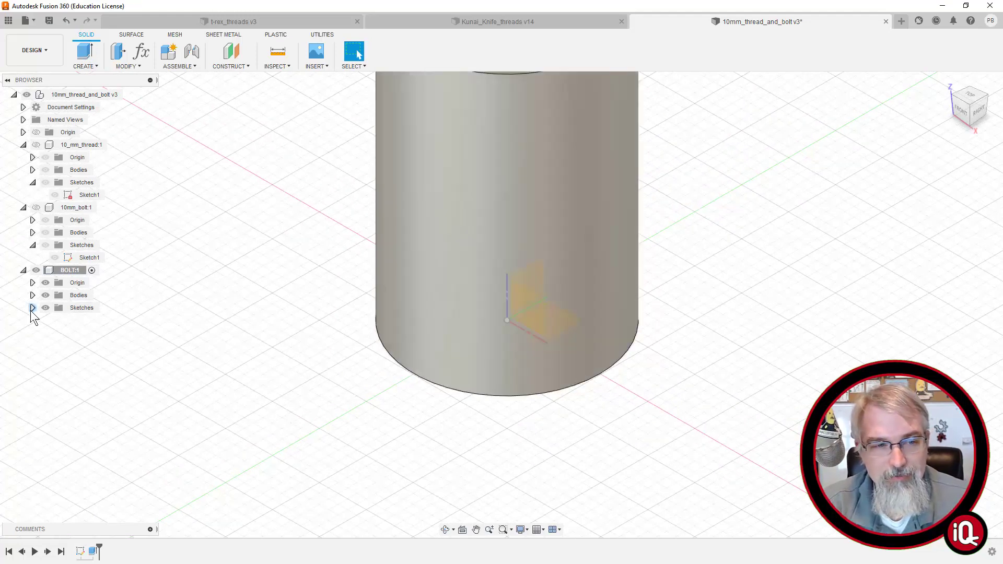
click(32, 309)
click(55, 321)
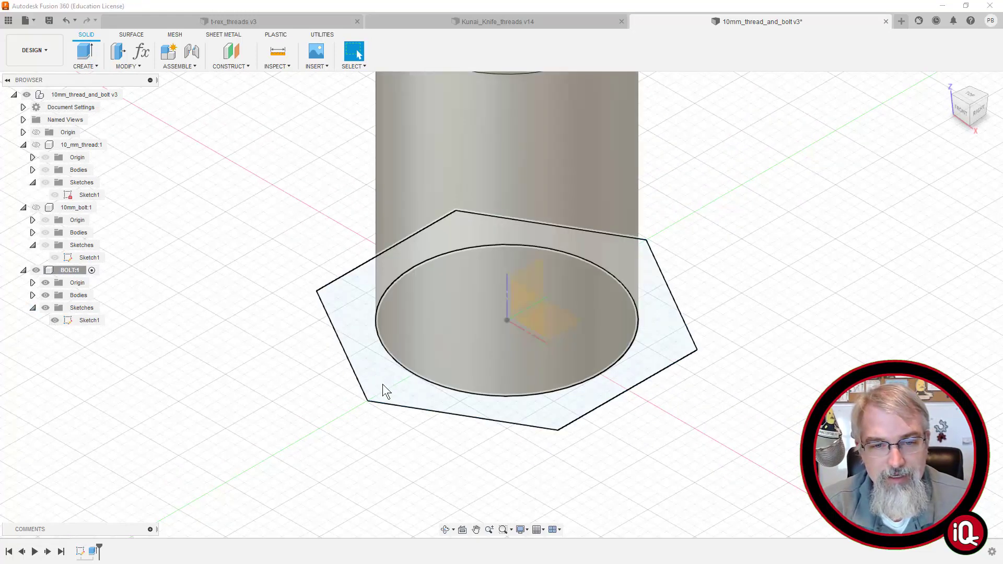
click(383, 387)
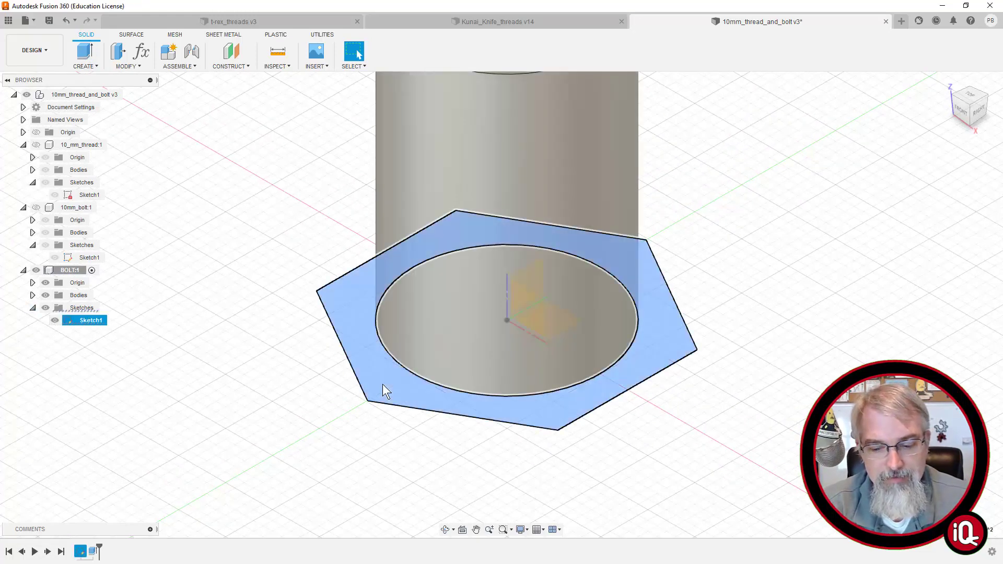
shift+click(430, 371)
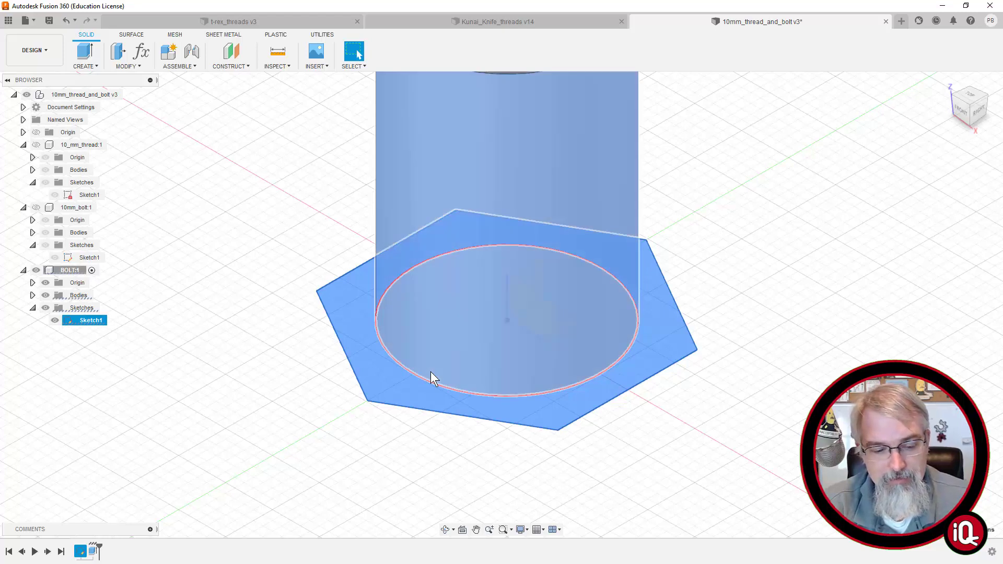
key(q)
click(431, 373)
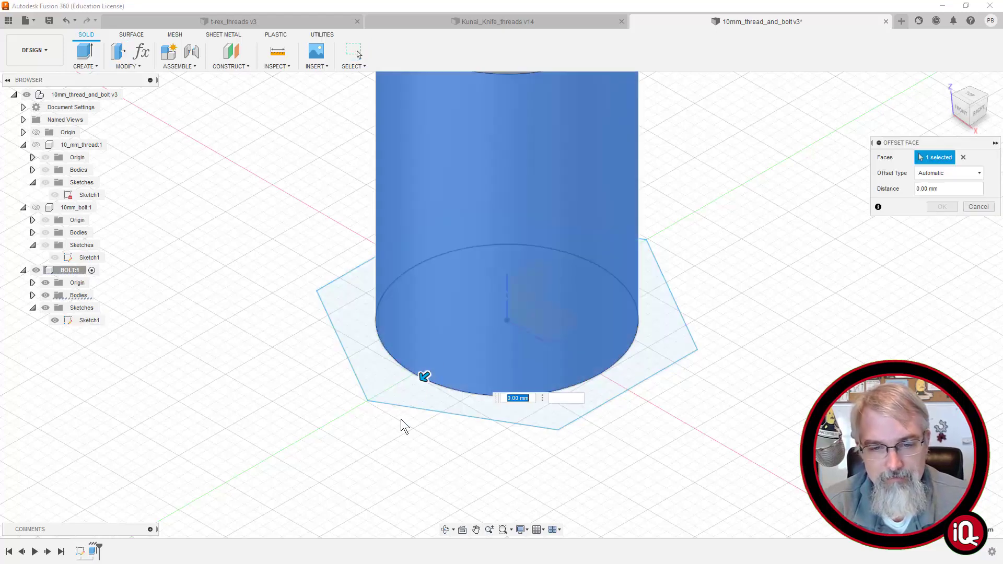
click(978, 207)
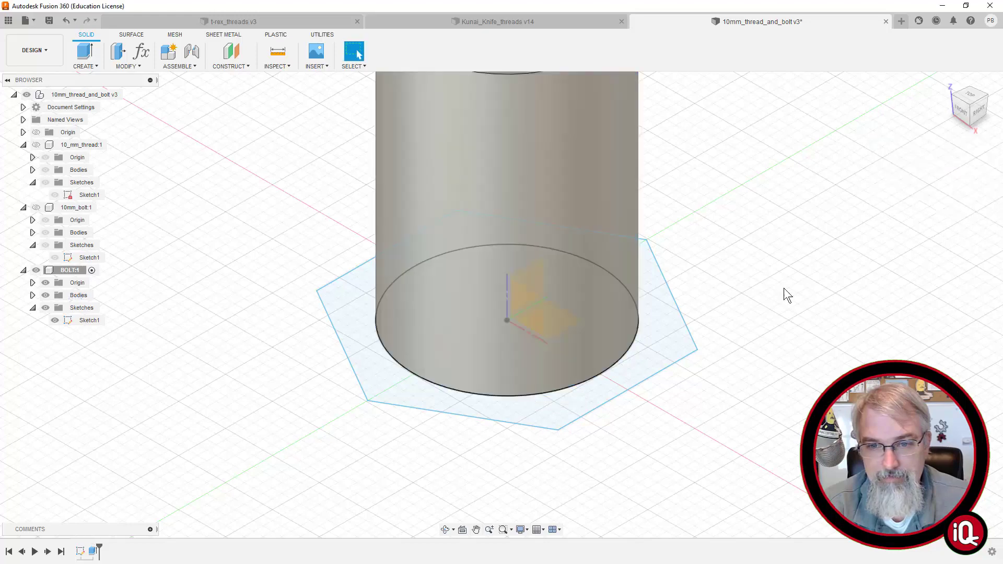
click(612, 384)
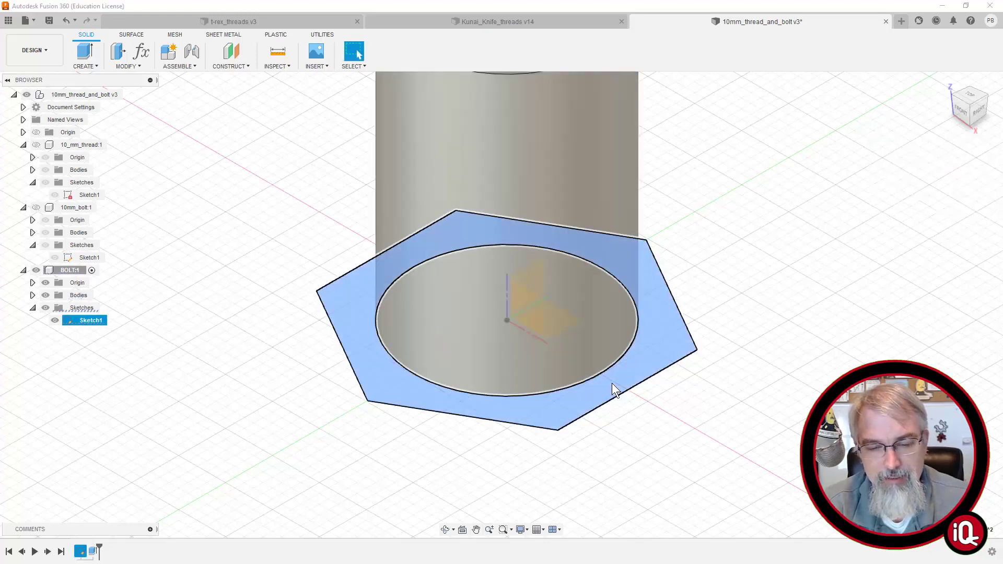
text(q8)
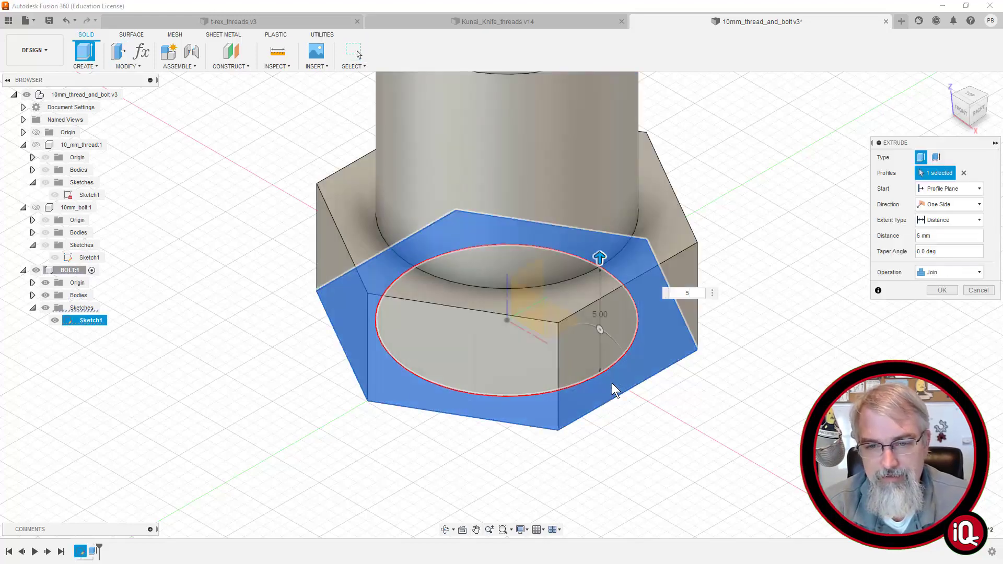
key(Return)
scroll(694, 348, down, 5)
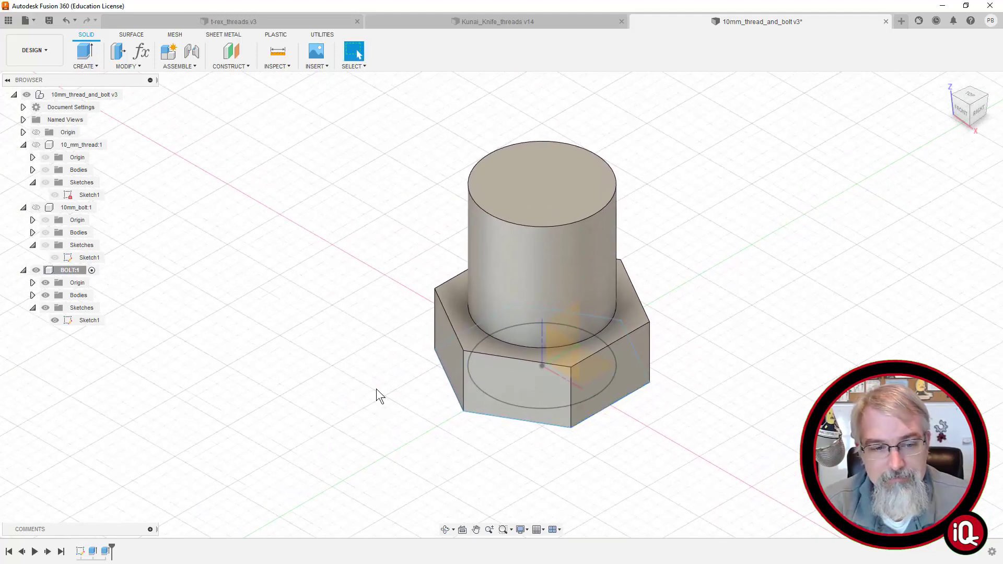
key(s)
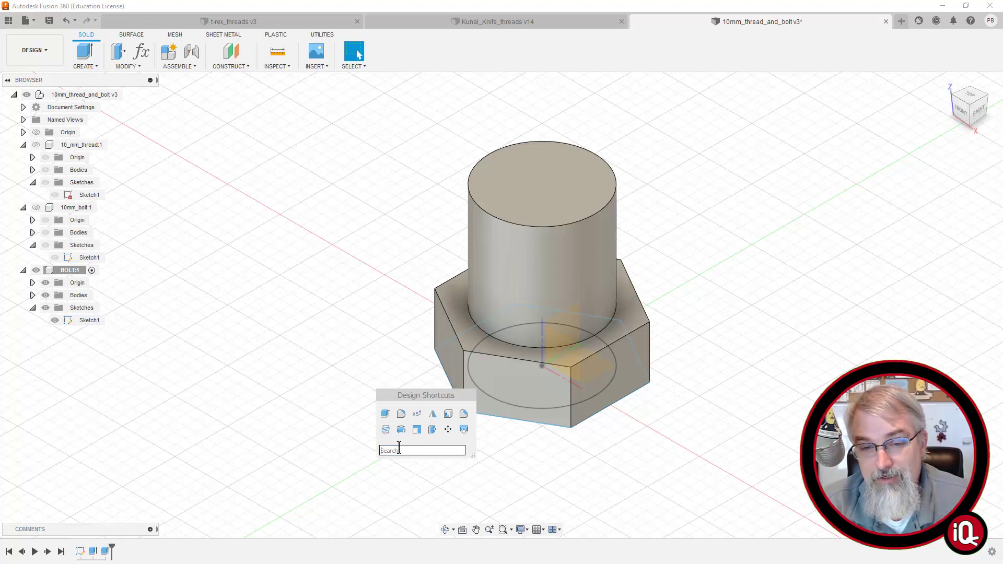
Add a modeled M10x1.5 ISO metric thread to the shaft's cylindrical face.
text(thread)
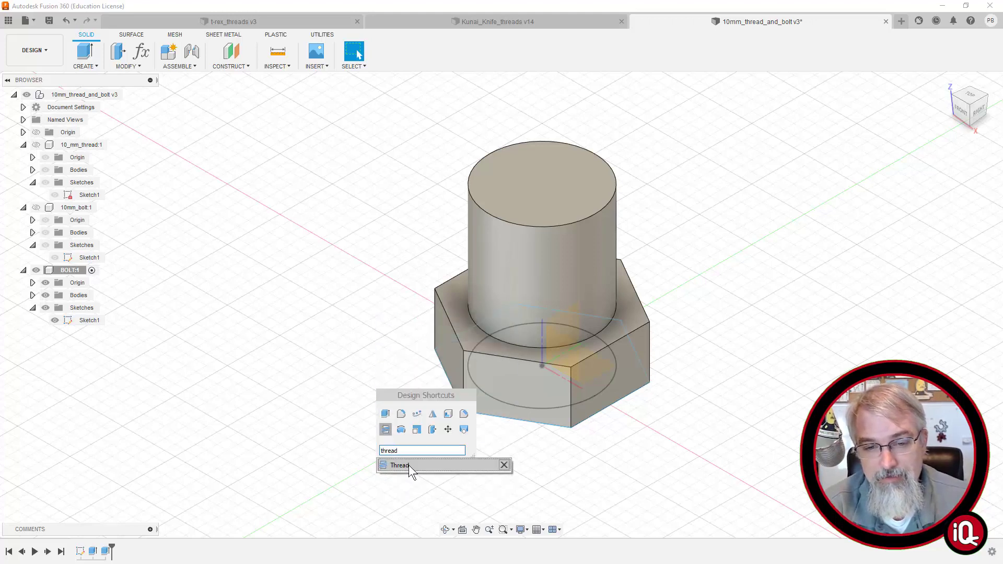
click(384, 432)
click(546, 285)
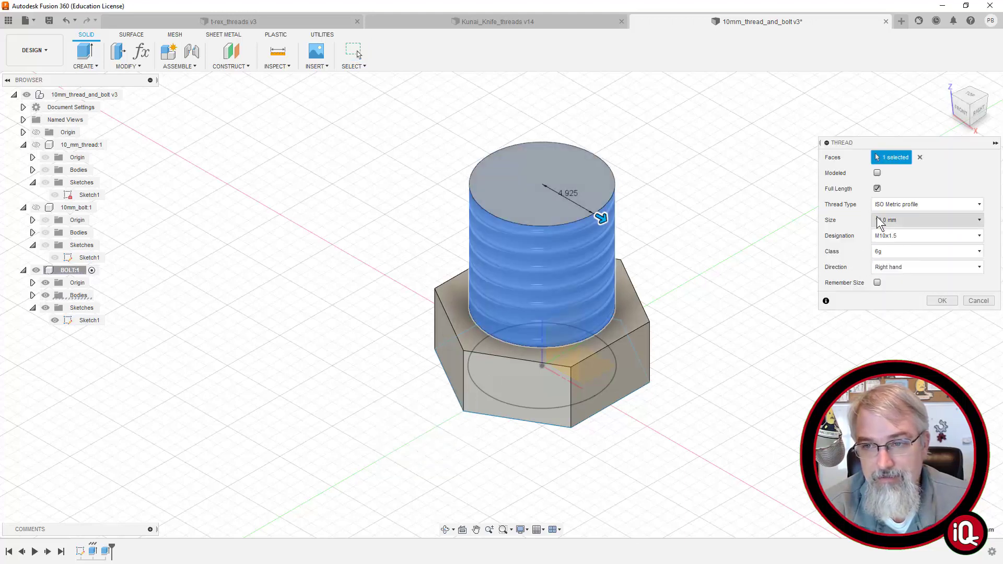
click(877, 174)
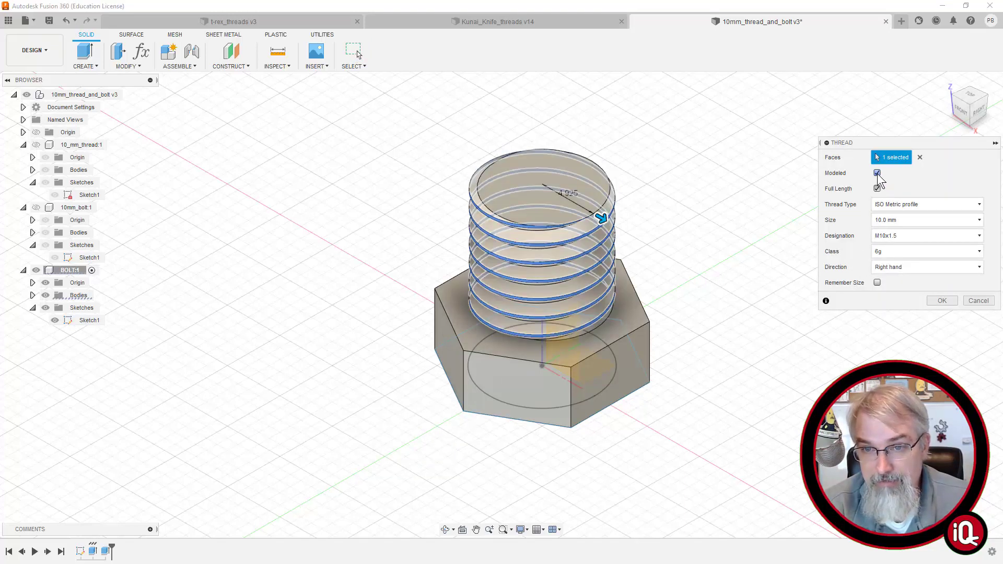
click(942, 300)
Try an Offset Face on the bolt's thread faces, then undo it.
scroll(553, 268, up, 3)
scroll(554, 268, up, 3)
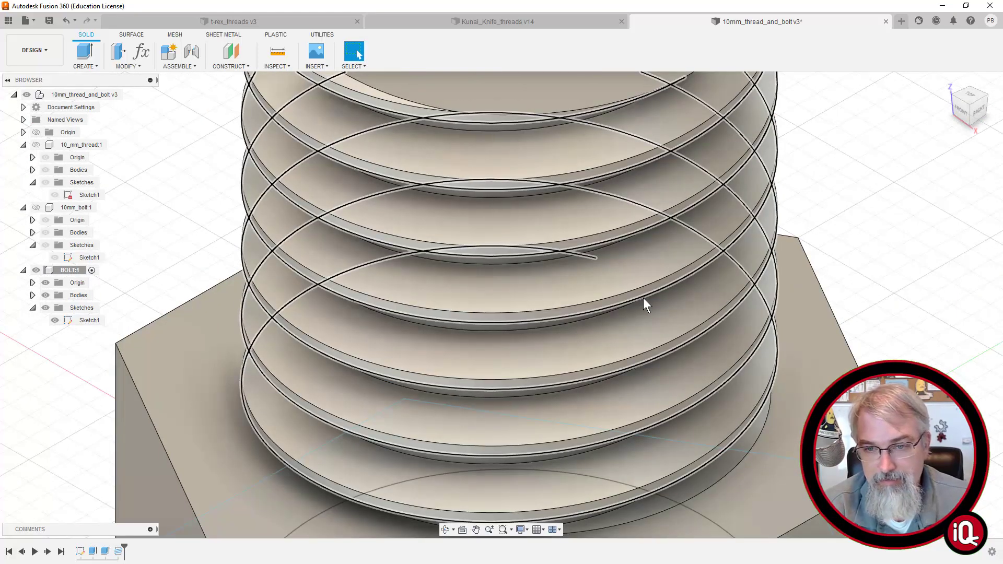
key(q)
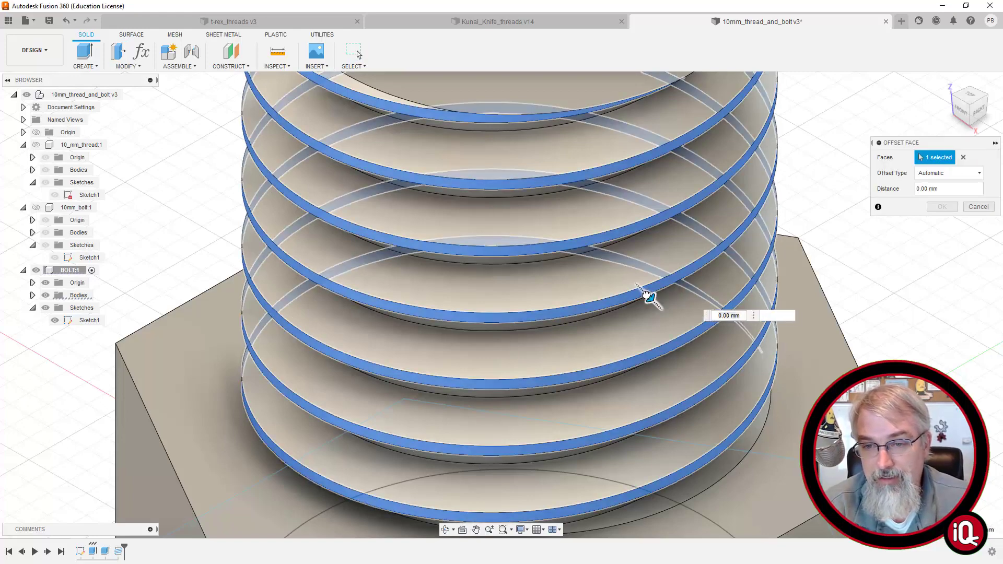
click(942, 206)
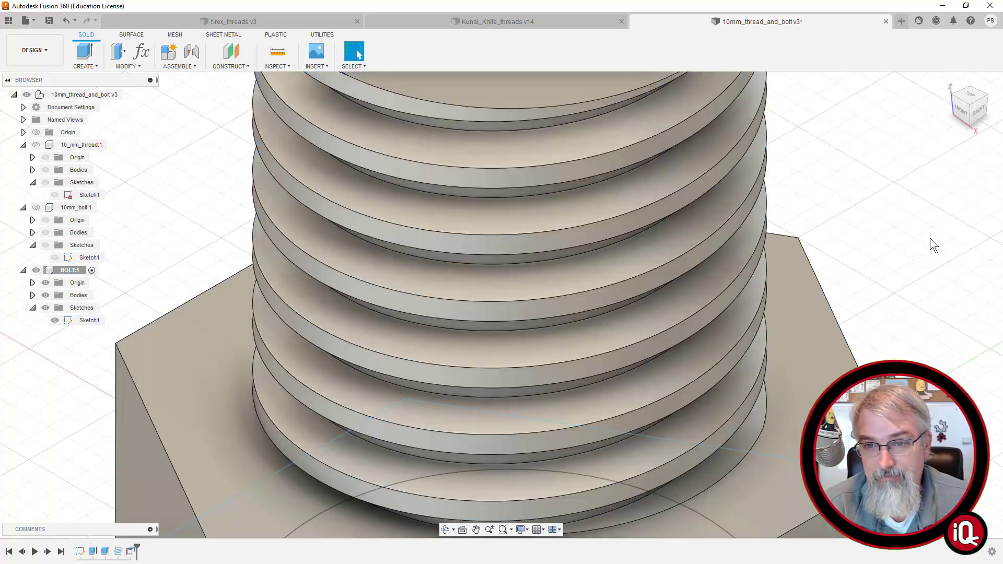
scroll(930, 237, down, 6)
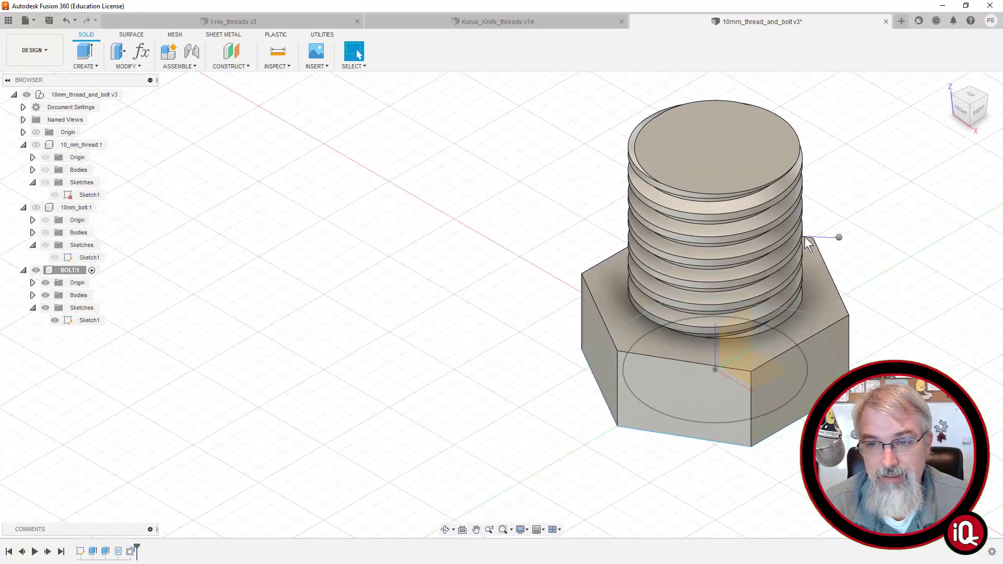
key(ctrl+z)
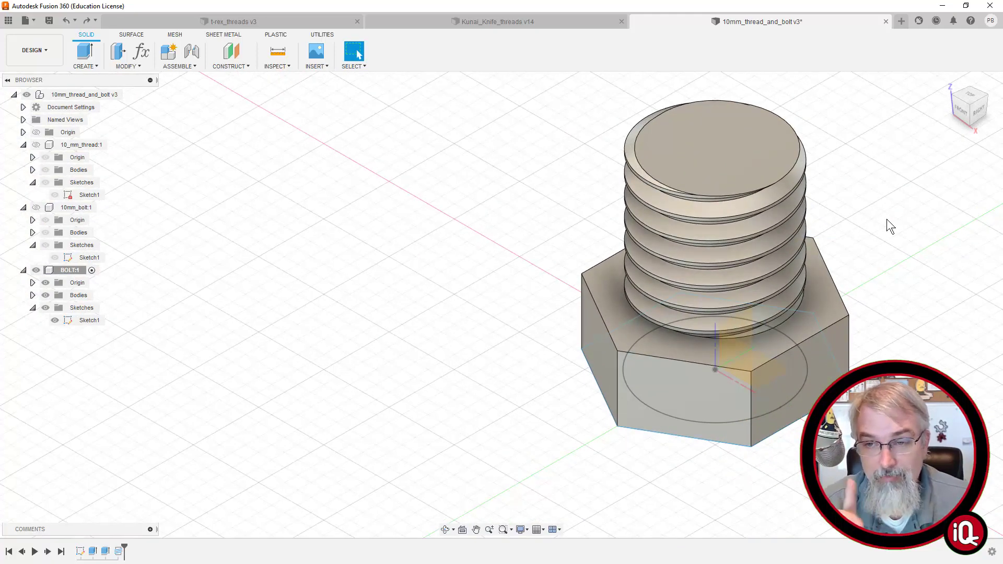
Create a new nut component, hide BOLT, and start a sketch on its XY plane.
right_click(95, 97)
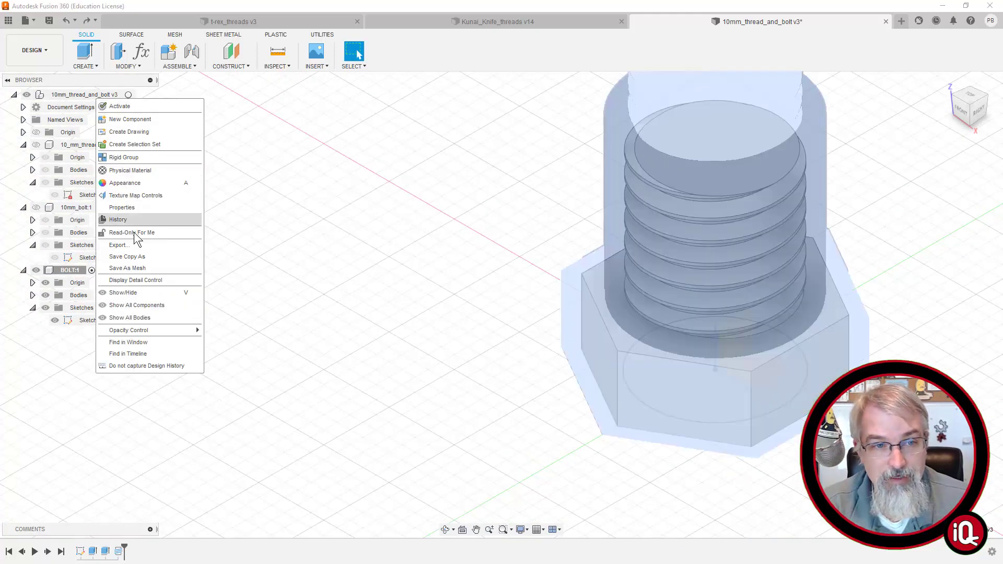
click(139, 120)
click(933, 286)
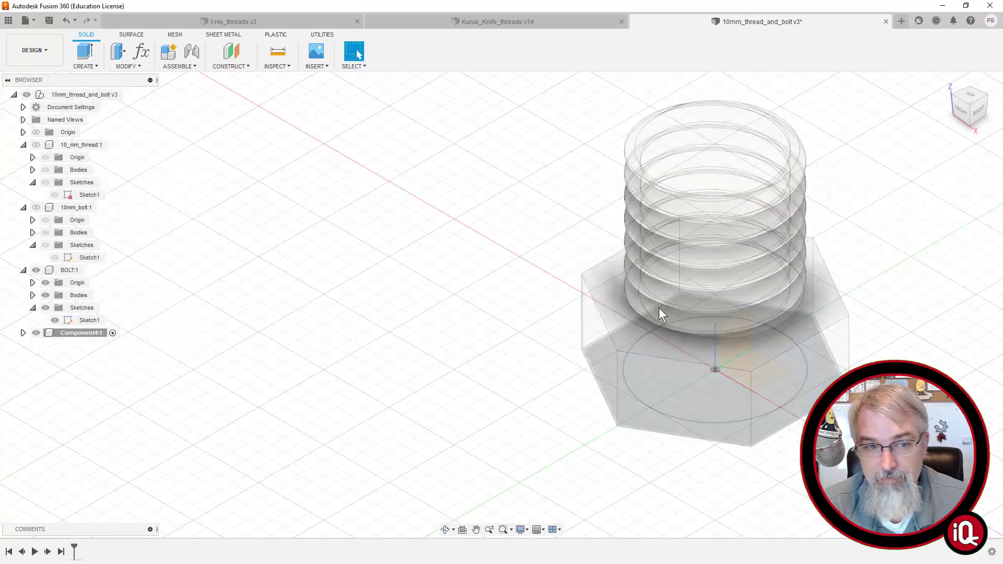
click(23, 333)
click(36, 270)
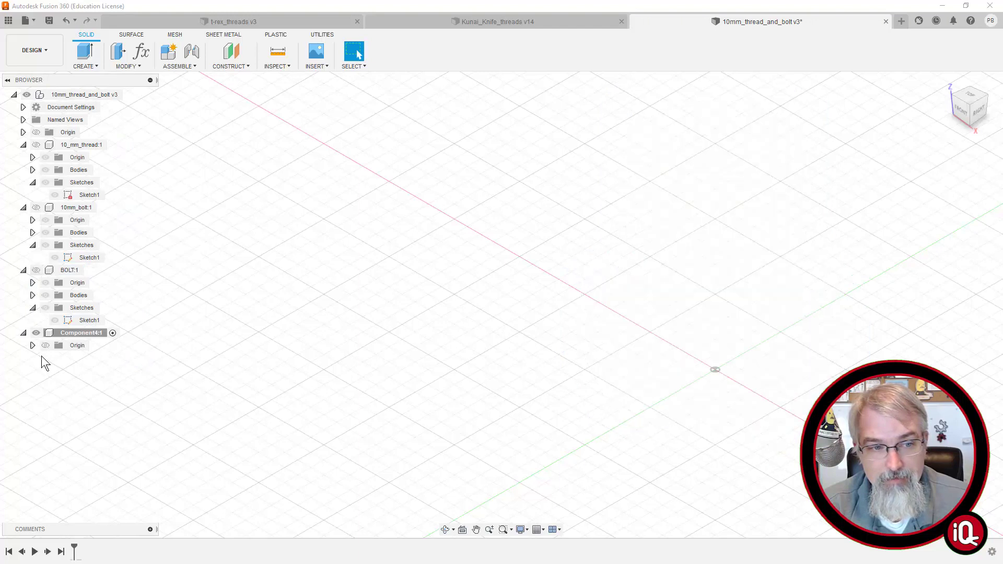
click(46, 345)
click(33, 345)
click(82, 407)
right_click(760, 368)
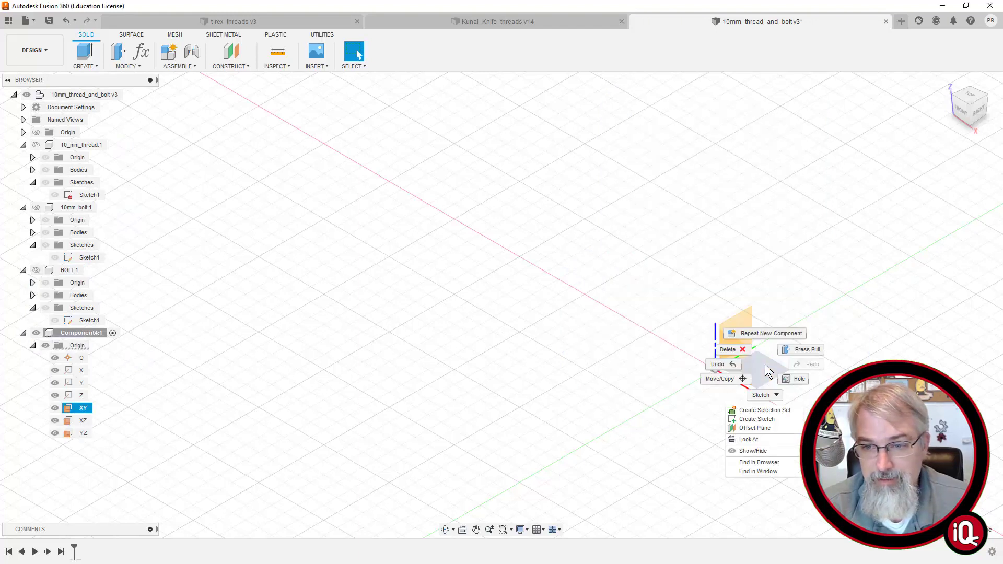
click(764, 419)
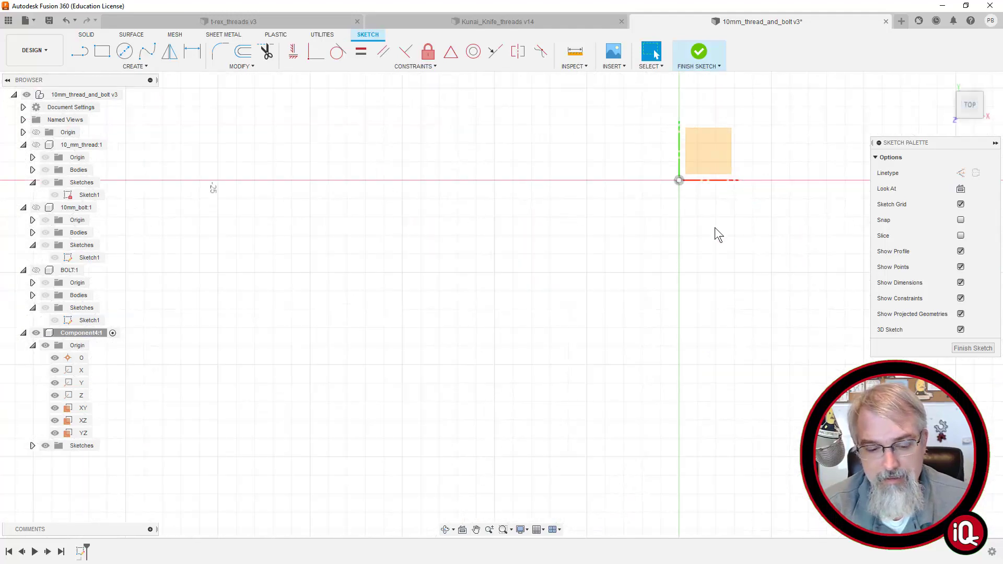
Draw concentric 10 mm and 12 mm diameter circles centred on the origin.
key(s)
click(804, 285)
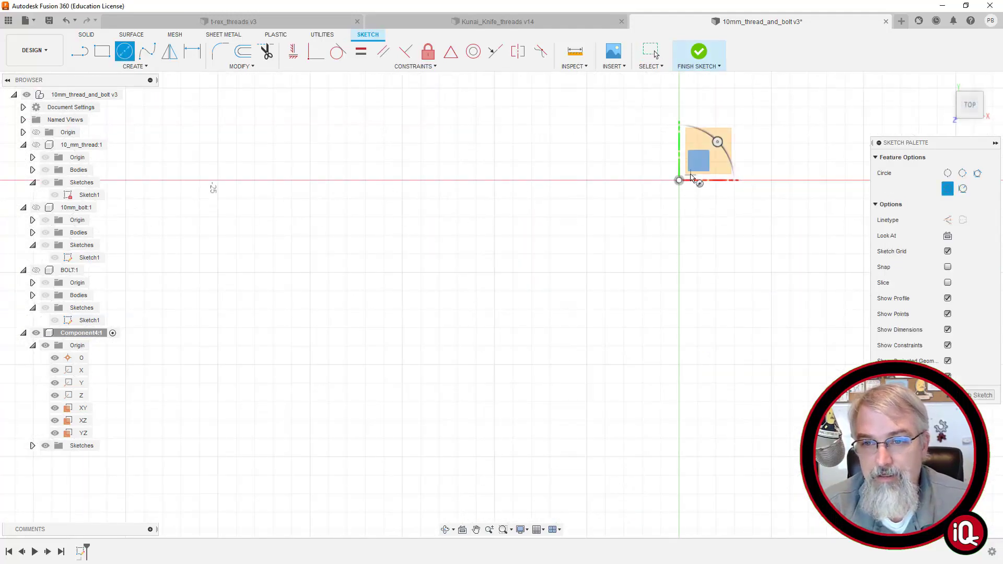
click(678, 180)
text(10)
key(Return)
key(Return)
key(s)
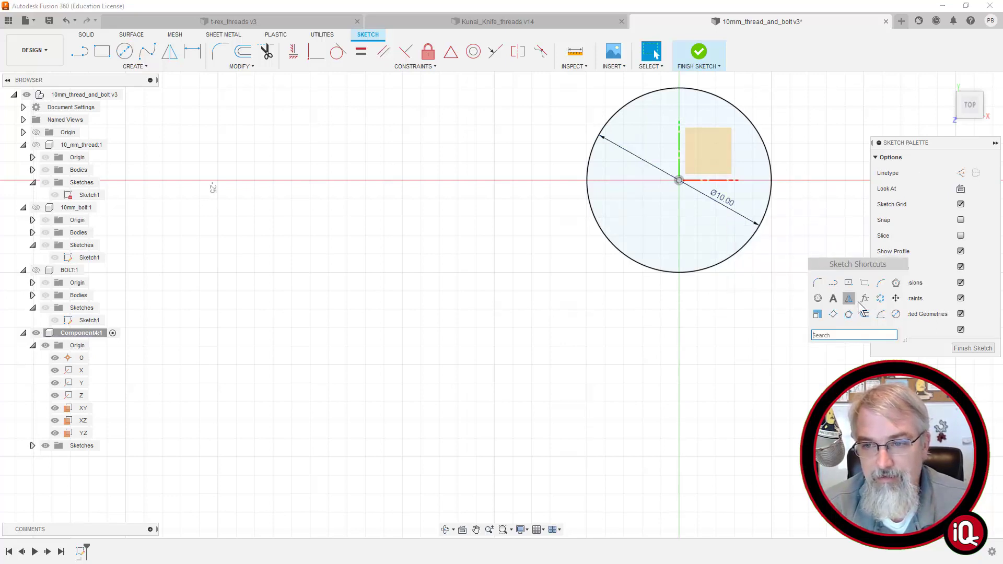
click(799, 264)
click(679, 180)
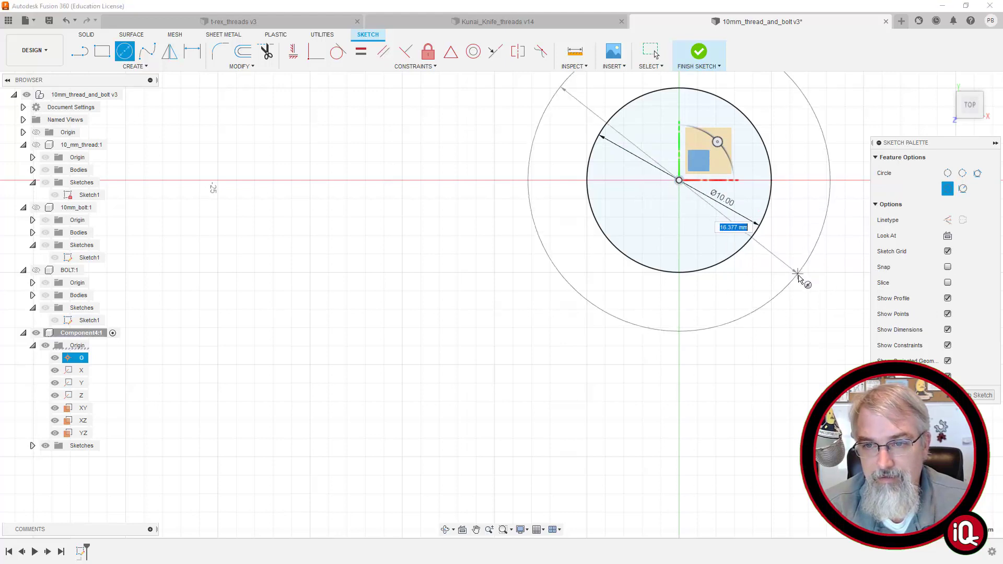
text(12)
key(Return)
key(Escape)
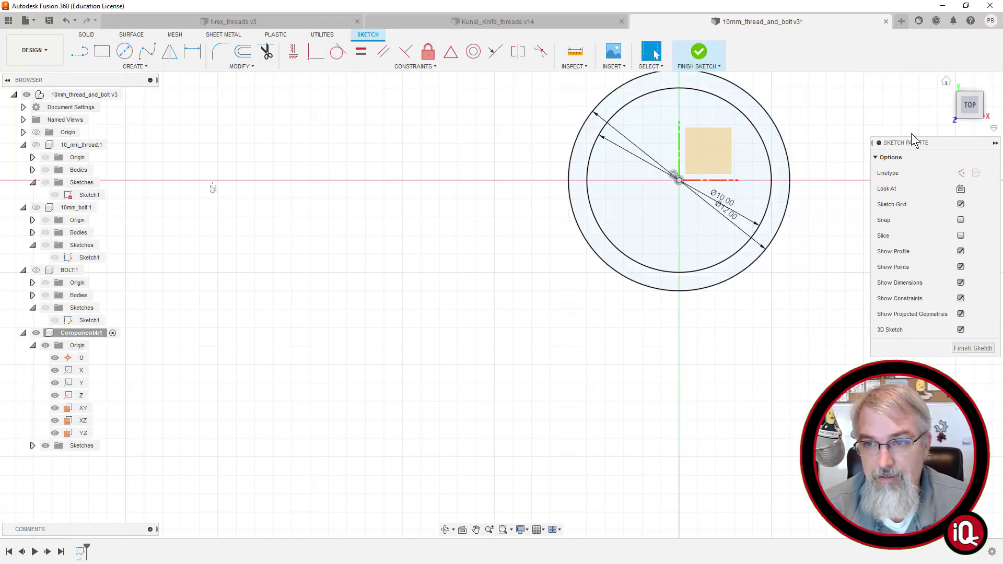
Finish the sketch and extrude the ring between the circles 10 mm into a tube.
click(957, 351)
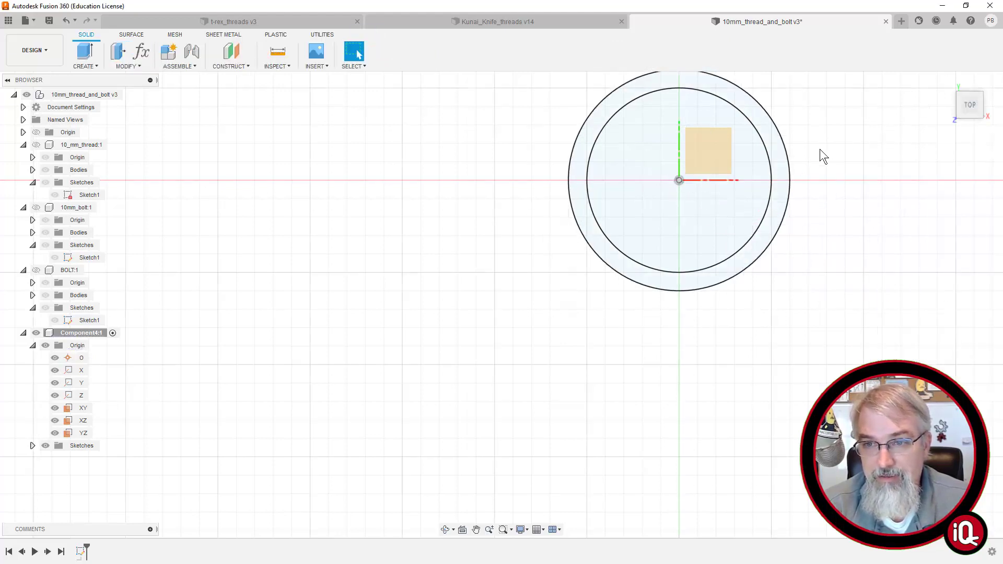
click(945, 82)
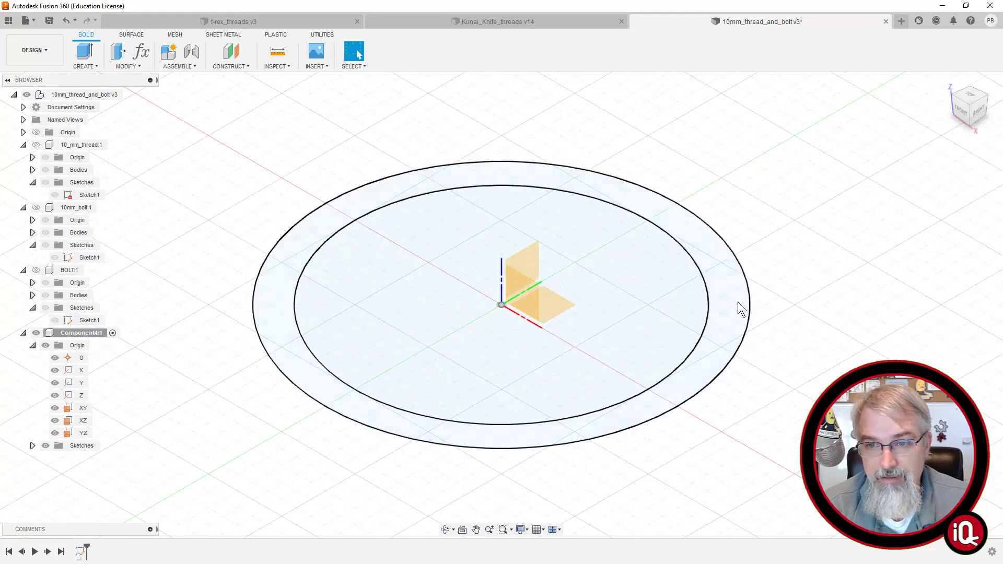
click(738, 303)
text(e)
text(10)
key(Return)
scroll(744, 304, down, 5)
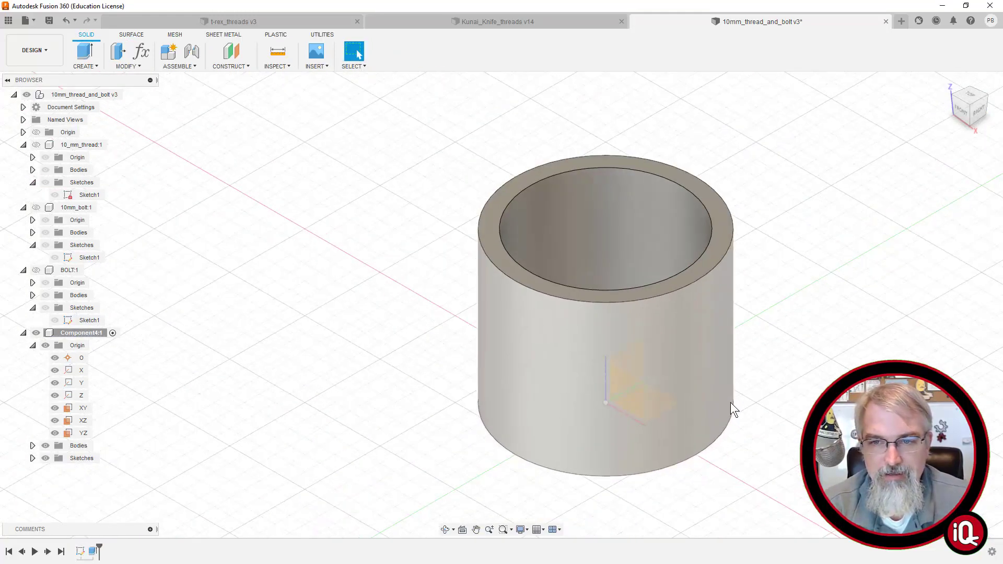
Add a modeled M10x1.5 internal thread to the nut's inner bore face.
key(s)
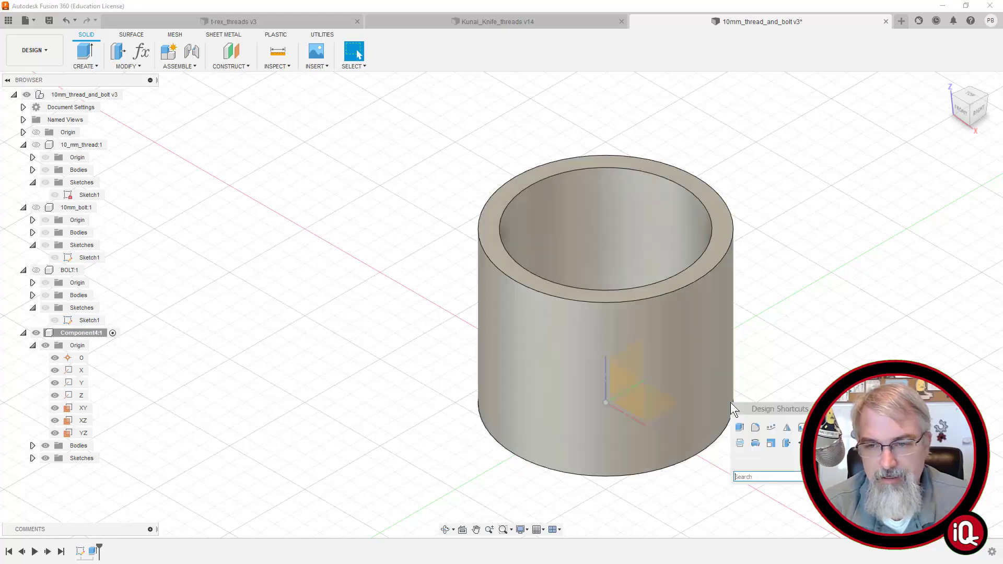
click(740, 444)
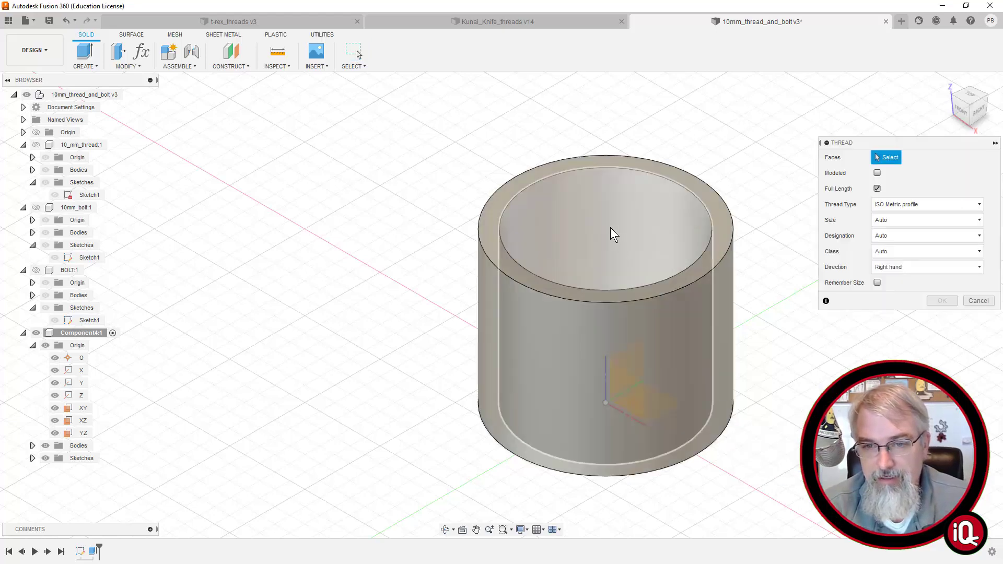
click(609, 233)
click(876, 172)
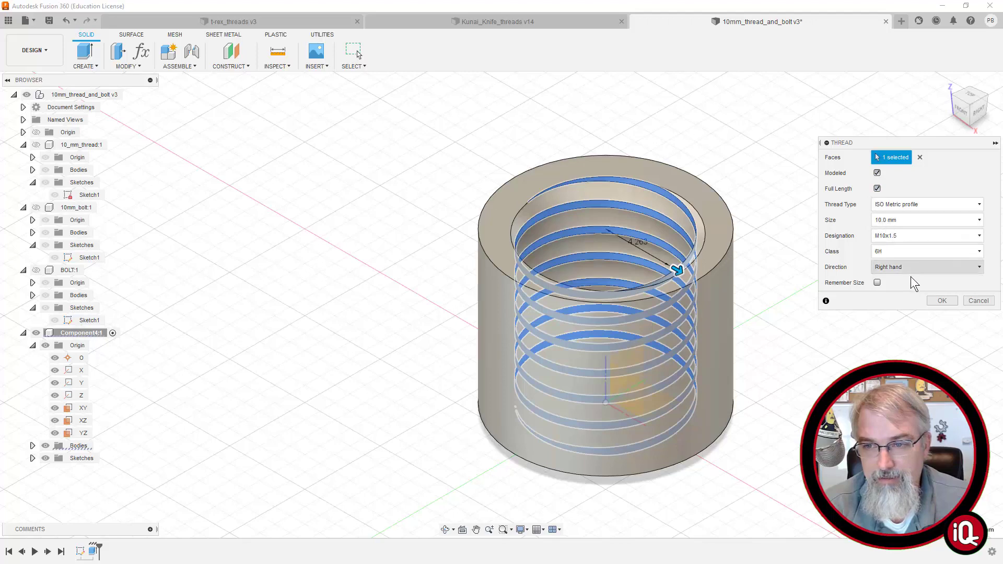
click(941, 300)
Offset the nut's thread faces by -0.2 mm for clearance.
scroll(674, 198, up, 5)
click(637, 236)
text(q-.2)
key(Return)
scroll(773, 215, down, 5)
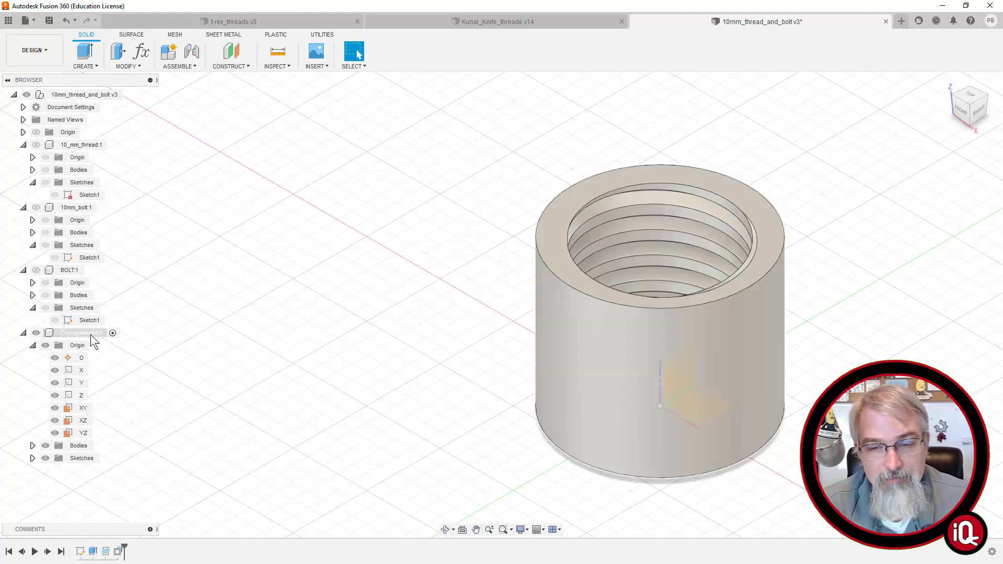
right_click(90, 334)
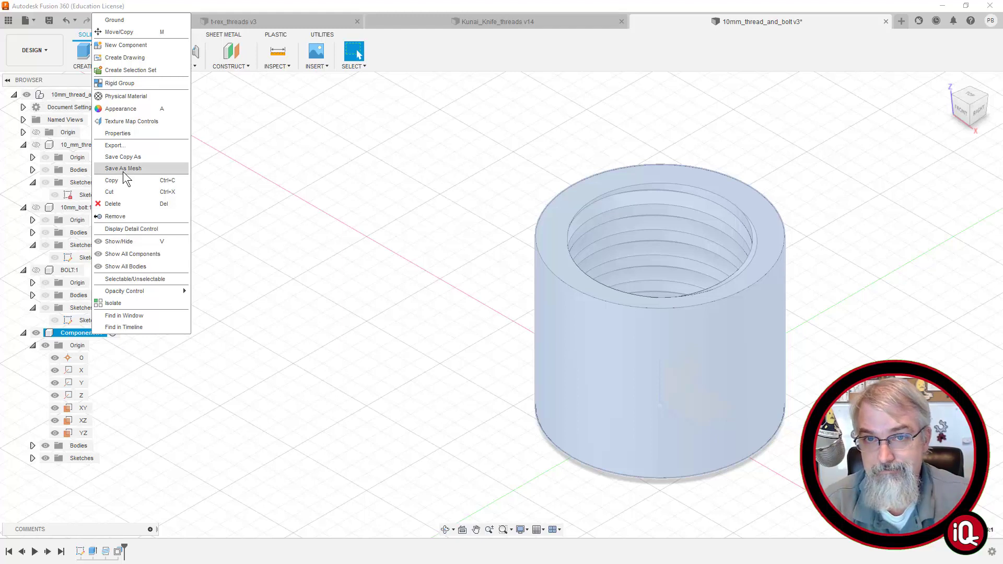
click(442, 241)
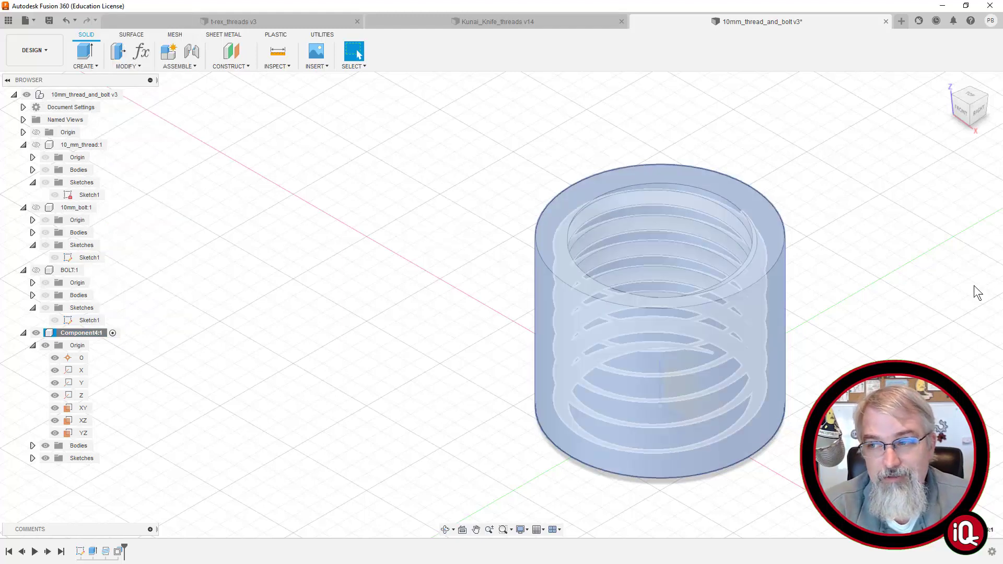